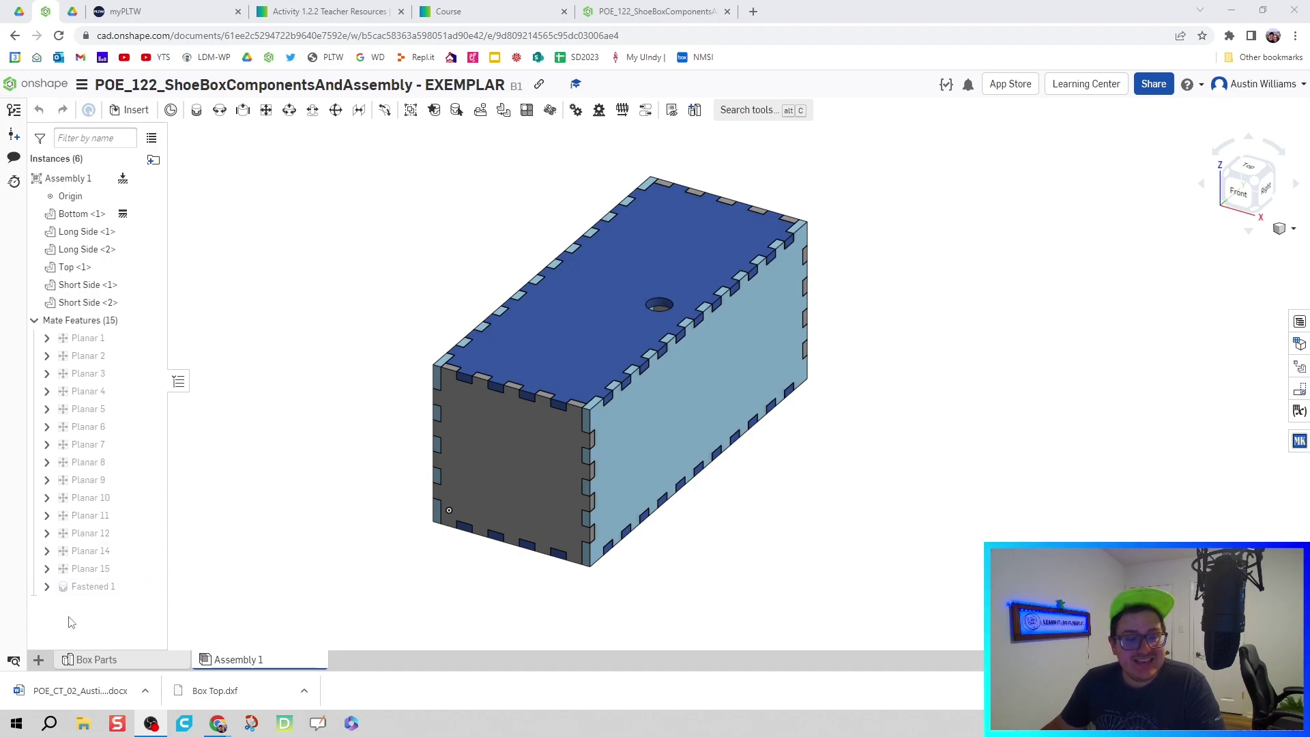
Zoom in and out on the assembled finger-jointed shoebox exemplar
scroll(403, 372, up, 2)
scroll(403, 375, down, 2)
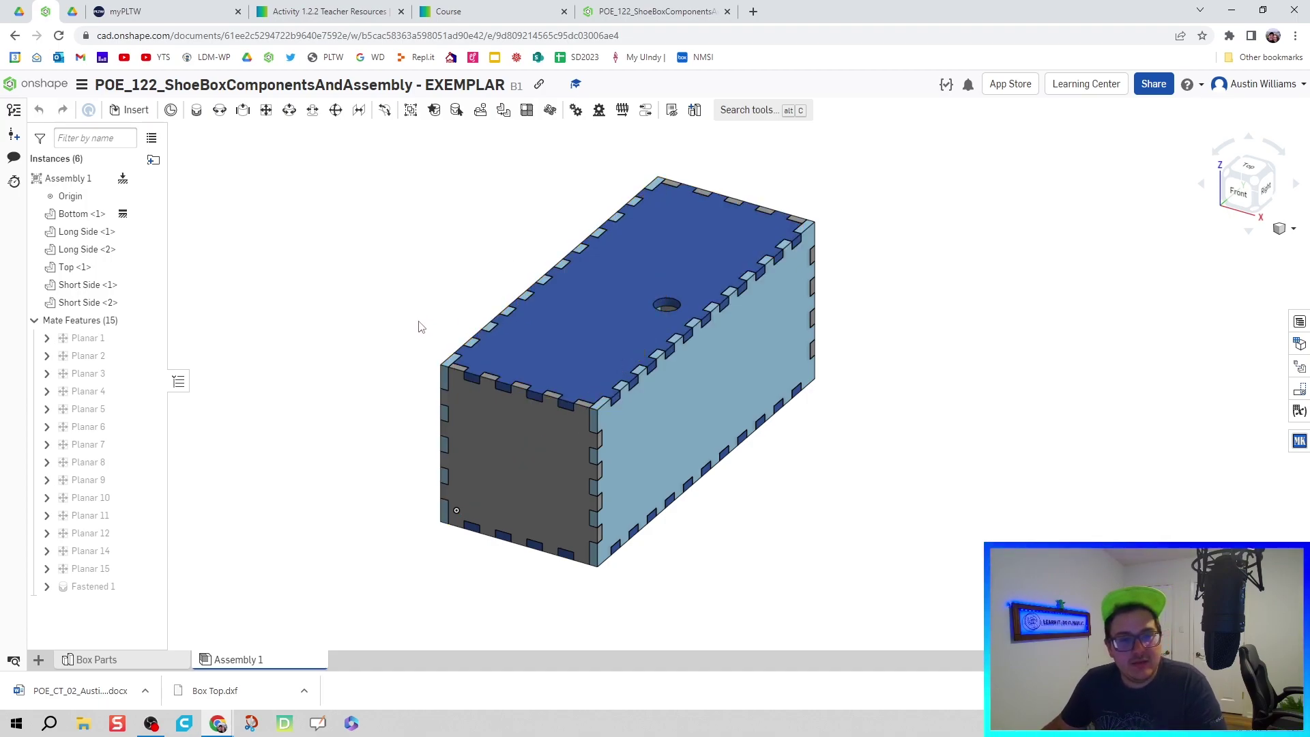
In Box Parts, change box length L from 24 in to 22 in and view the updated Assembly 1
click(106, 658)
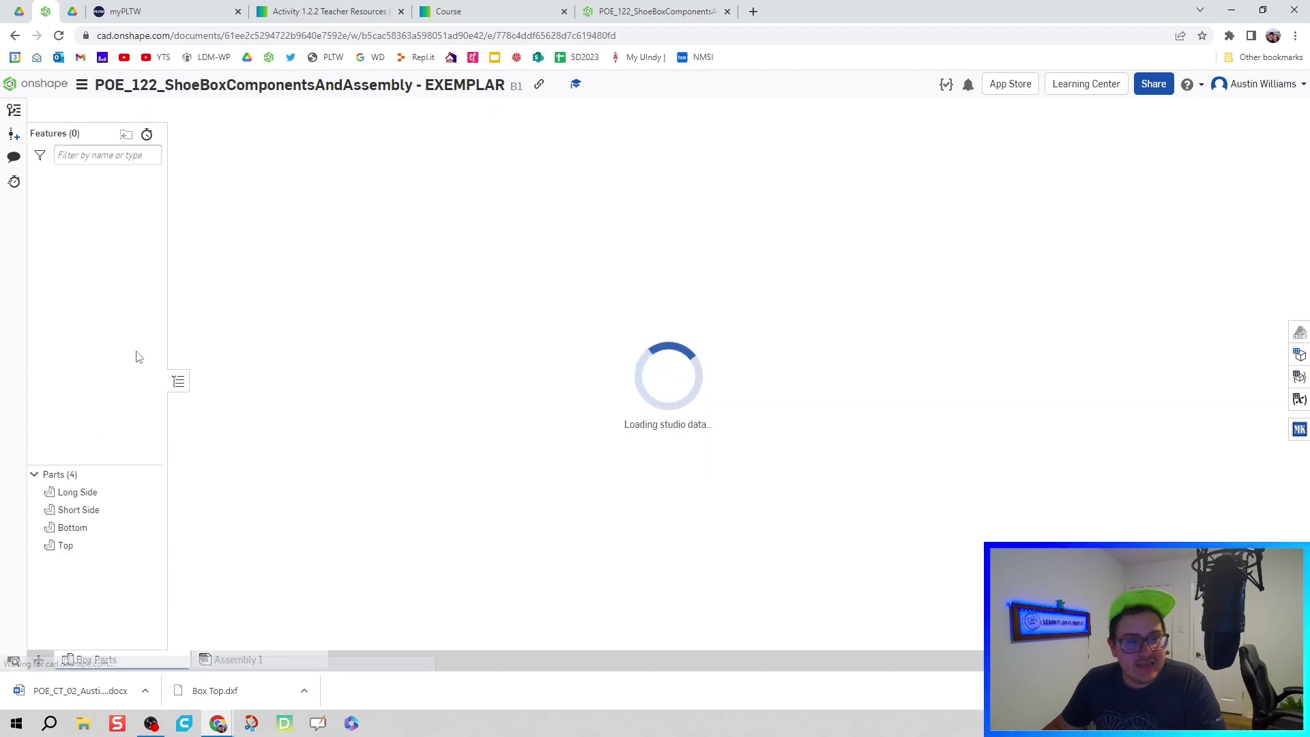
double_click(113, 268)
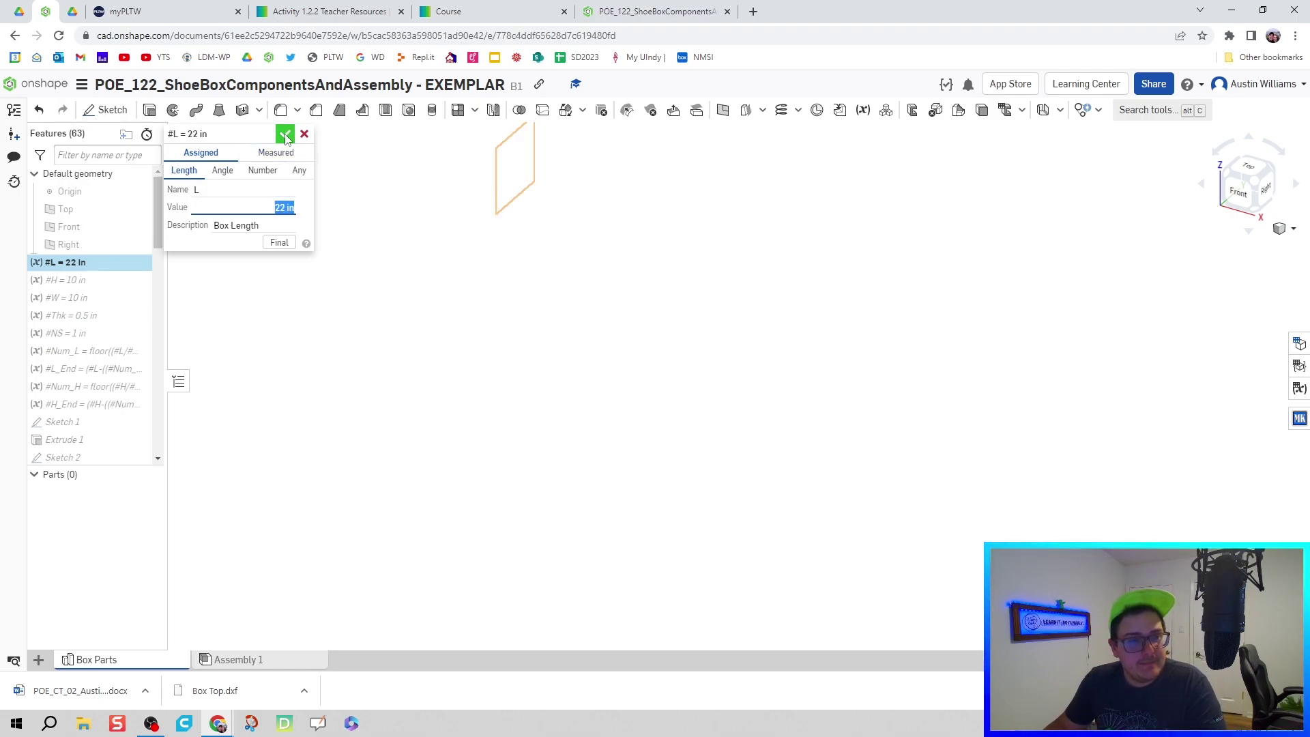
key(Return)
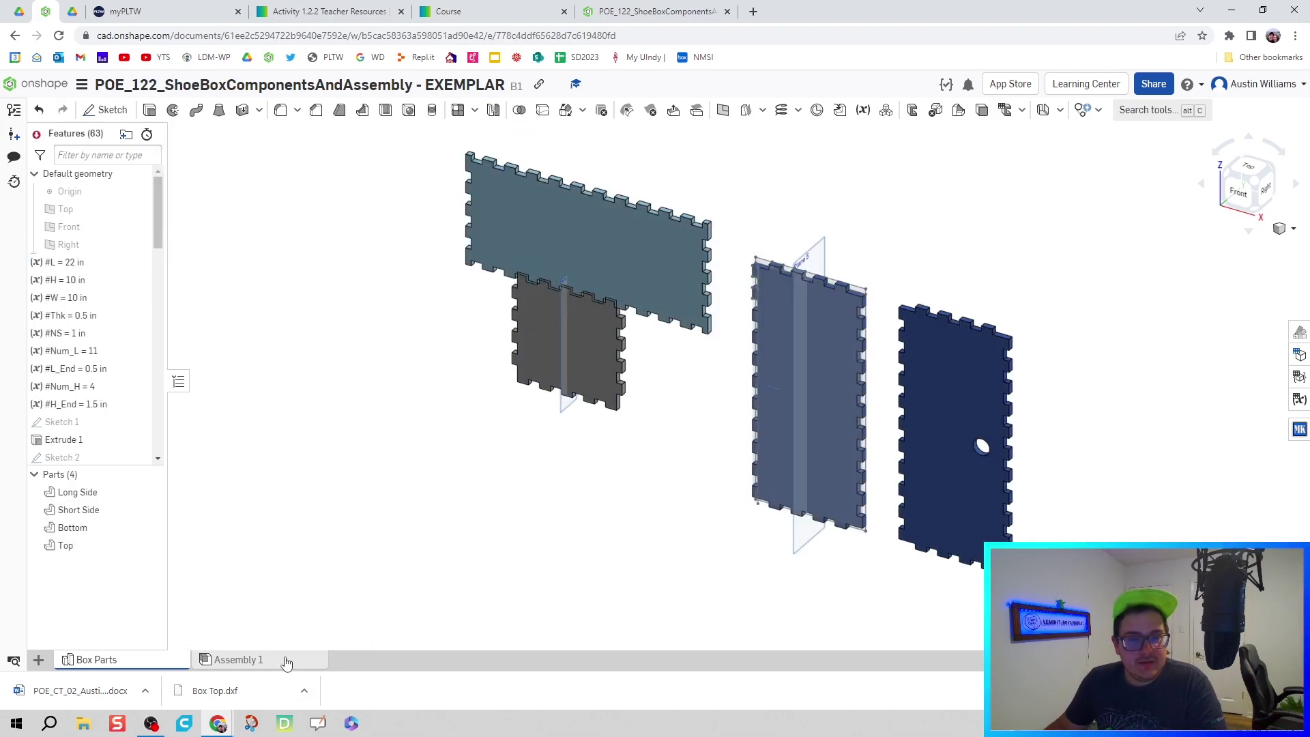
click(285, 662)
scroll(622, 324, up, 3)
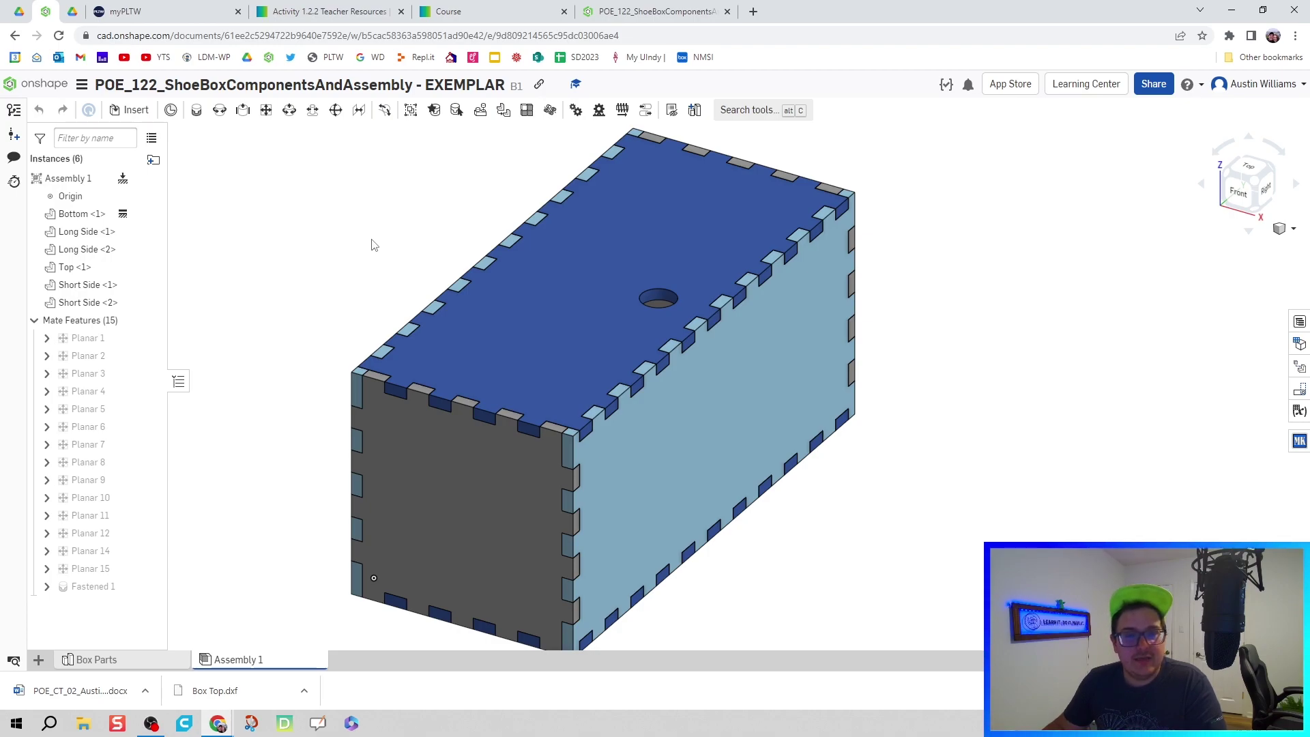
Switch to the copied shoebox document and show its Assembly 1
click(648, 12)
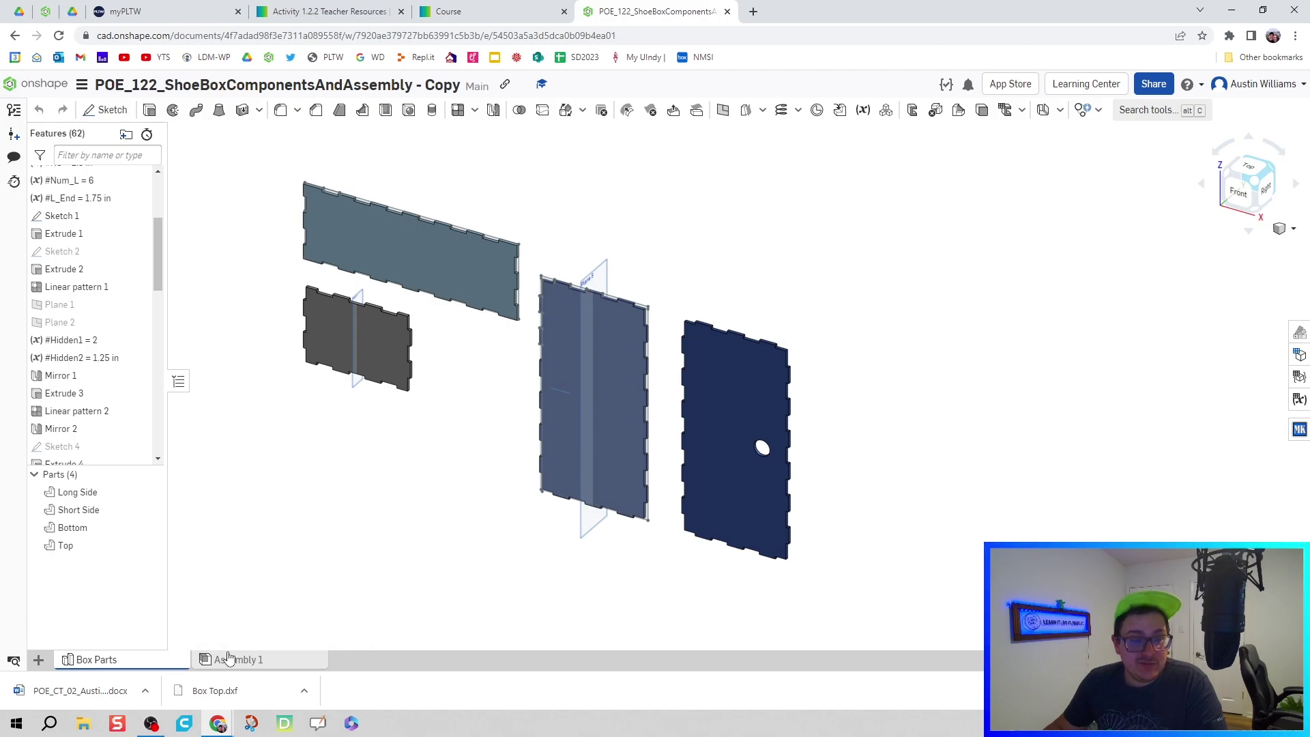
scroll(75, 310, up, 3)
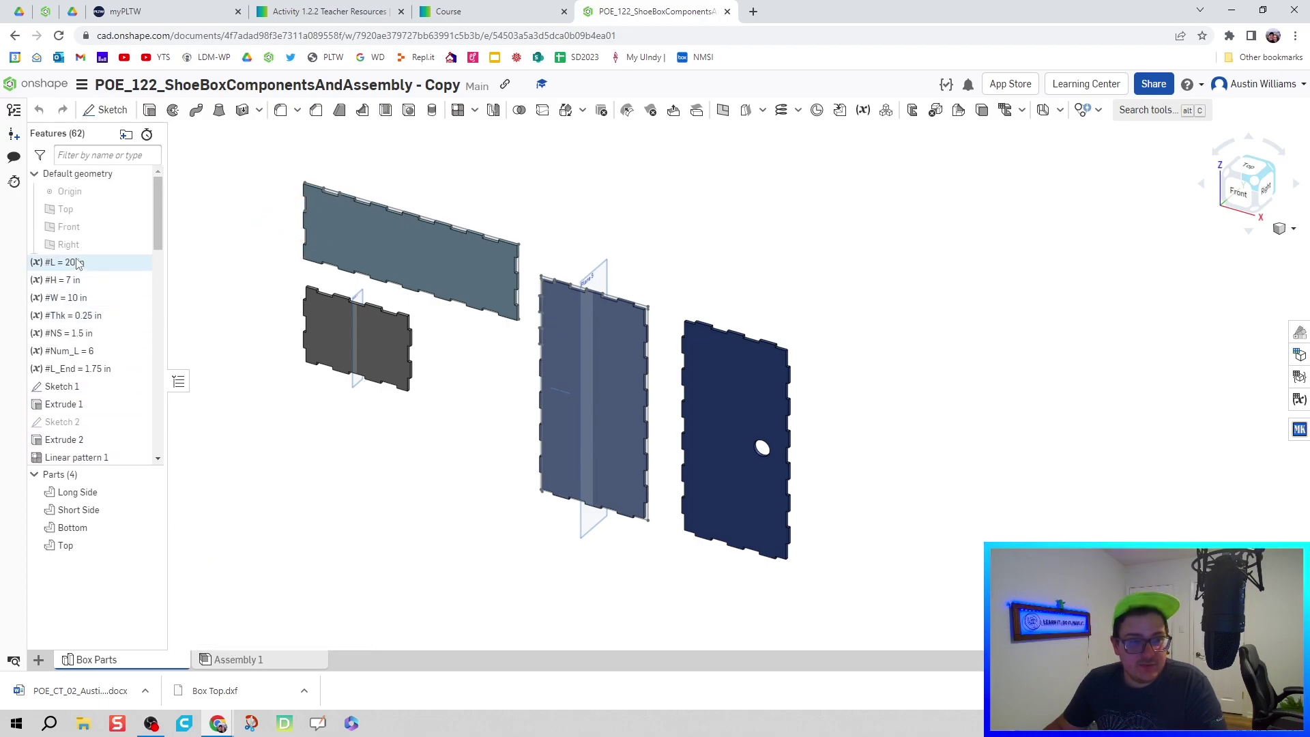
click(290, 666)
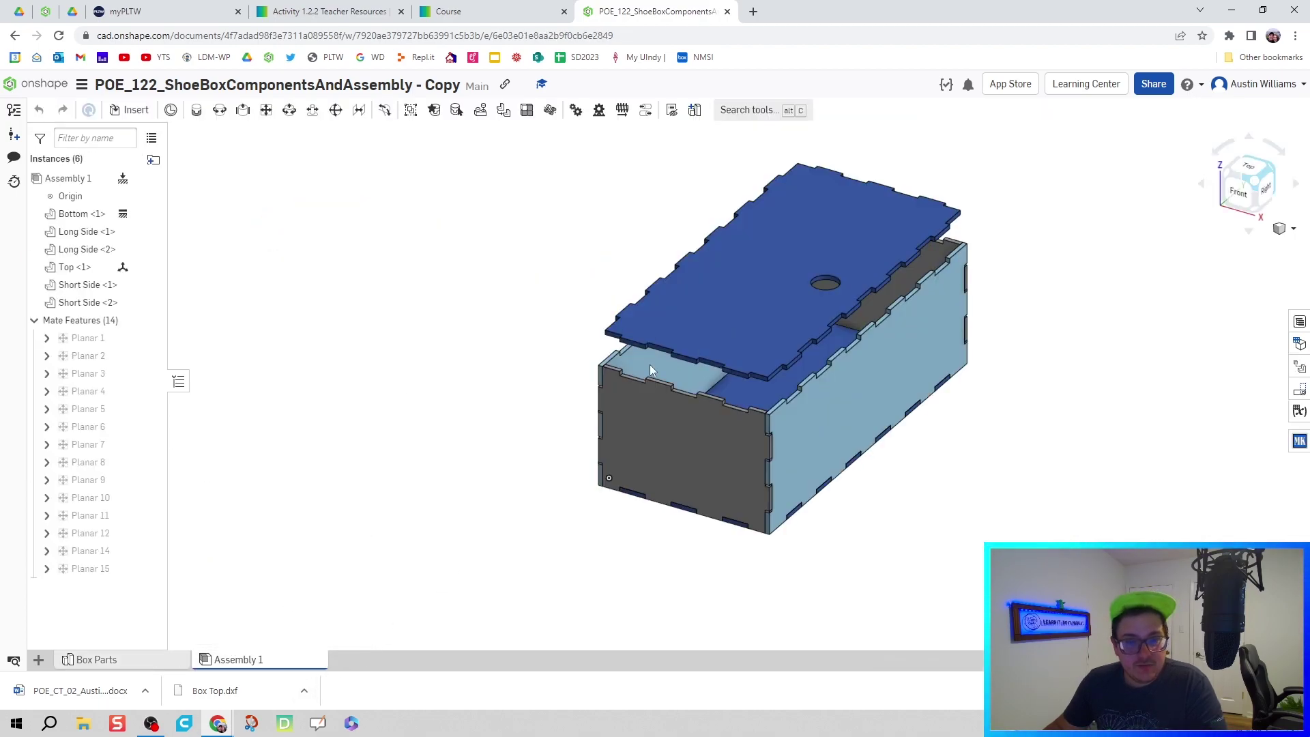
scroll(666, 300, up, 3)
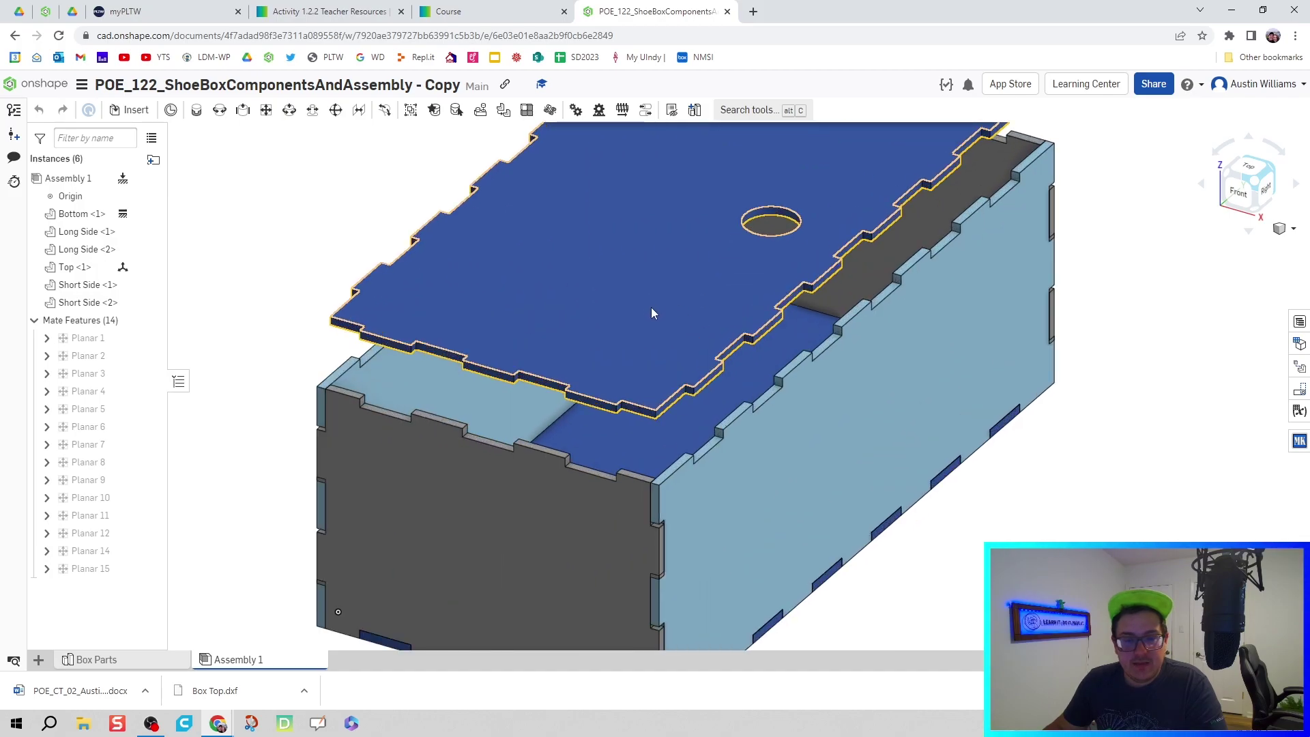
Seat the lid down onto the box, fit the view, and return to Box Parts
drag(651, 307, 661, 369)
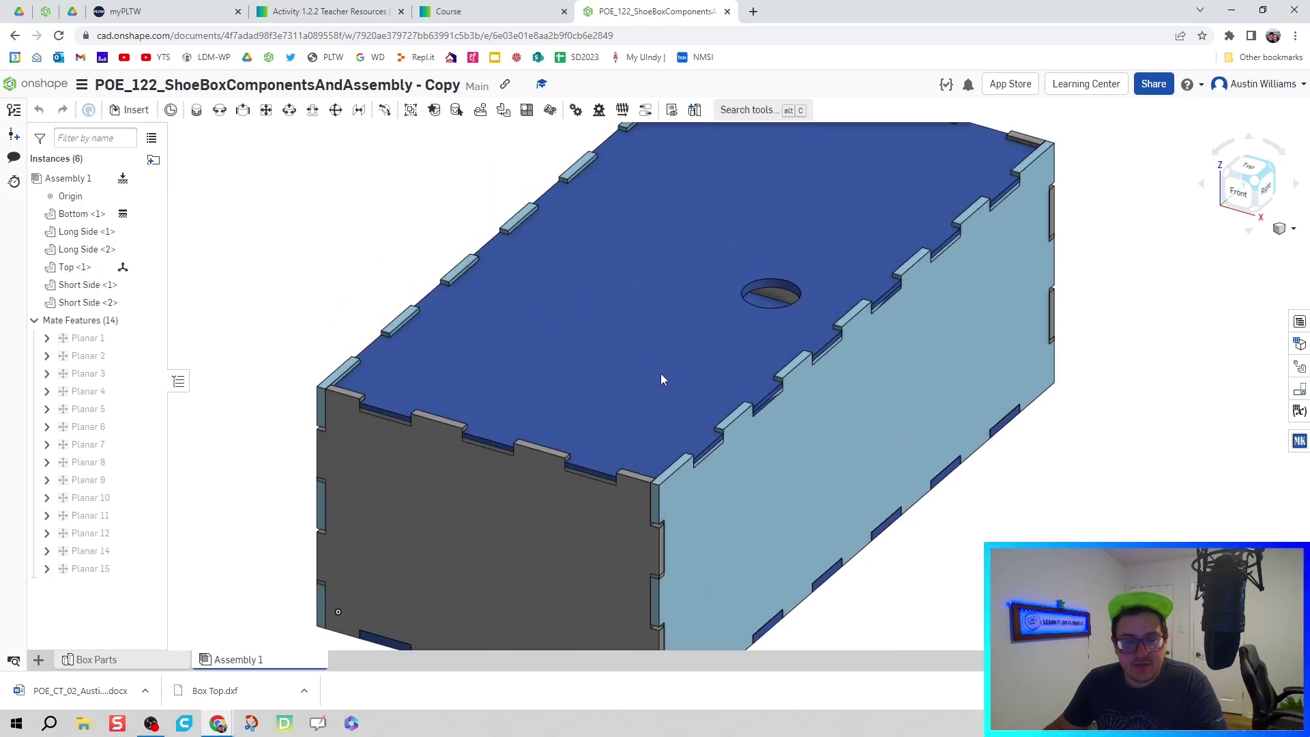
scroll(645, 536, up, 5)
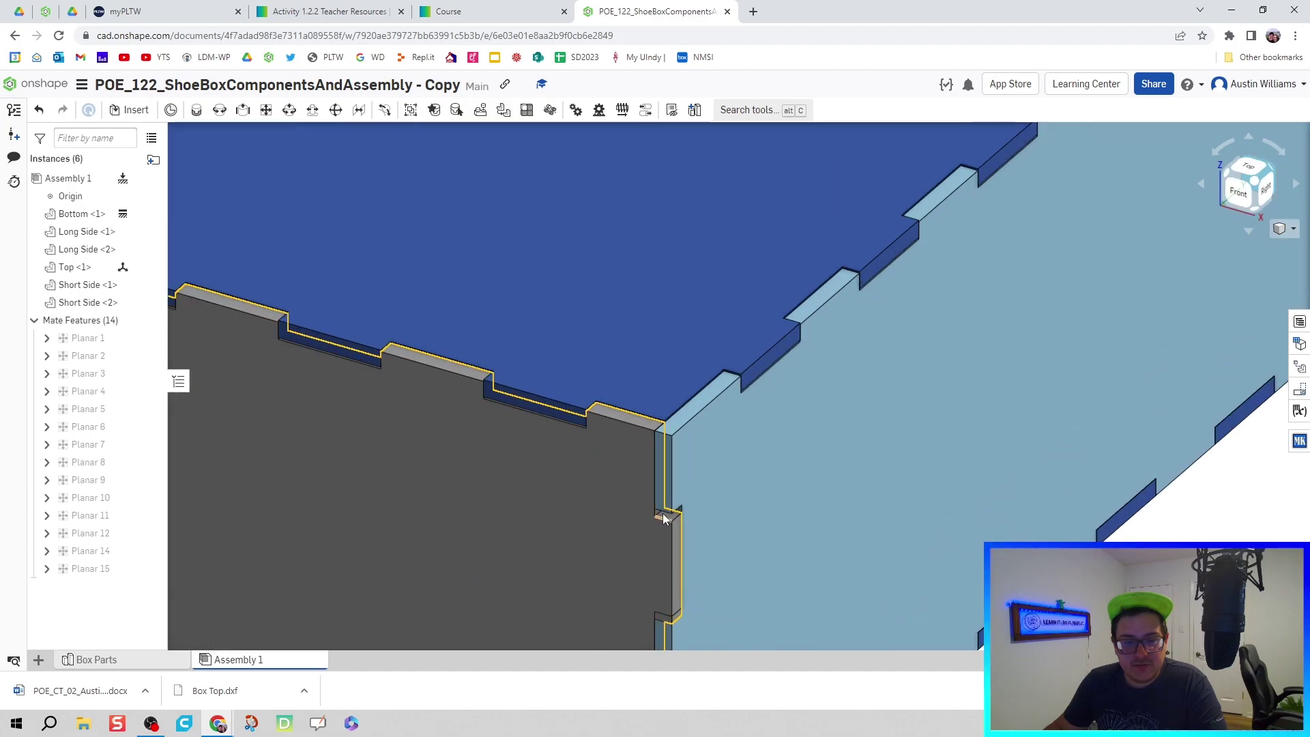
key(f)
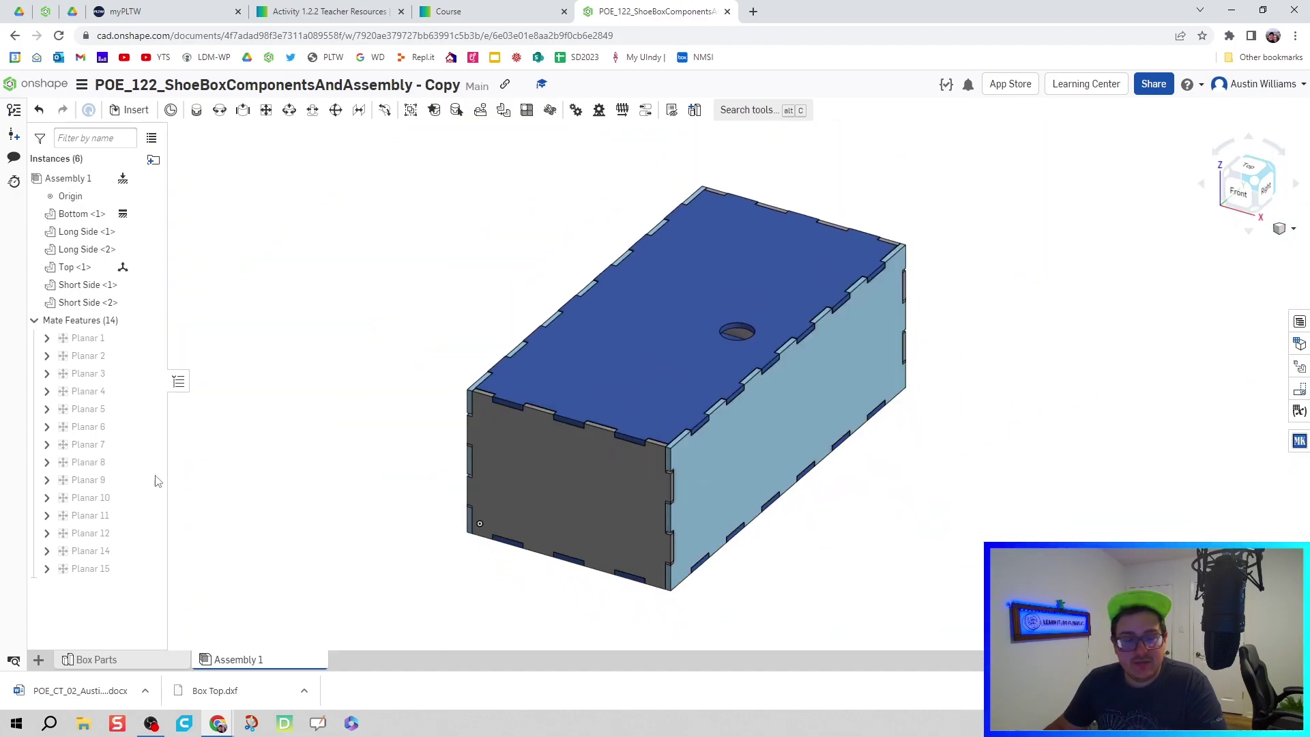
click(96, 660)
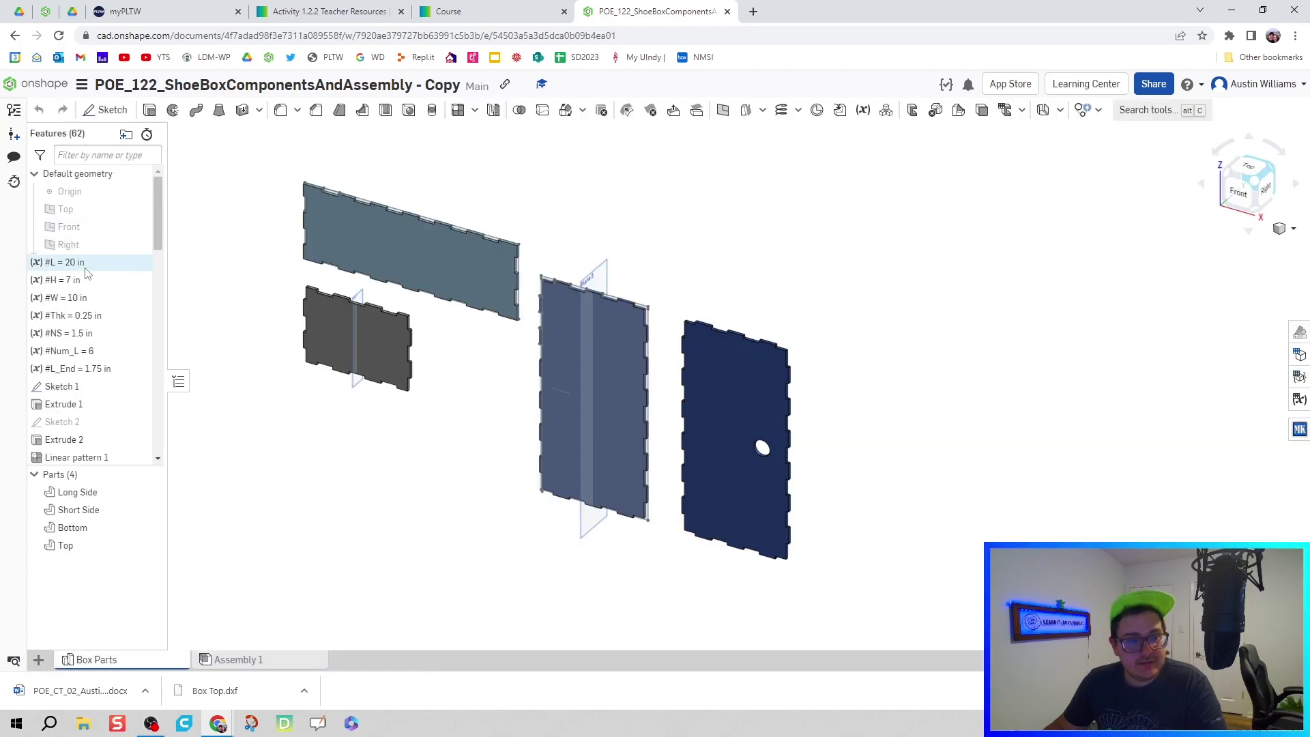
Set the copy's box length L to 24 in and check the longer parts in Assembly 1
double_click(65, 262)
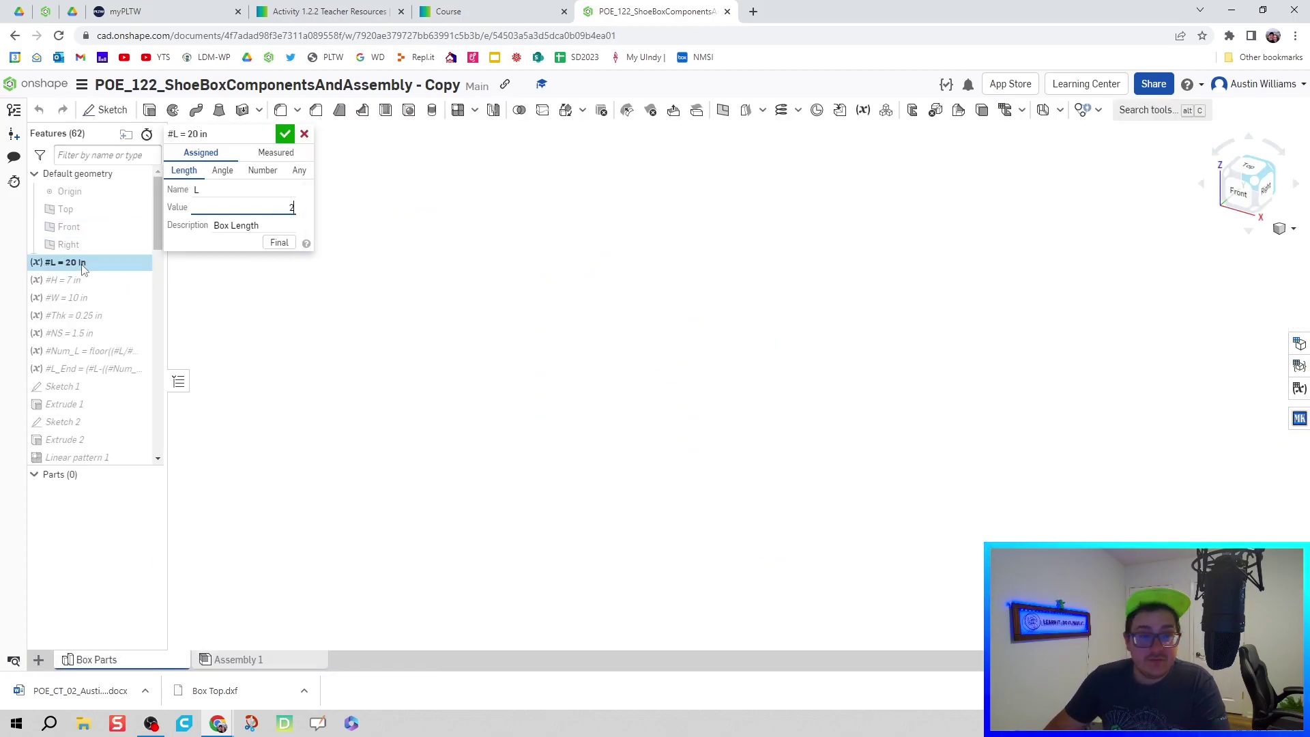
click(285, 134)
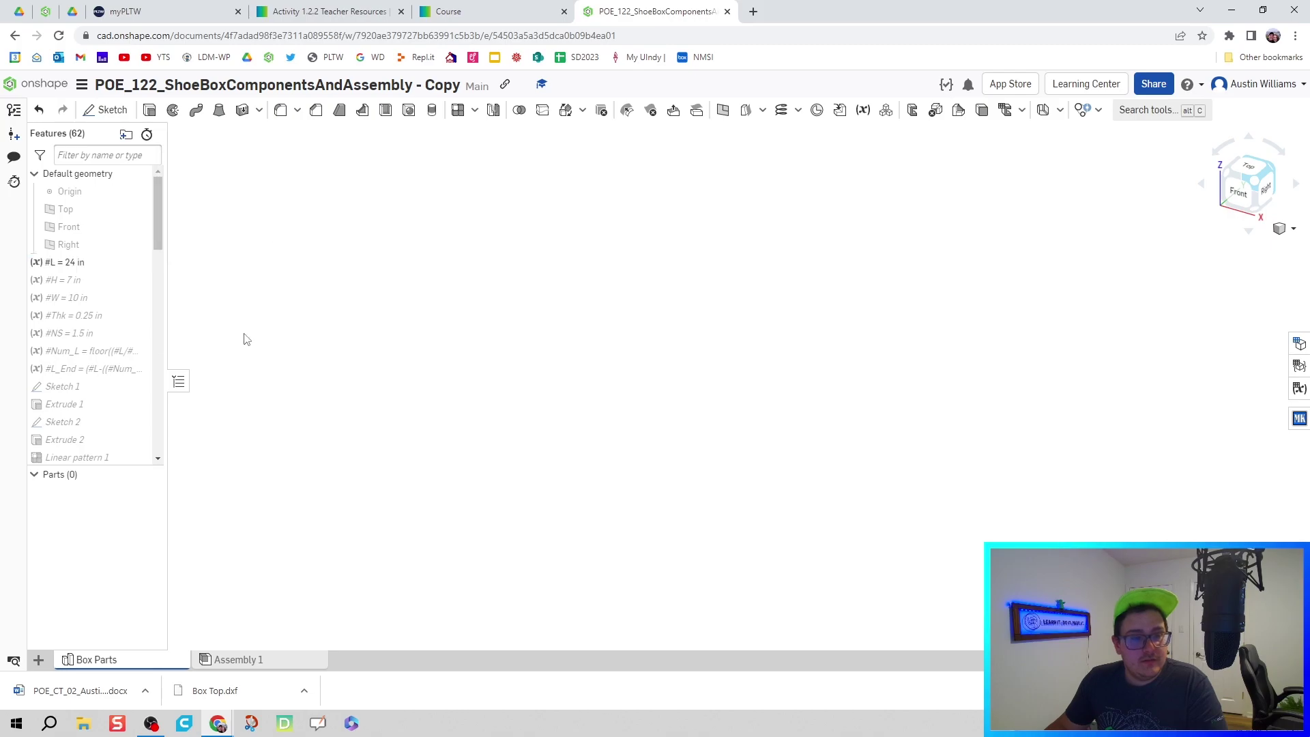
click(220, 659)
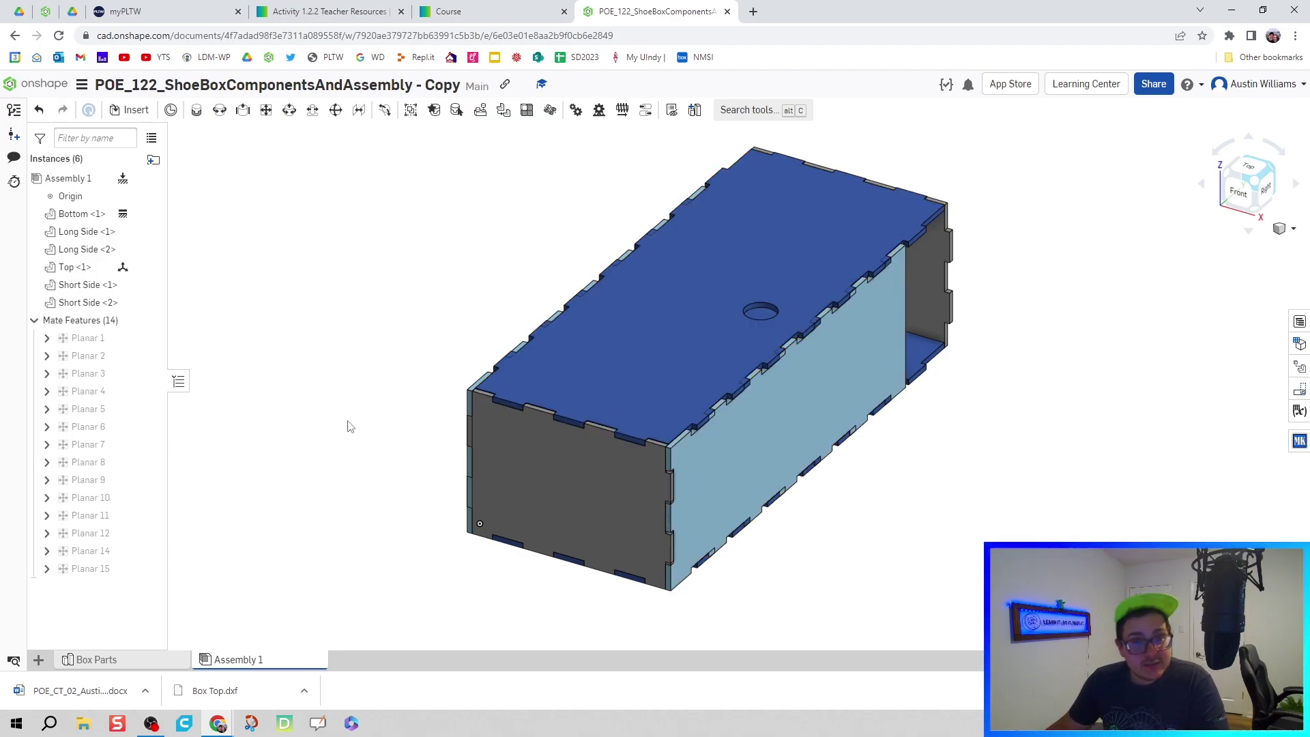
click(106, 661)
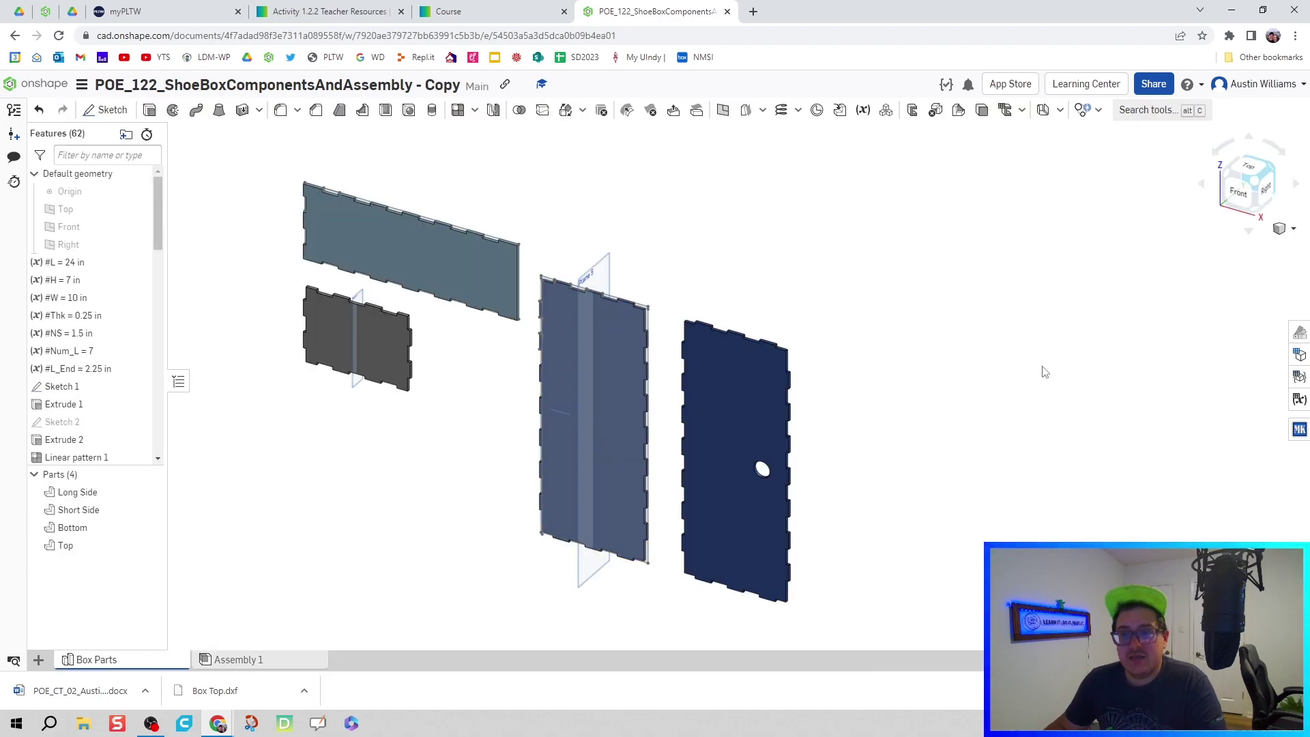
View the parts from the Front and show the Variable table listing L, H, W, Thk, NS
click(1238, 192)
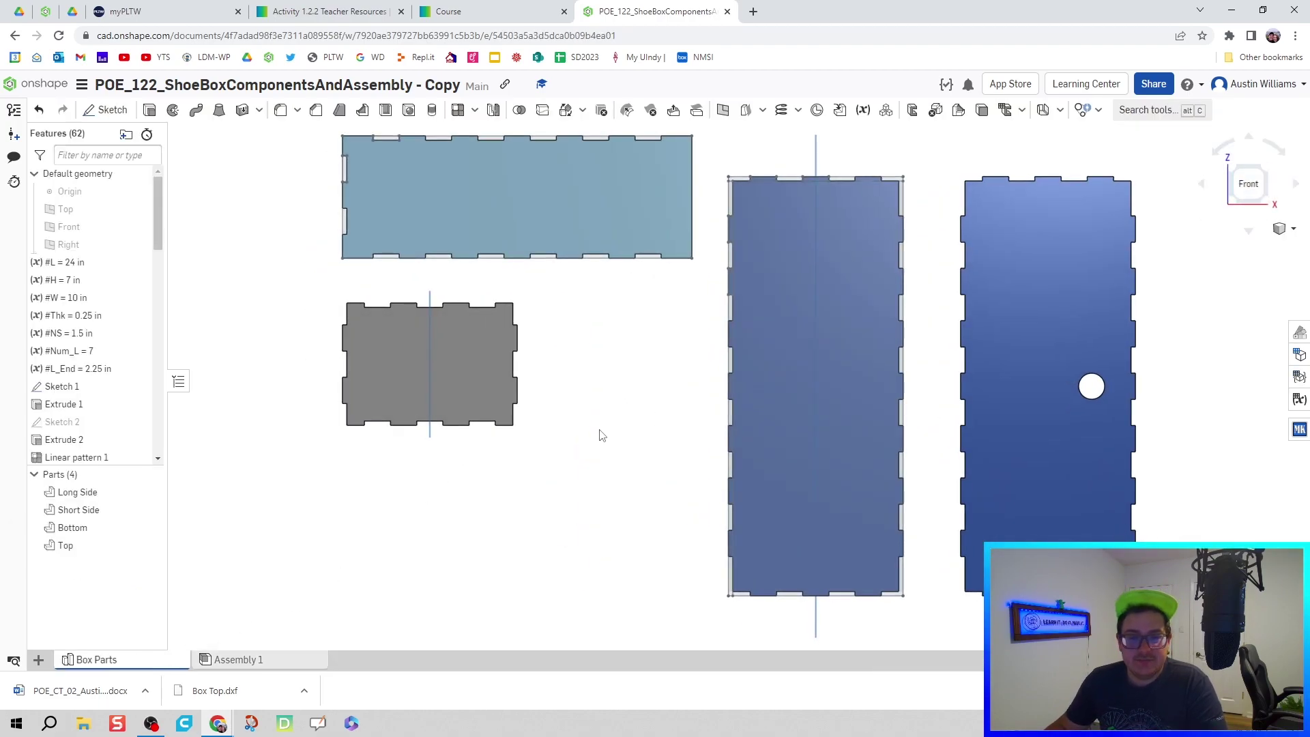
scroll(599, 434, down, 3)
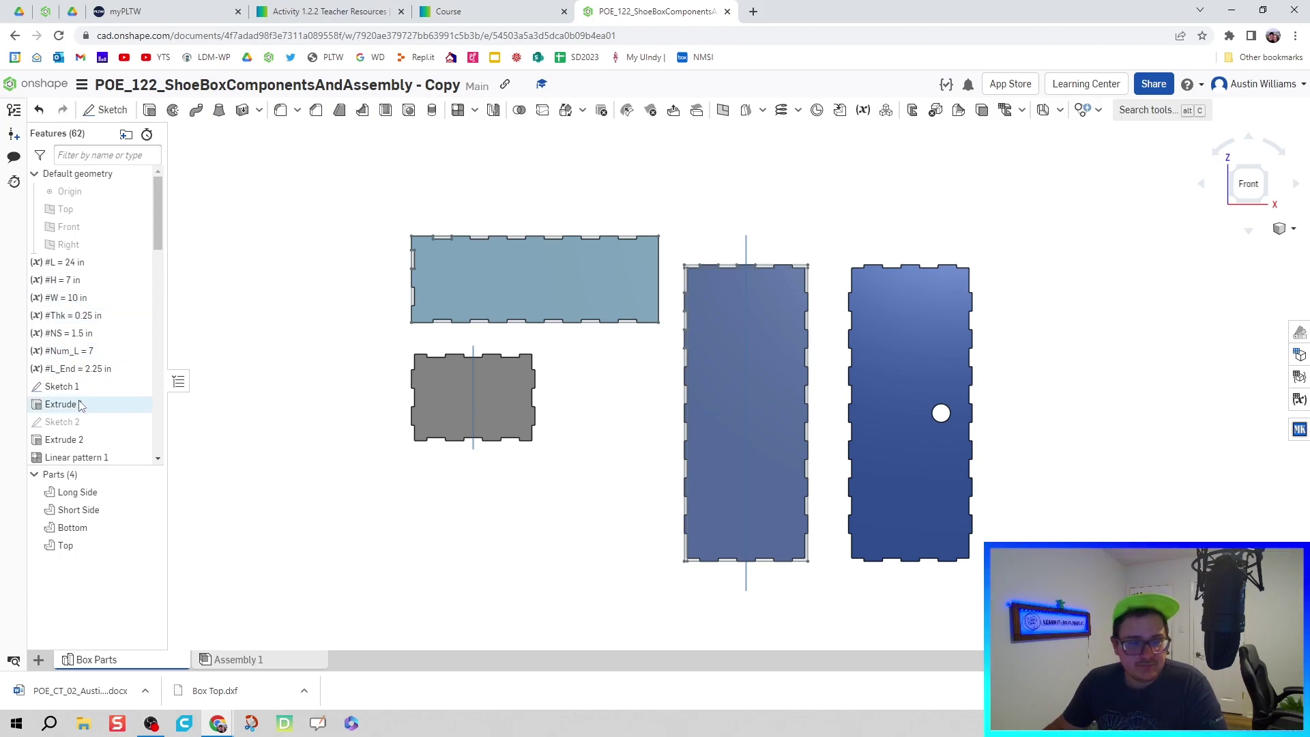
scroll(137, 350, down, 2)
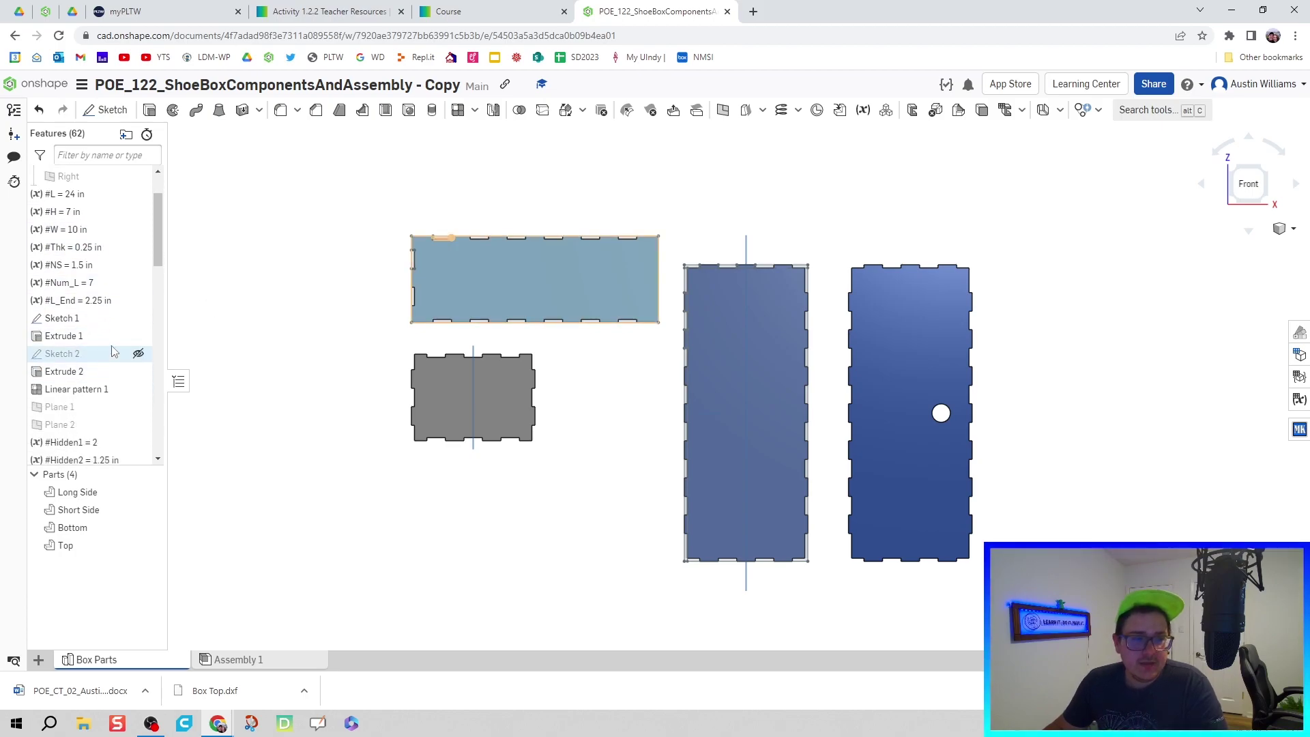
click(1300, 399)
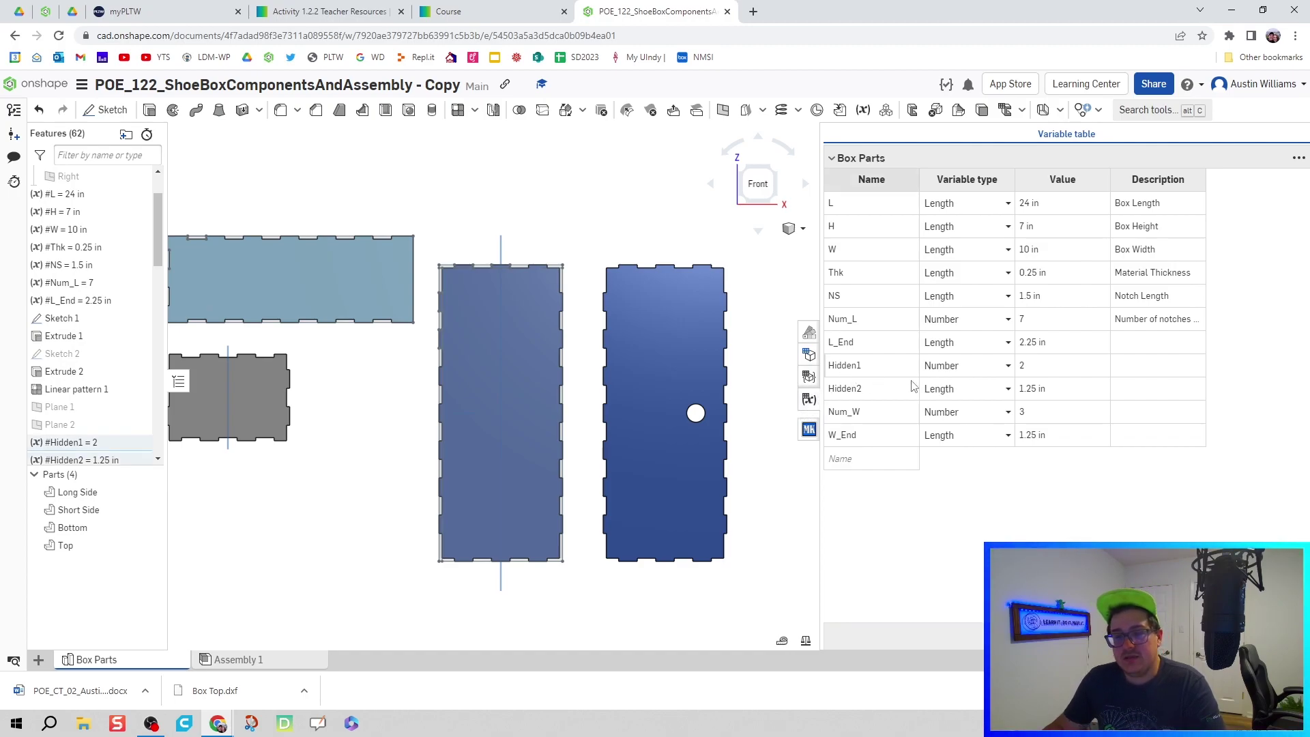
Rename variable Hidden1 to Num_H and Hidden2 to H_End in the Variable table
click(853, 389)
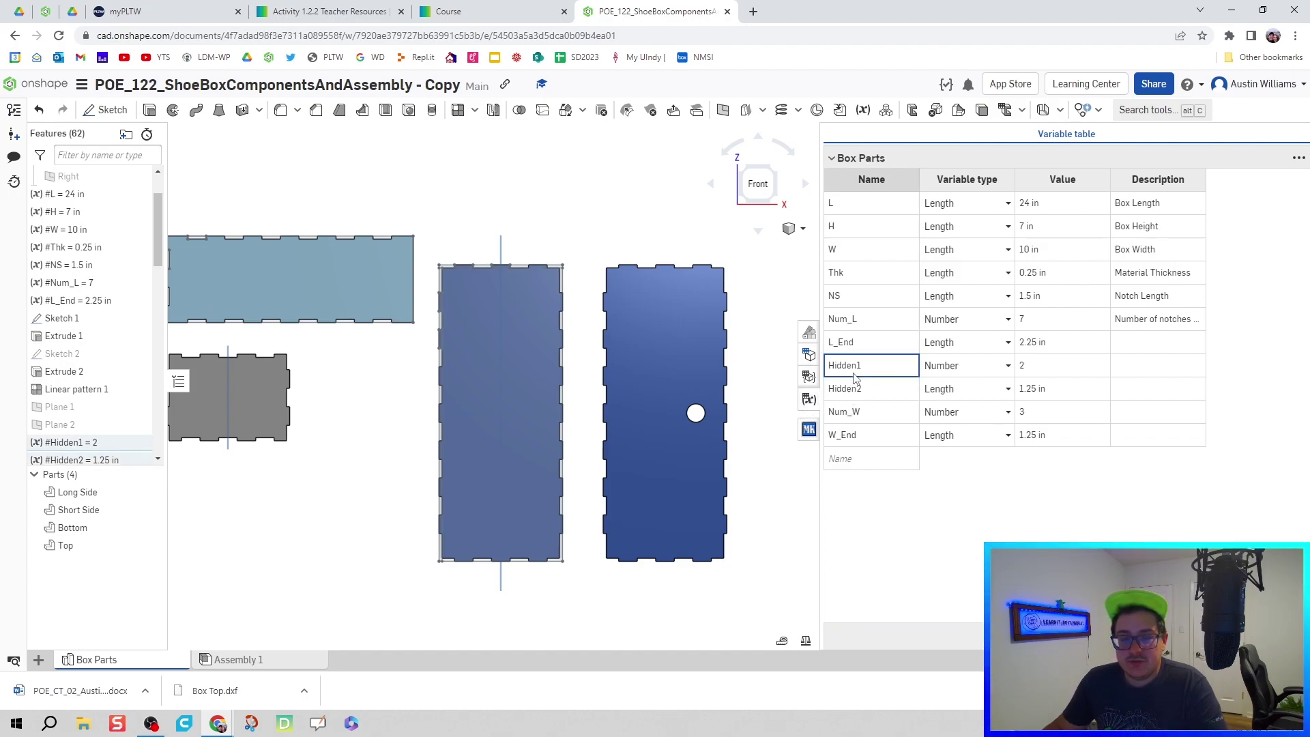
double_click(886, 366)
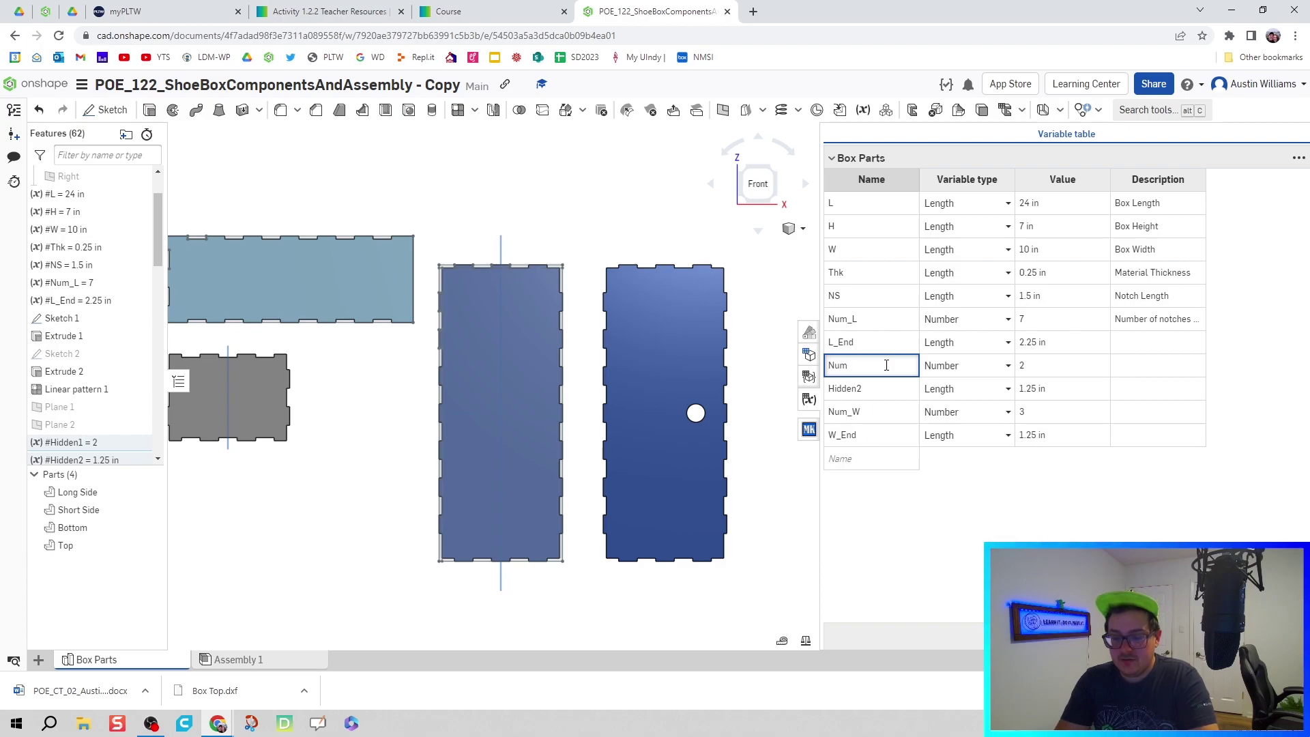
key(Return)
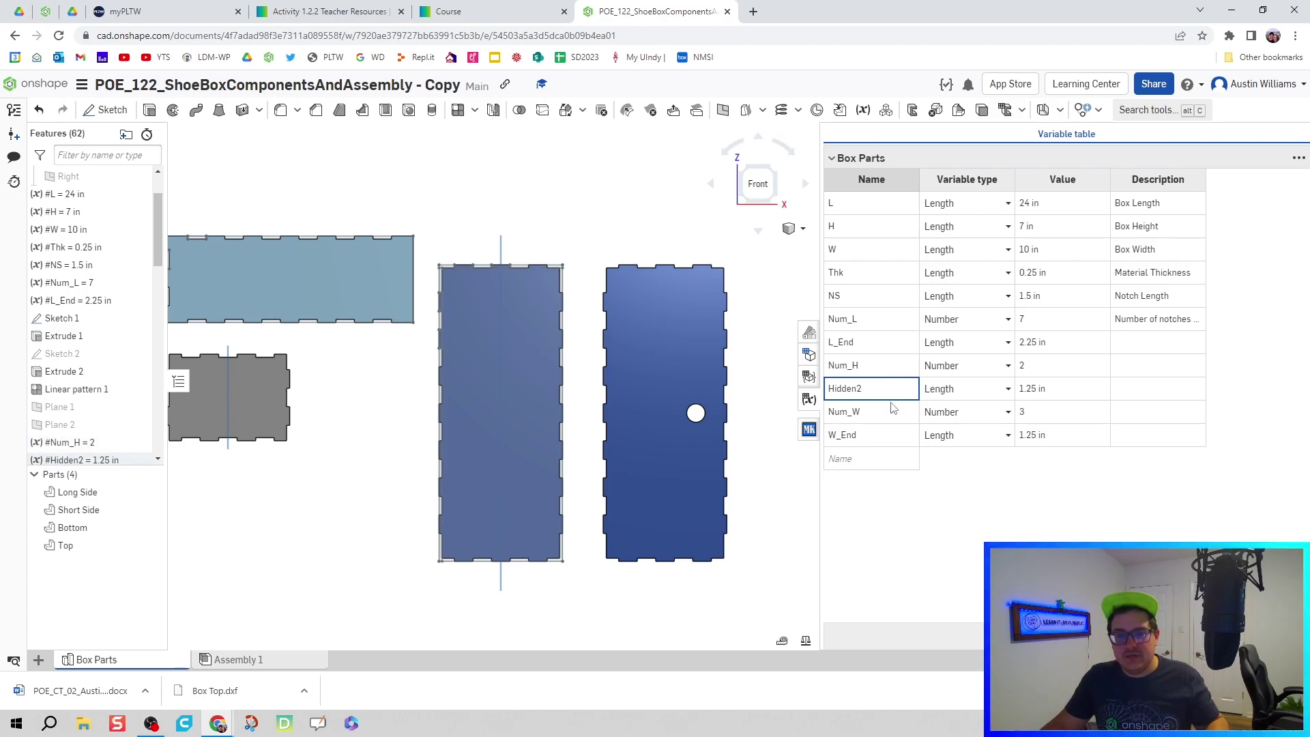
double_click(893, 388)
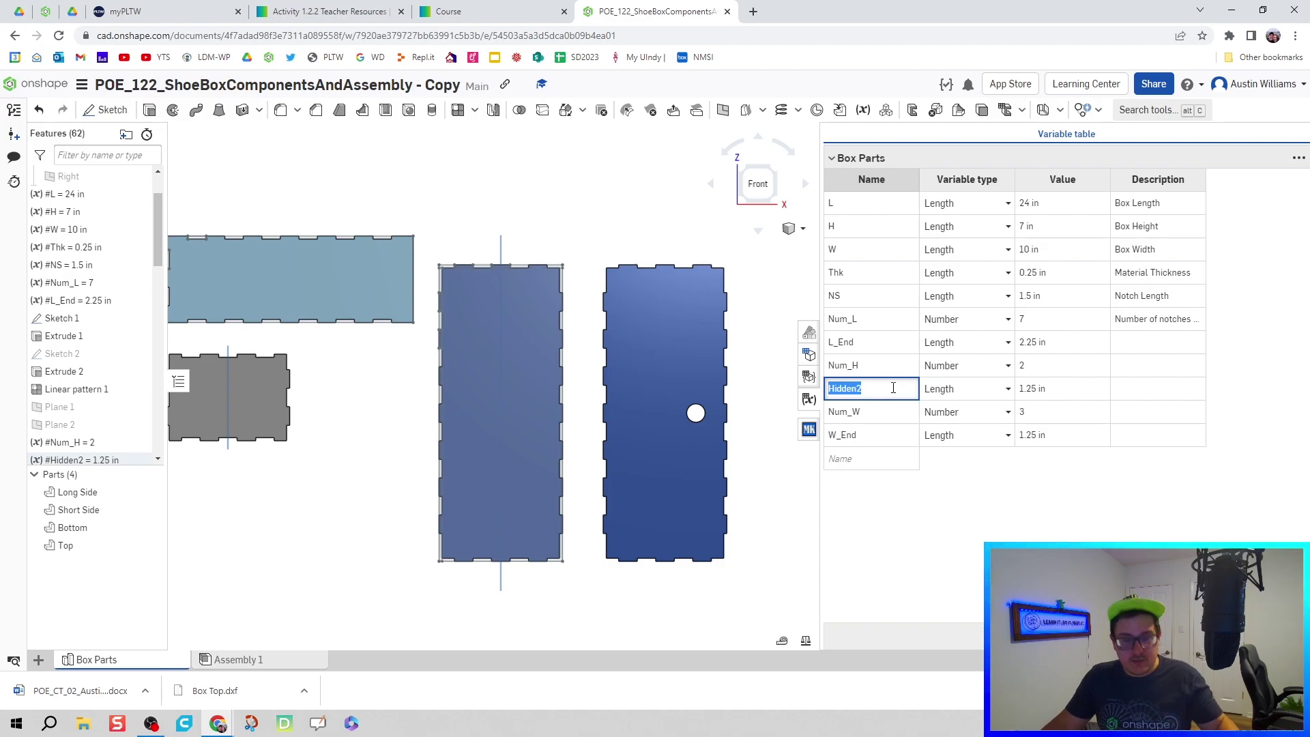
text(H_End)
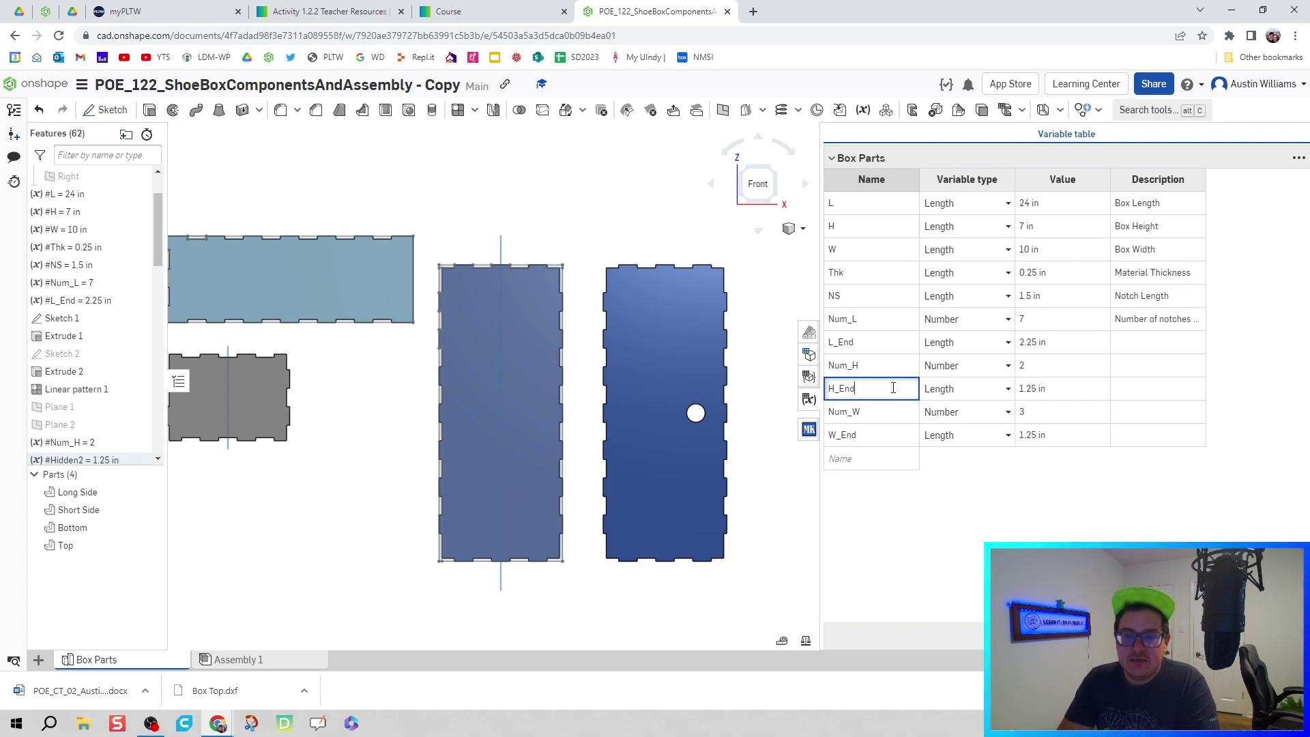
key(Return)
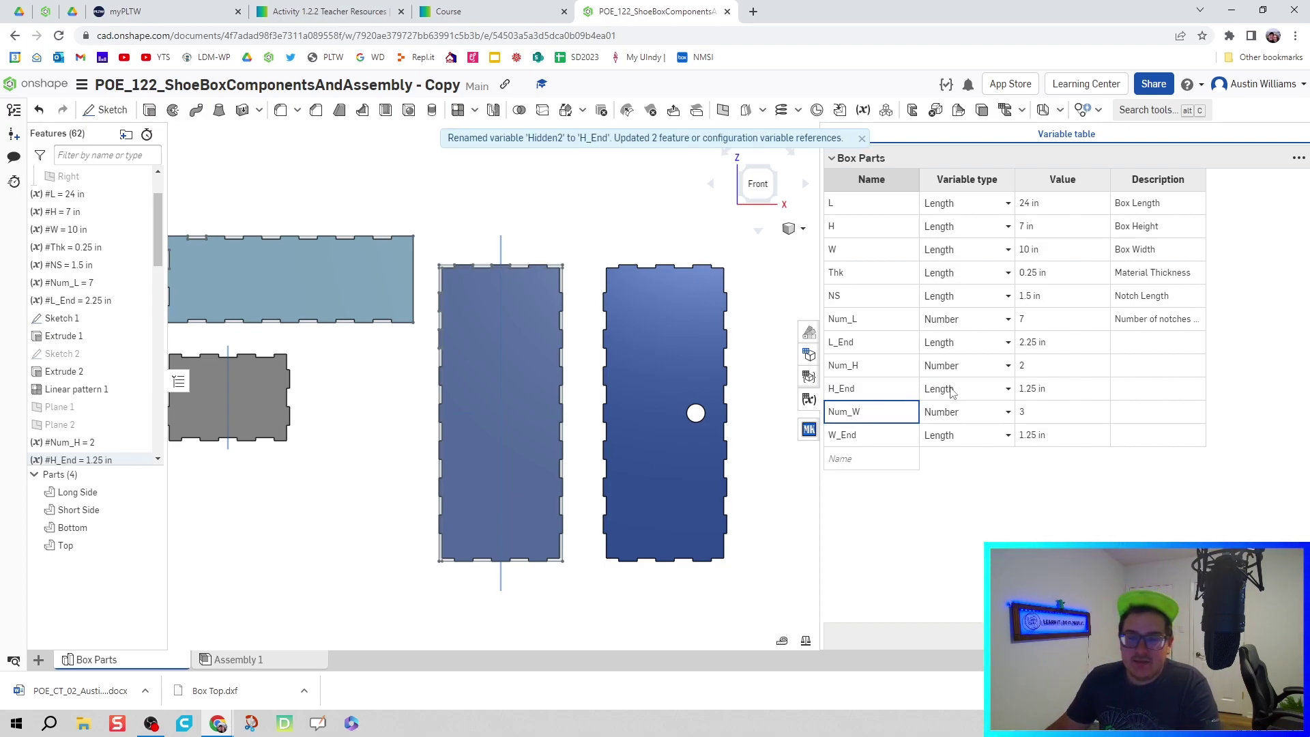
Edit the descriptions of the L, W, Thk, NS and Num_L variables
click(1146, 202)
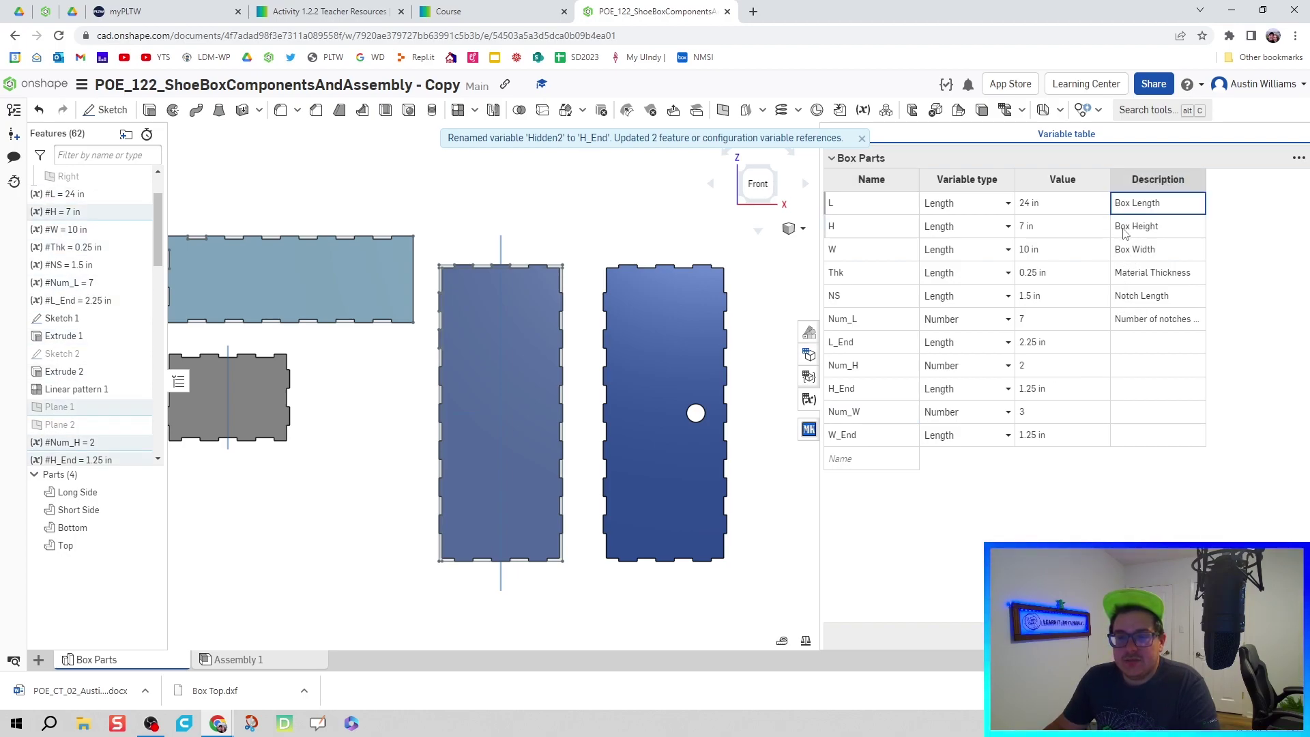
click(1125, 234)
click(1129, 250)
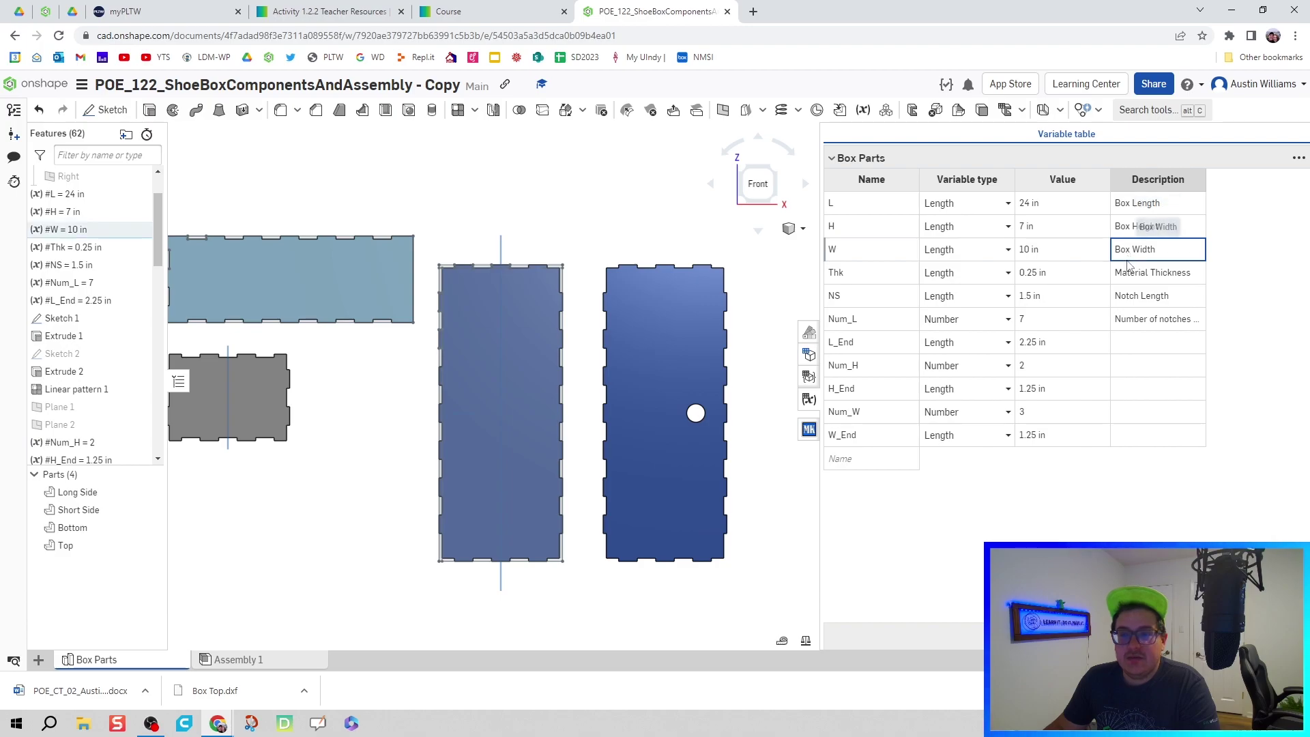
text(B)
click(1132, 275)
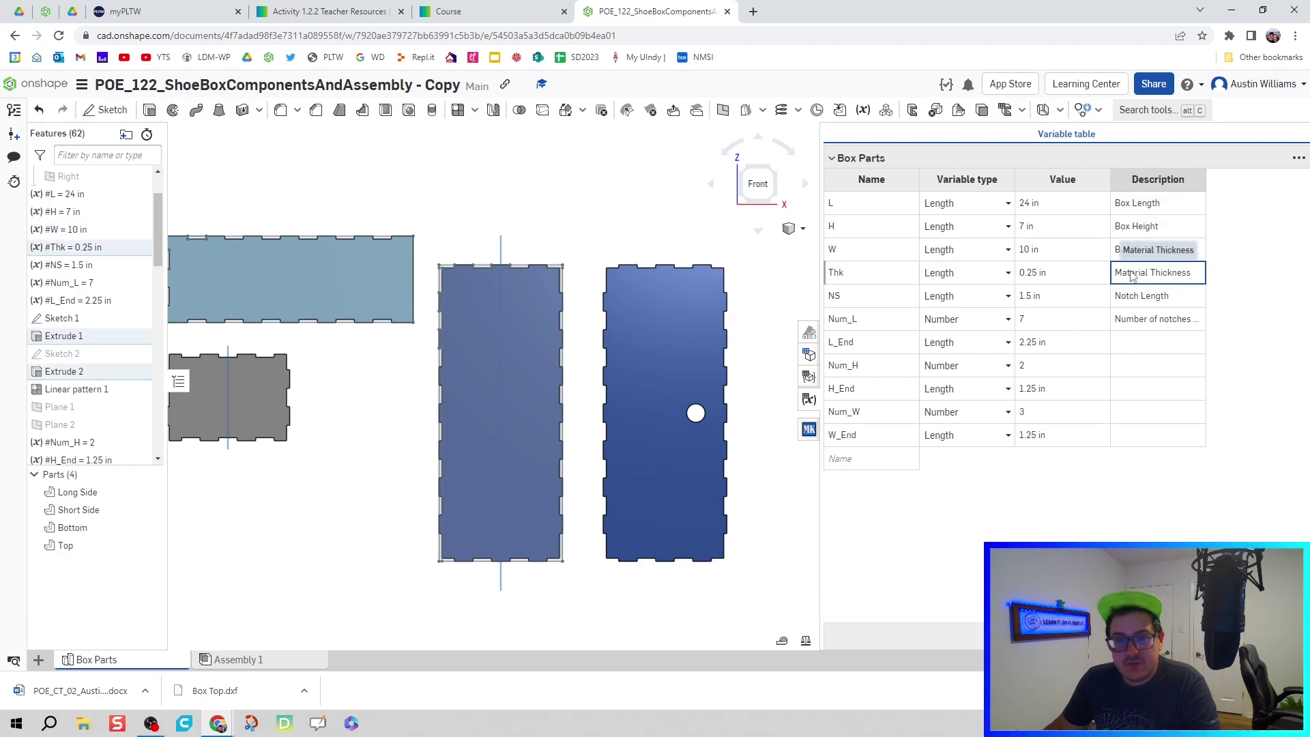
click(1132, 300)
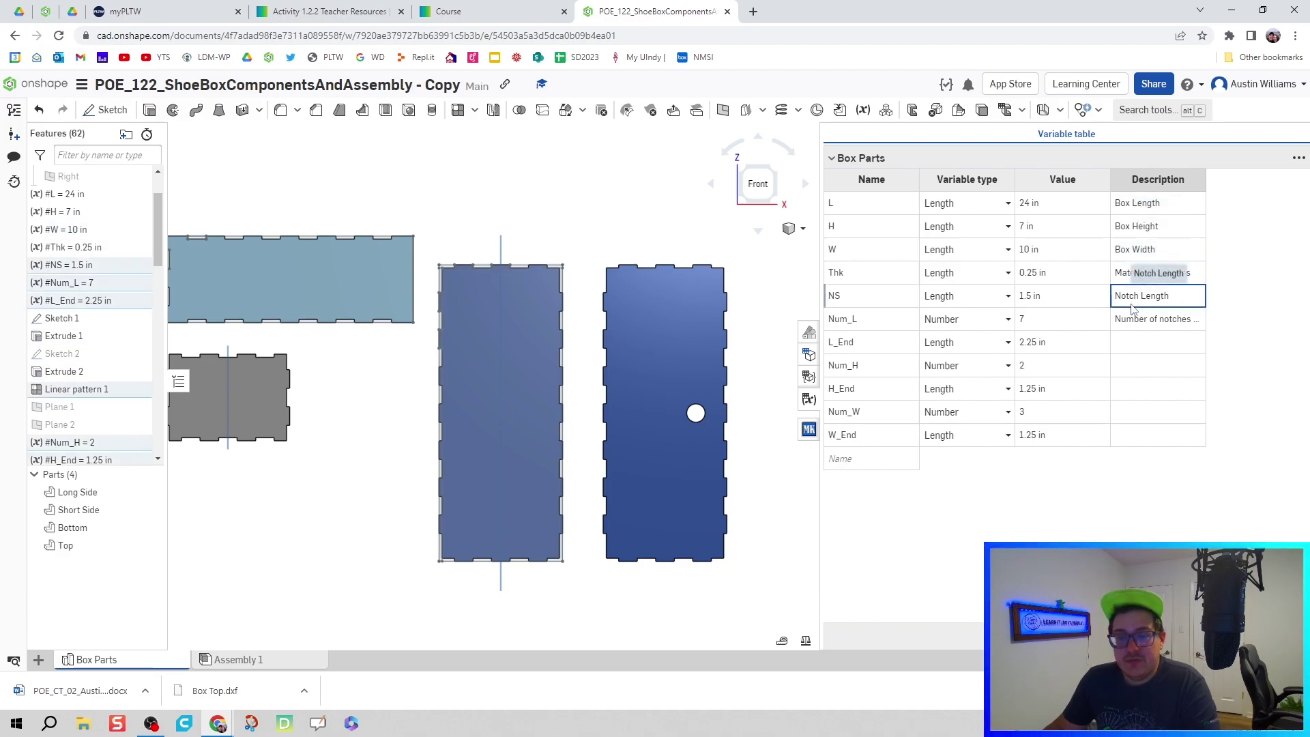
click(1133, 326)
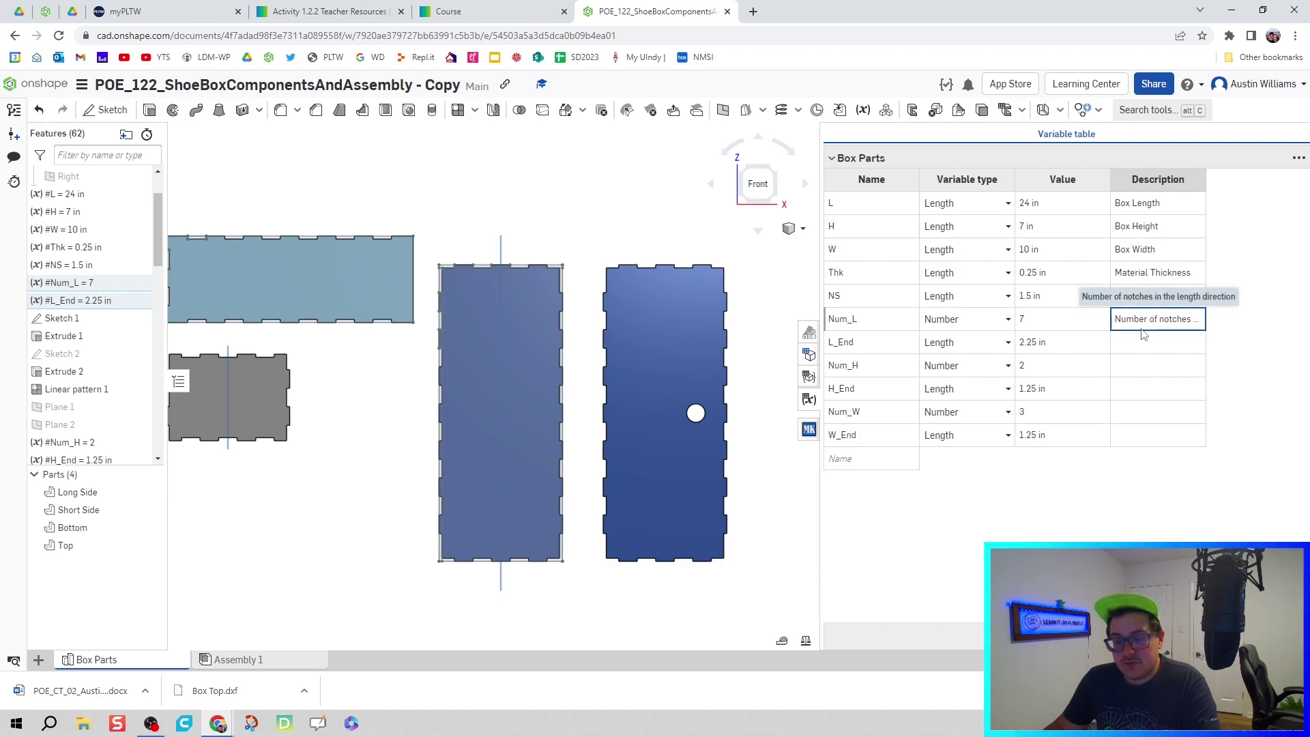
Give Num_H the Num_L notch description, with height instead of length
click(1139, 365)
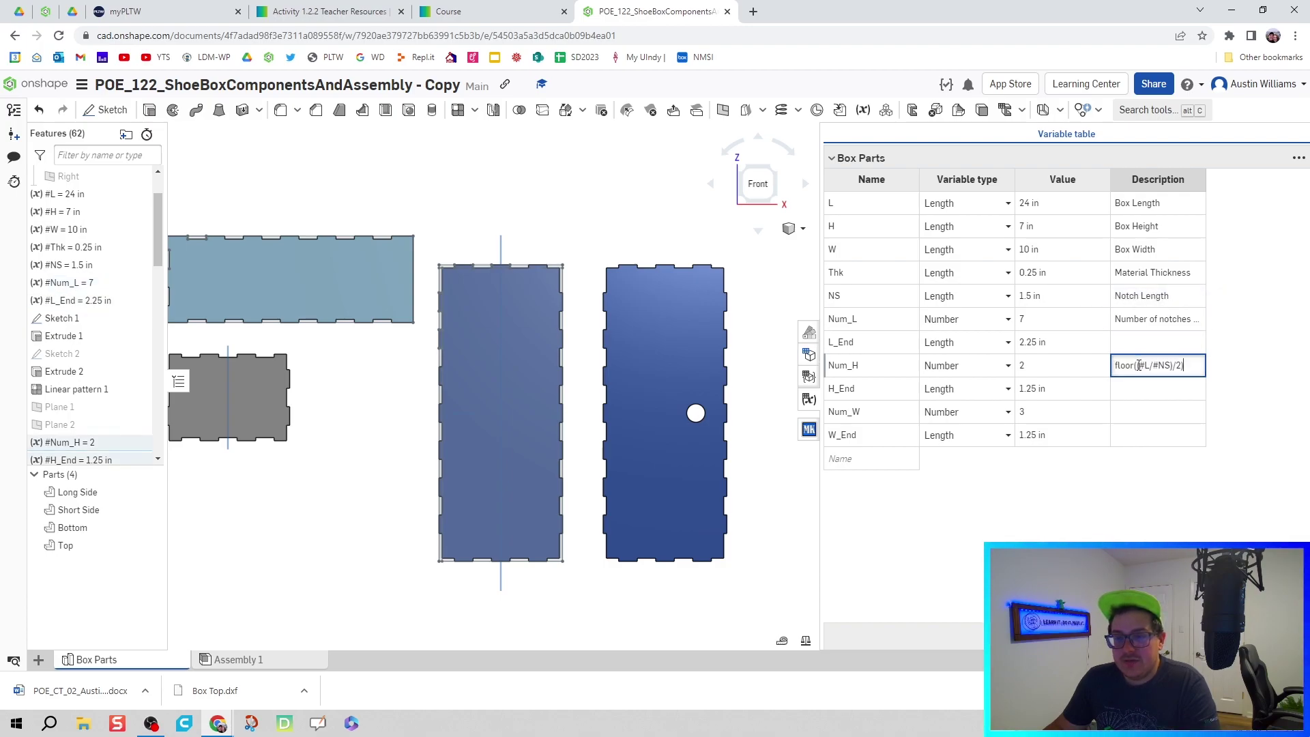
click(1139, 320)
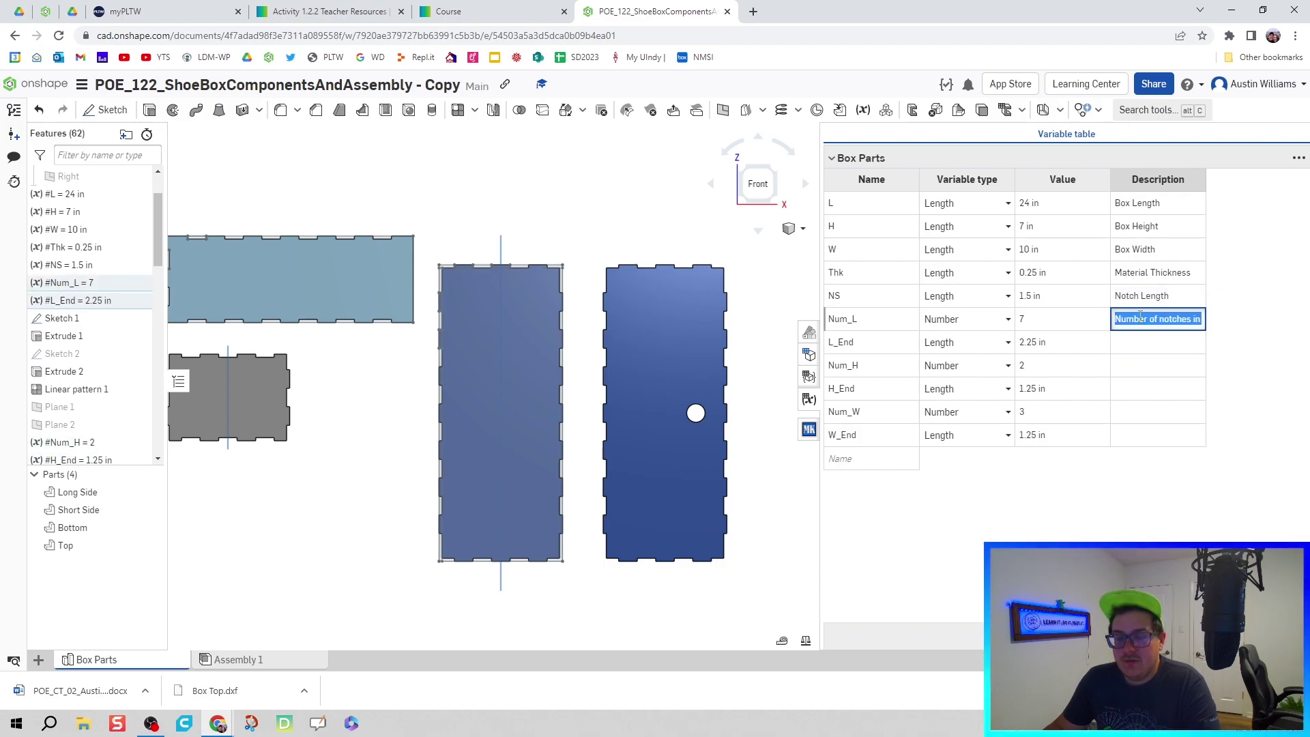
key(ctrl+c)
click(1139, 365)
key(ctrl+v)
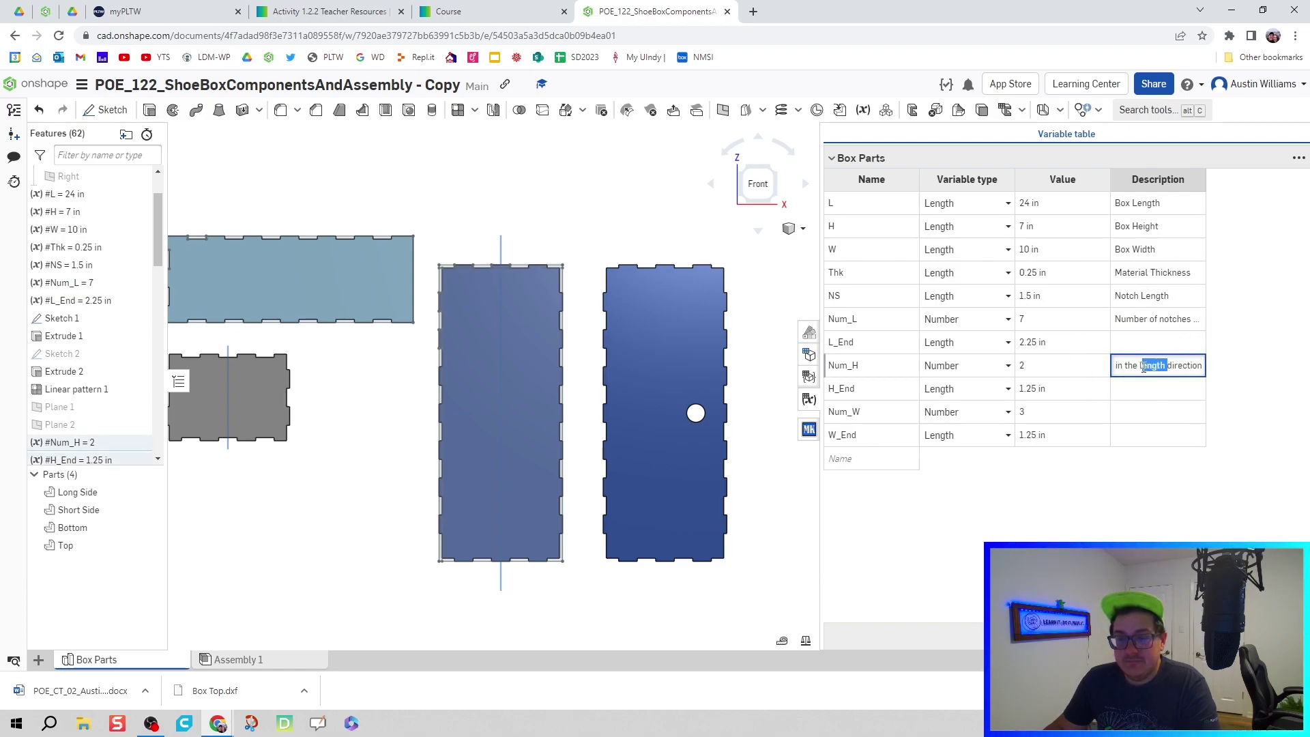
key(BackSpace)
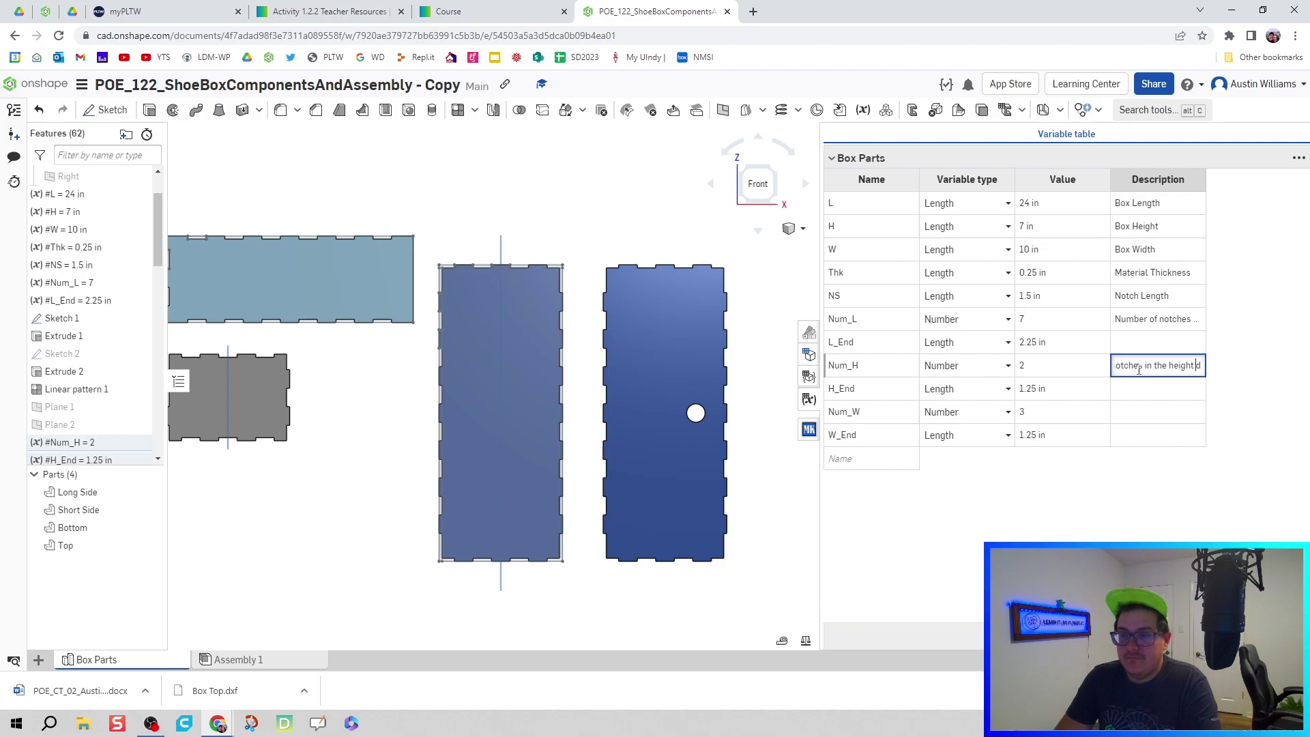
text(height)
click(1139, 412)
Give Num_W the same notch description, with Width instead of length
key(ctrl+v)
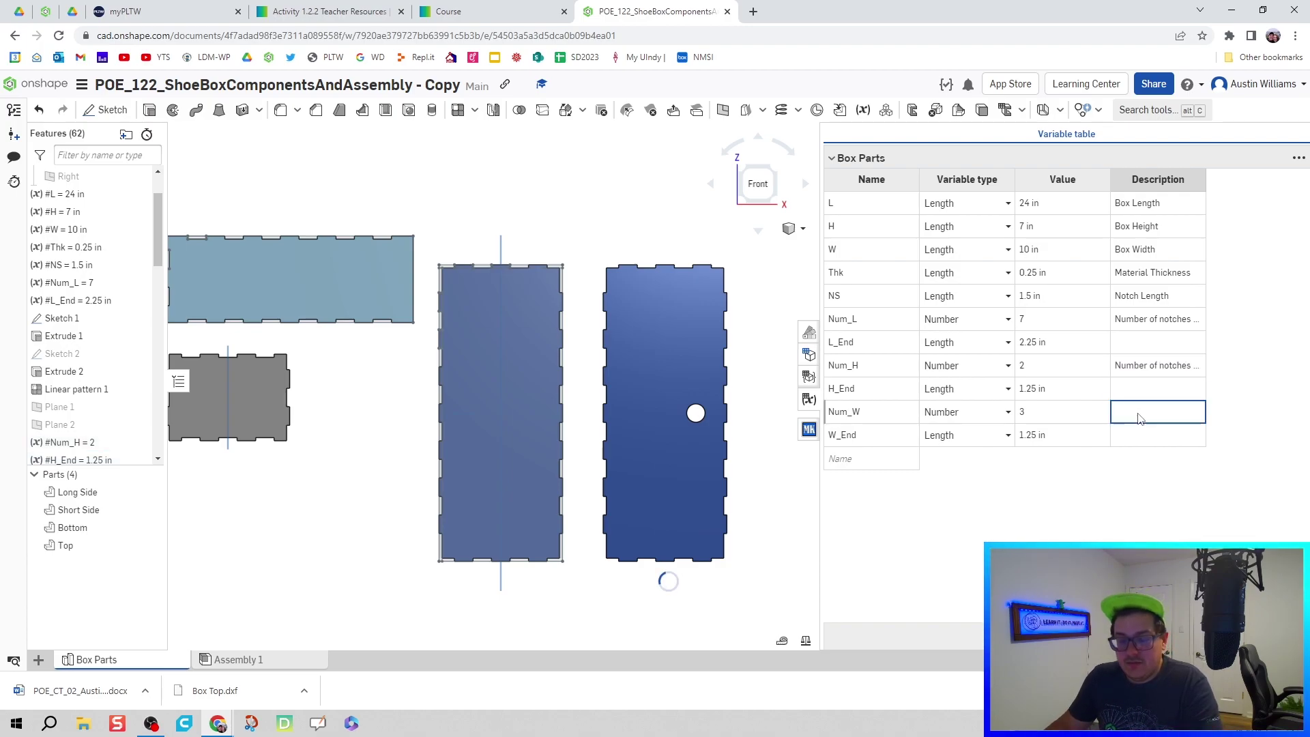
click(1149, 412)
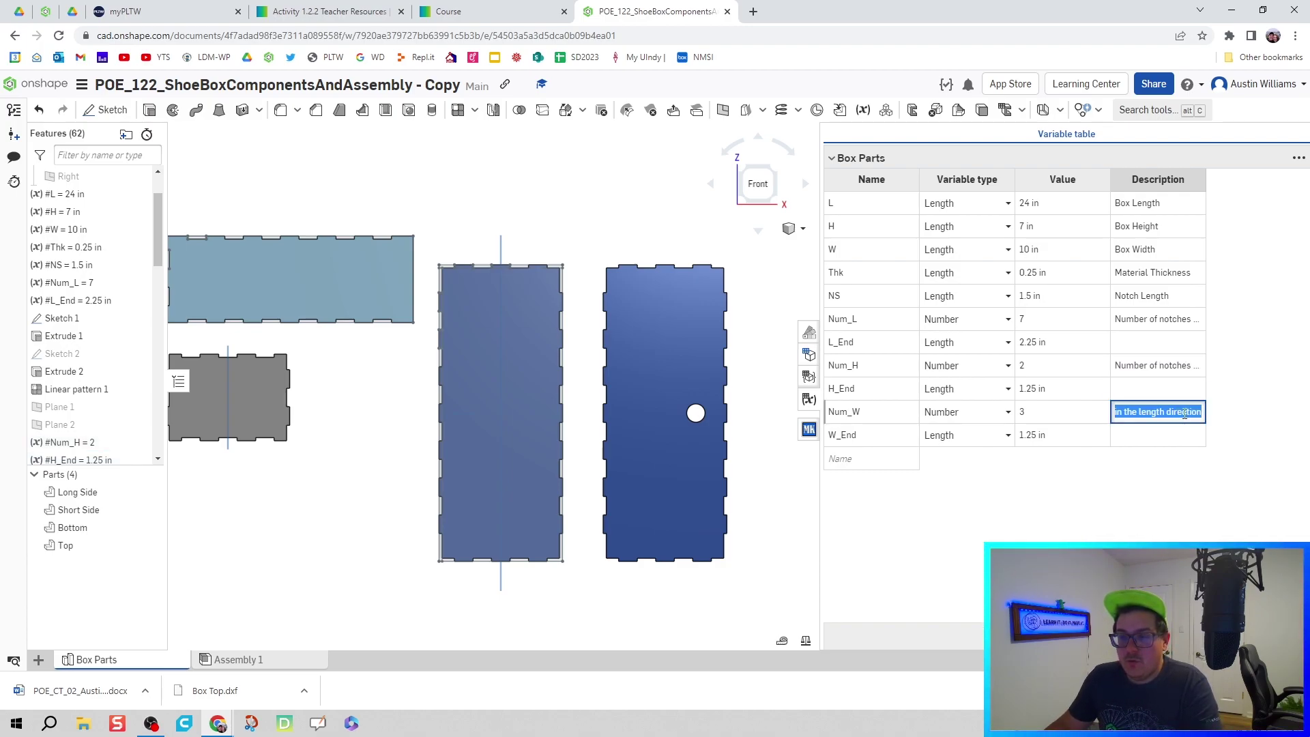
click(1161, 411)
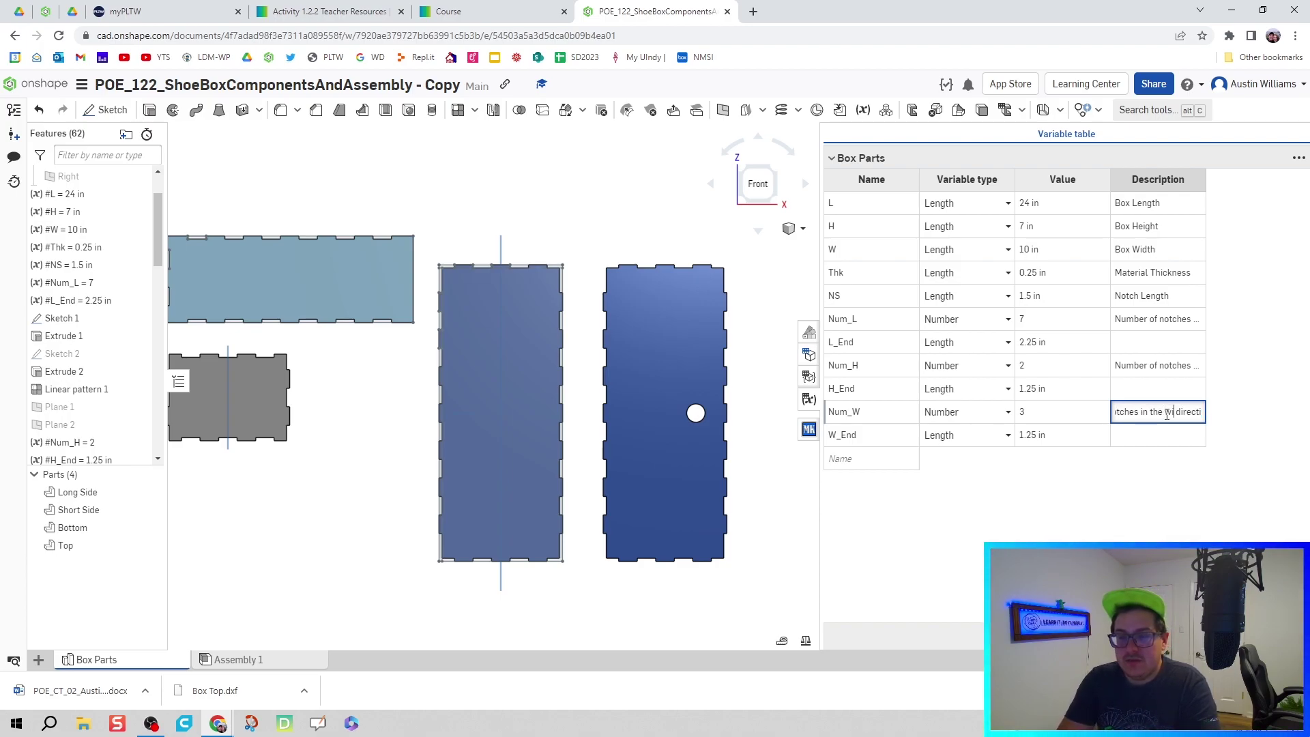
text(Width)
key(Return)
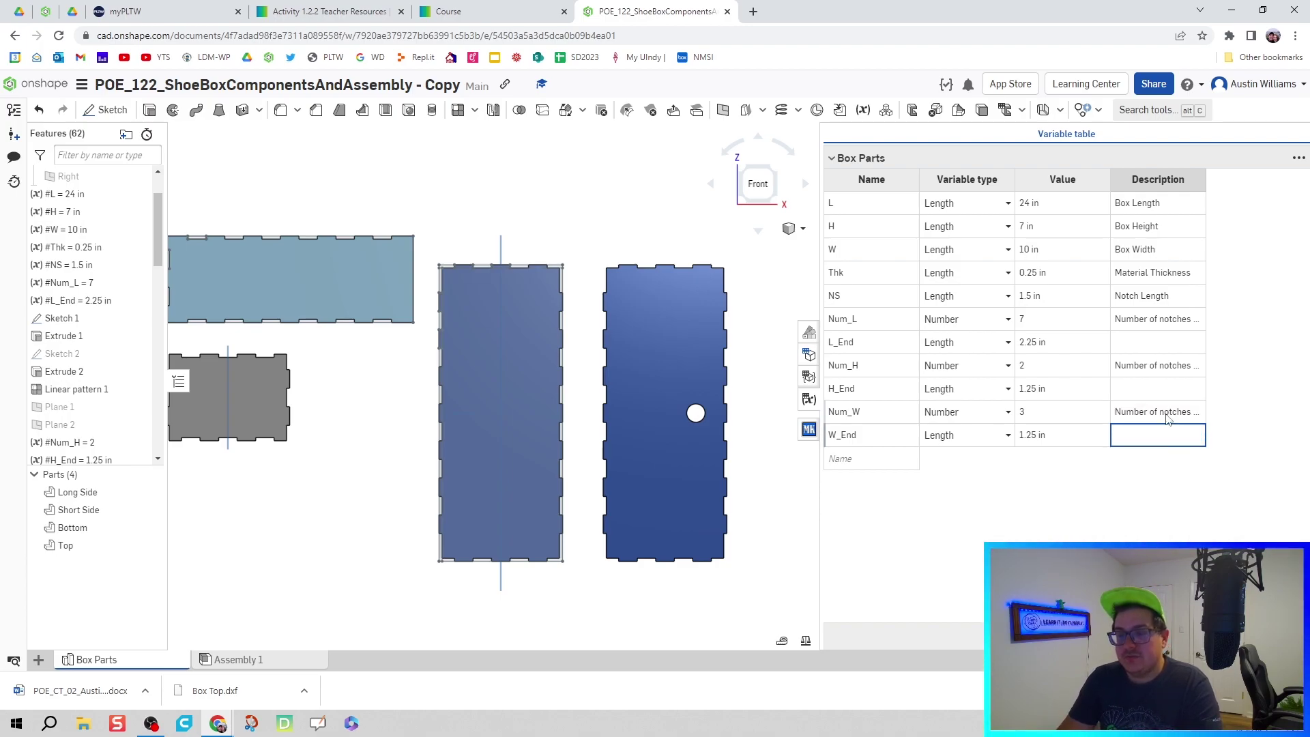
Describe L_End, H_End and W_End as Length, Height and Width End Cut
click(1126, 350)
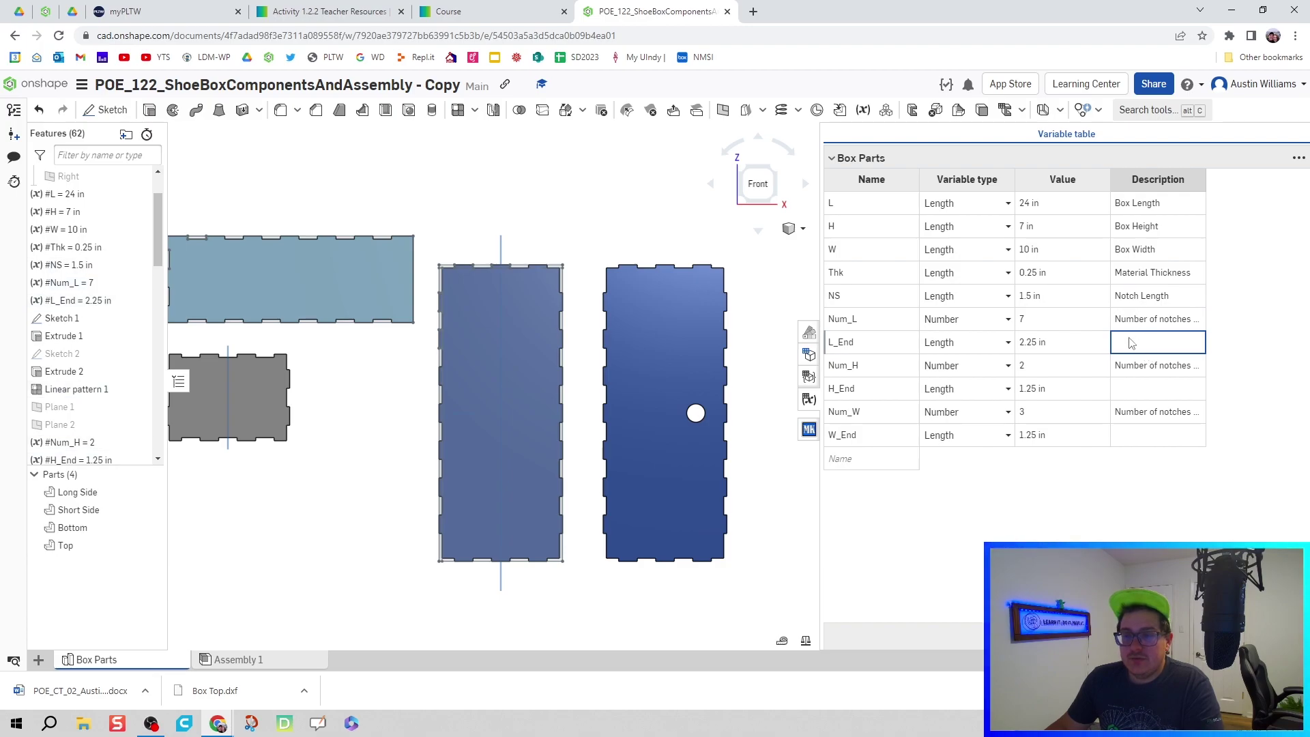
text(L)
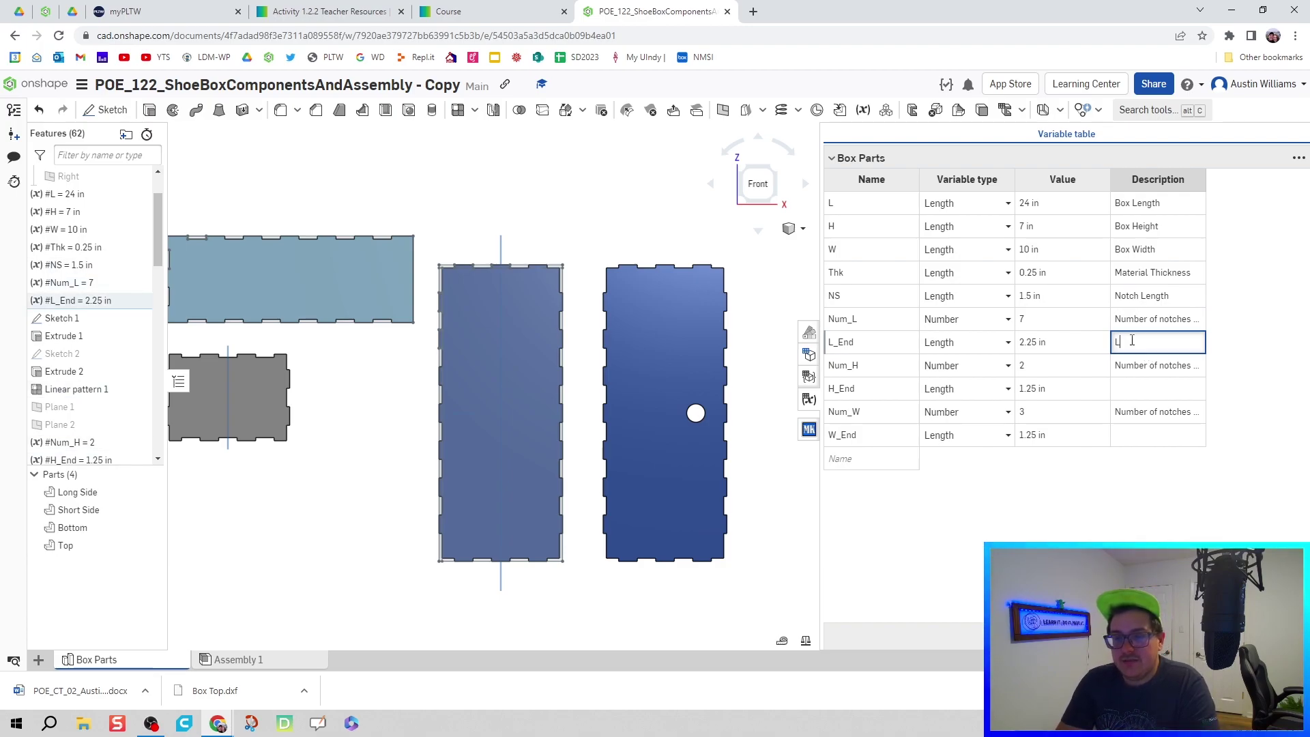
text(ength of End Cut)
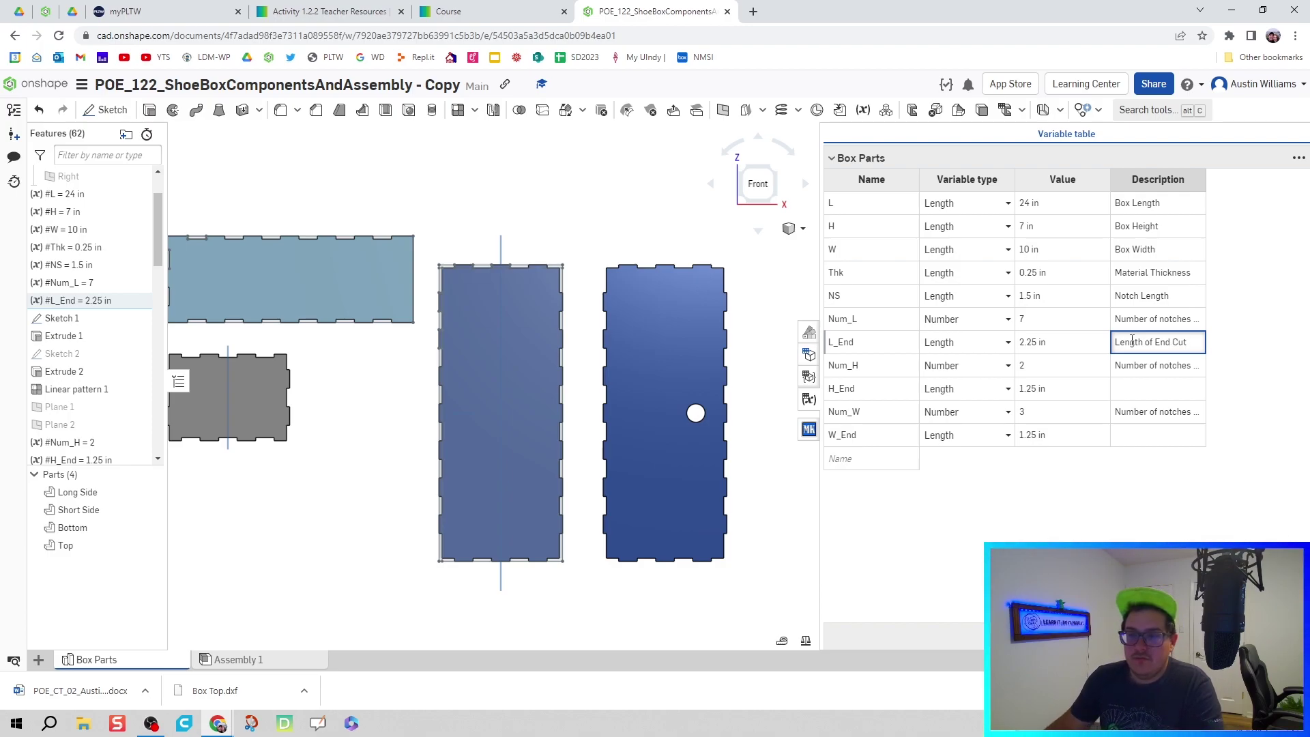
click(1153, 343)
key(BackSpace)
key(BackSpace)
key(BackSpace)
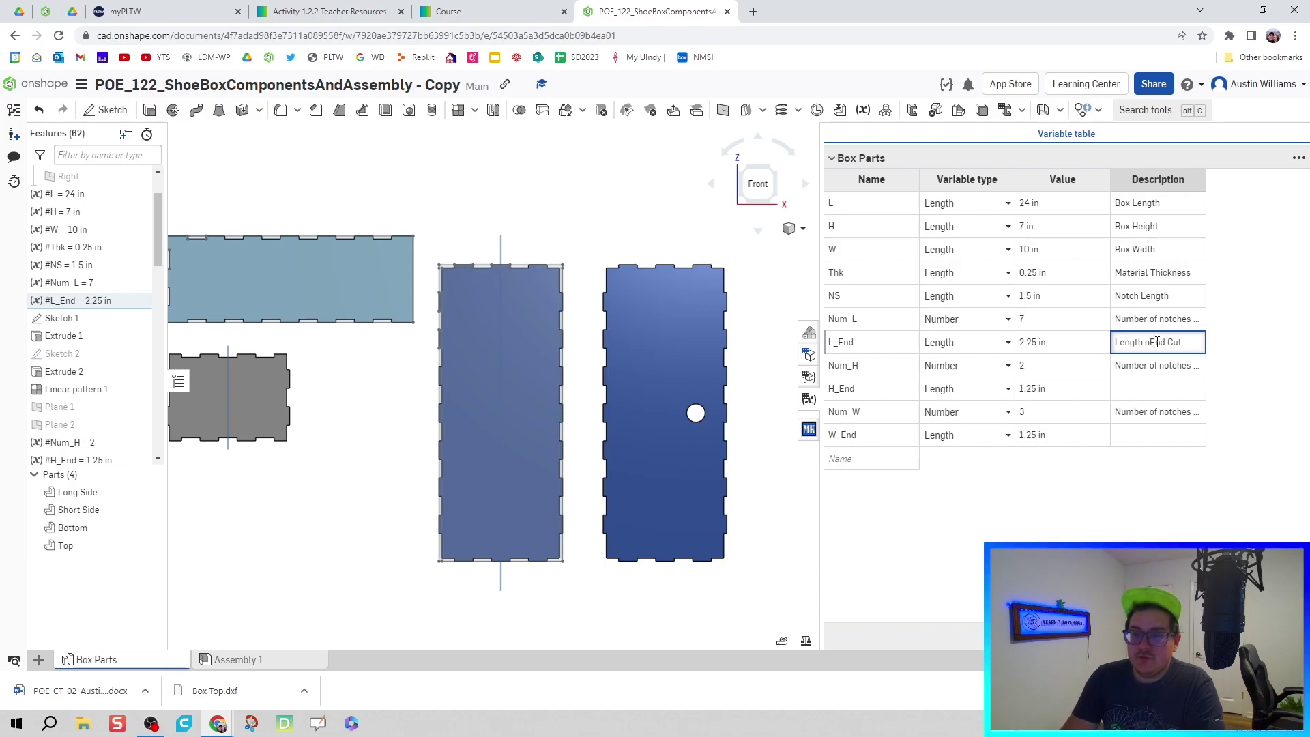
click(1129, 392)
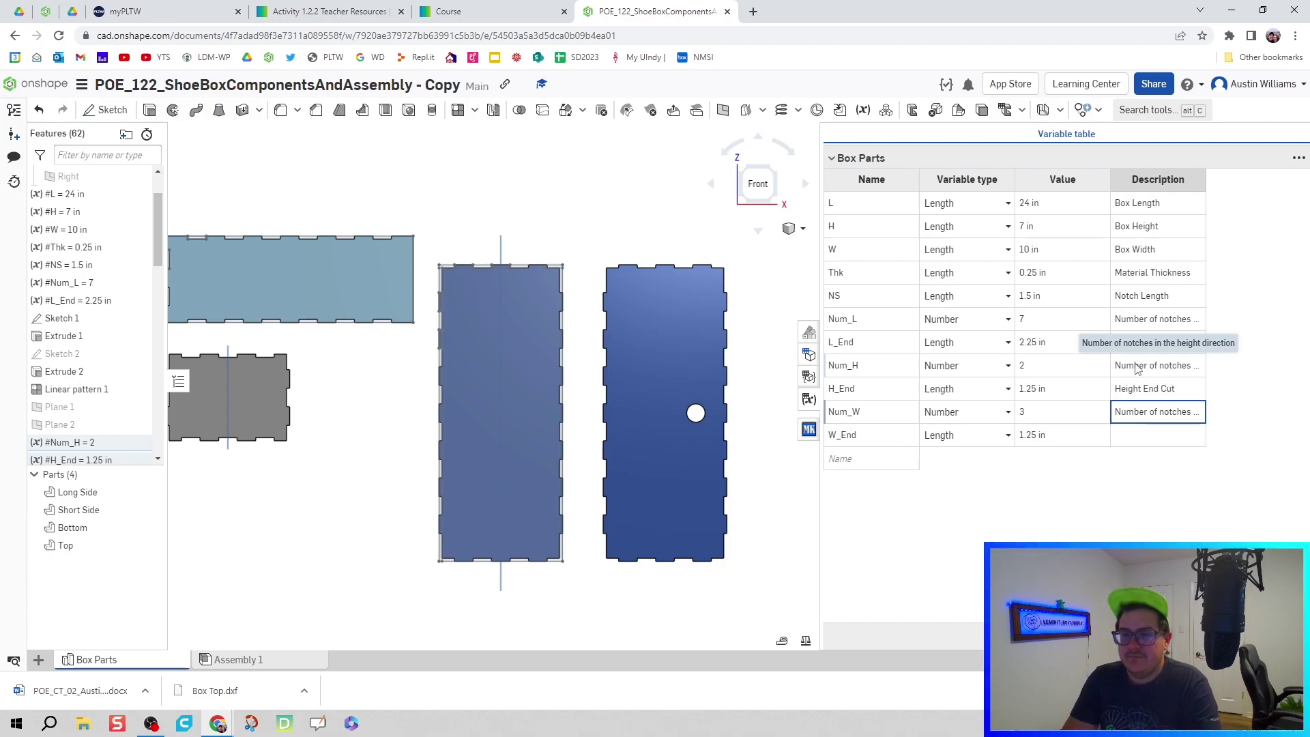
click(1143, 437)
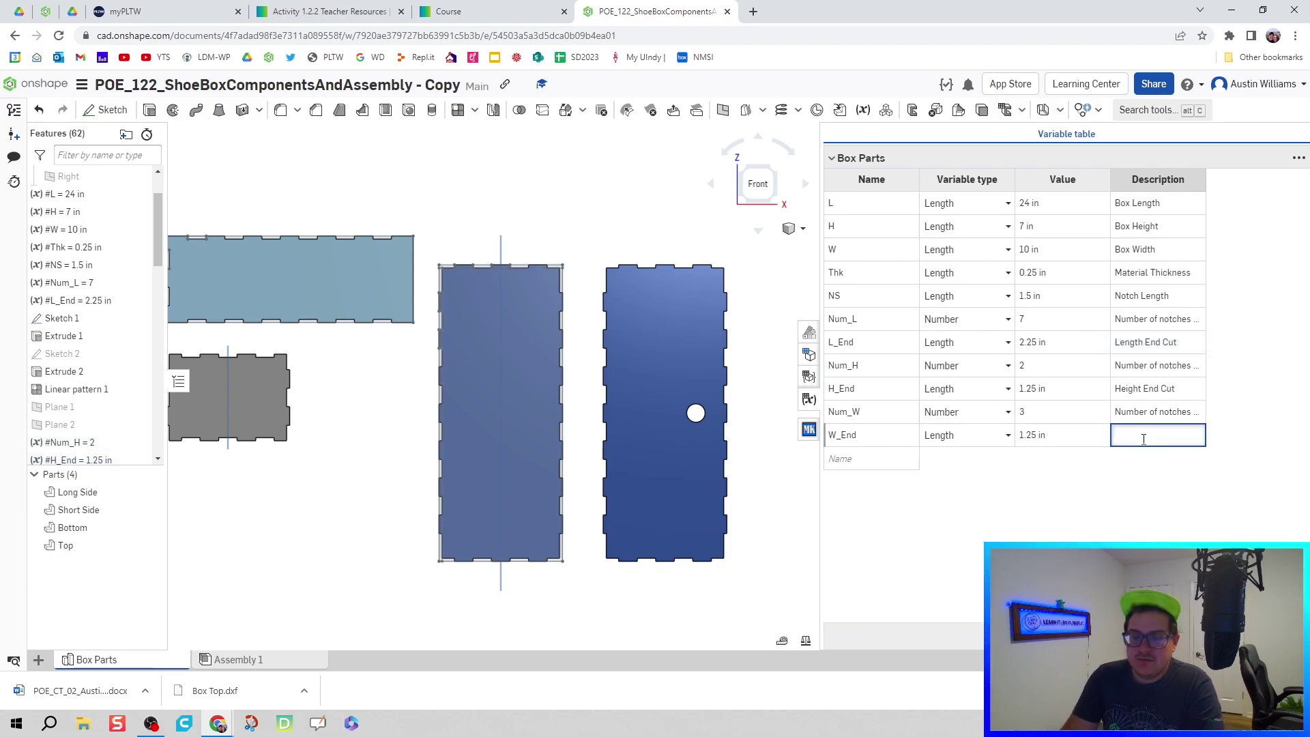
text(Width End Cut)
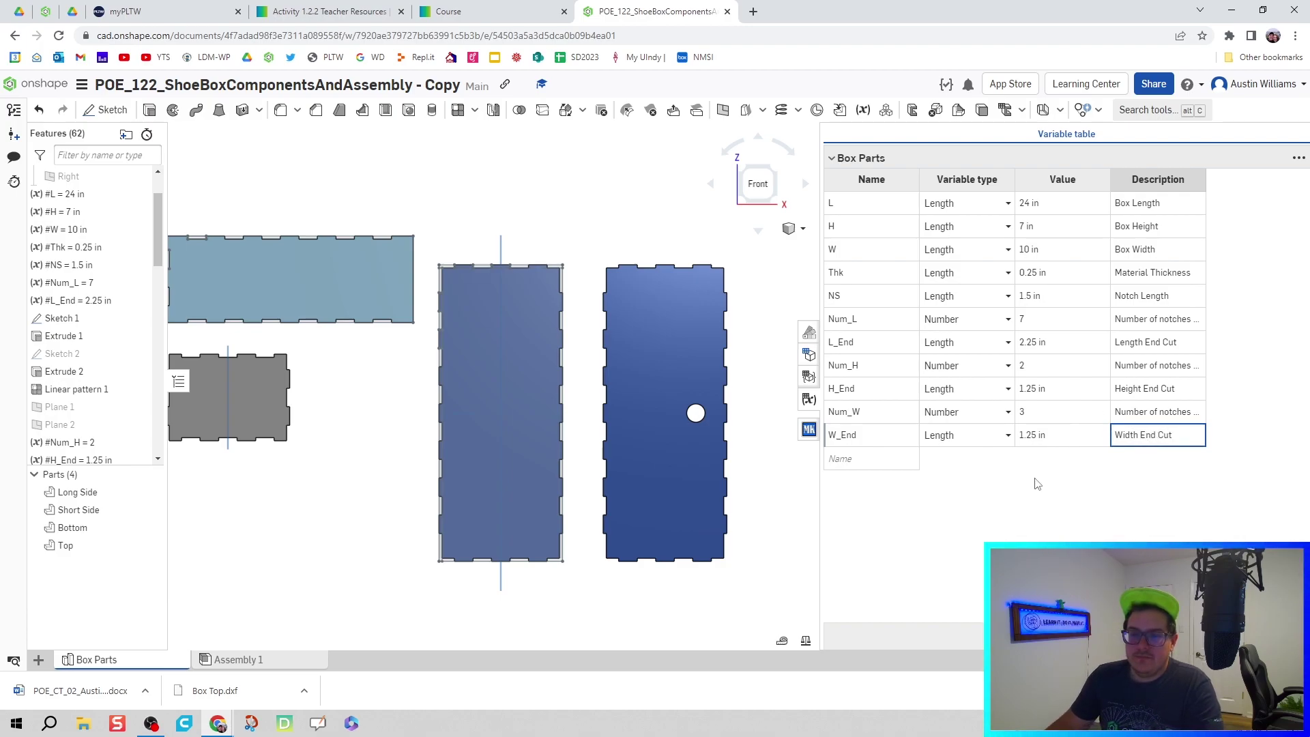
click(939, 500)
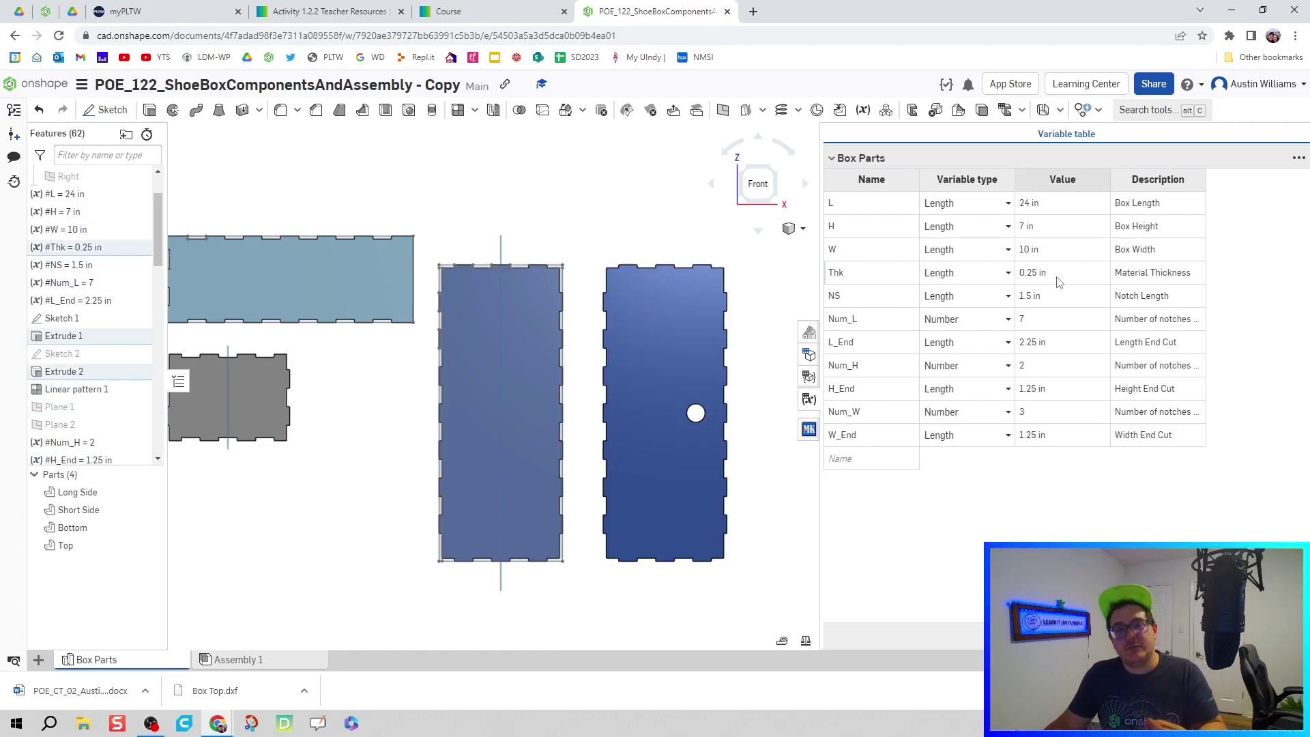
Close the Variable table and open Sketch 1 for editing
click(810, 401)
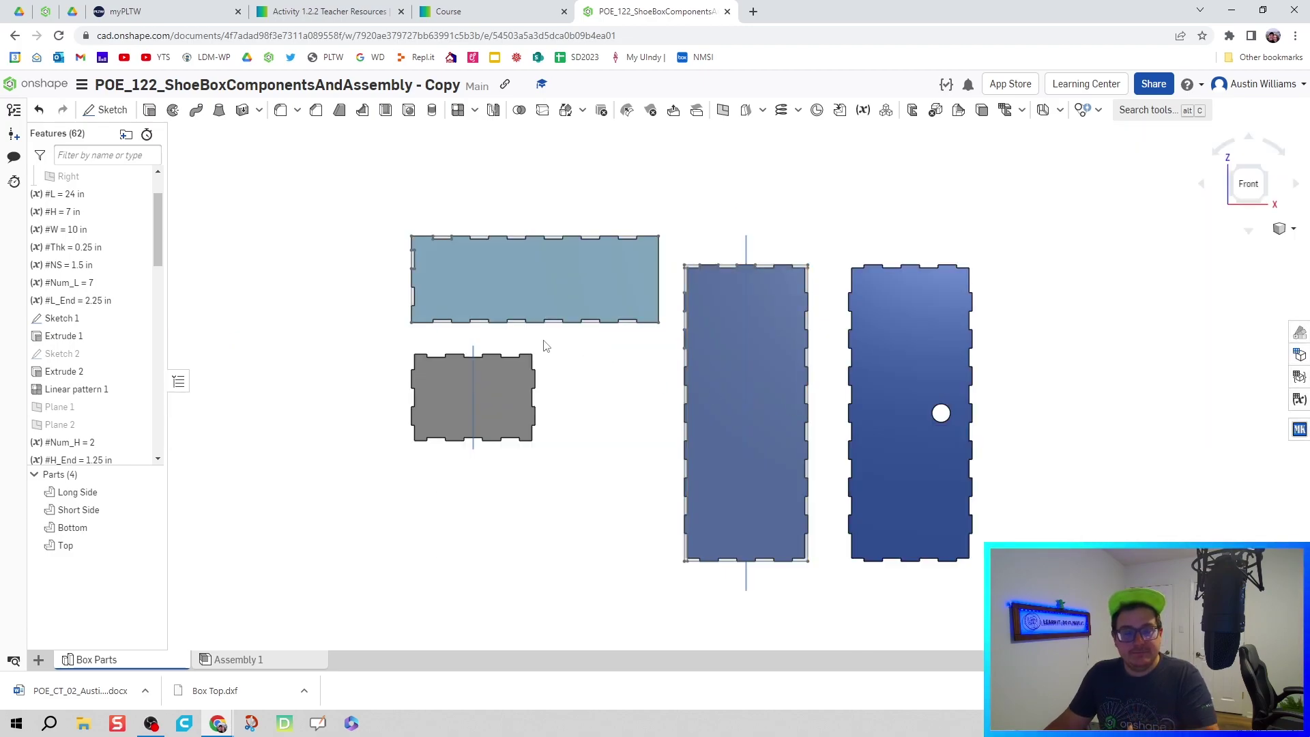
double_click(96, 318)
scroll(551, 310, up, 3)
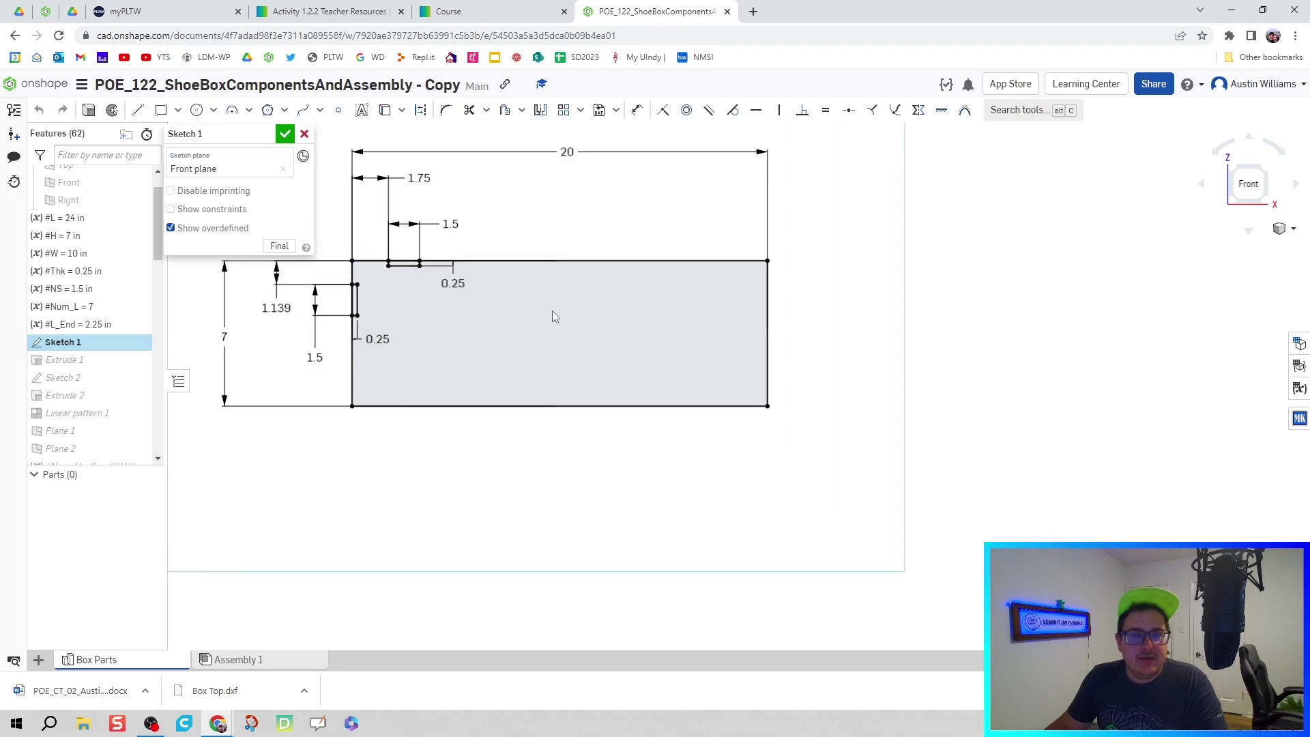
scroll(679, 298, up, 2)
scroll(677, 293, down, 2)
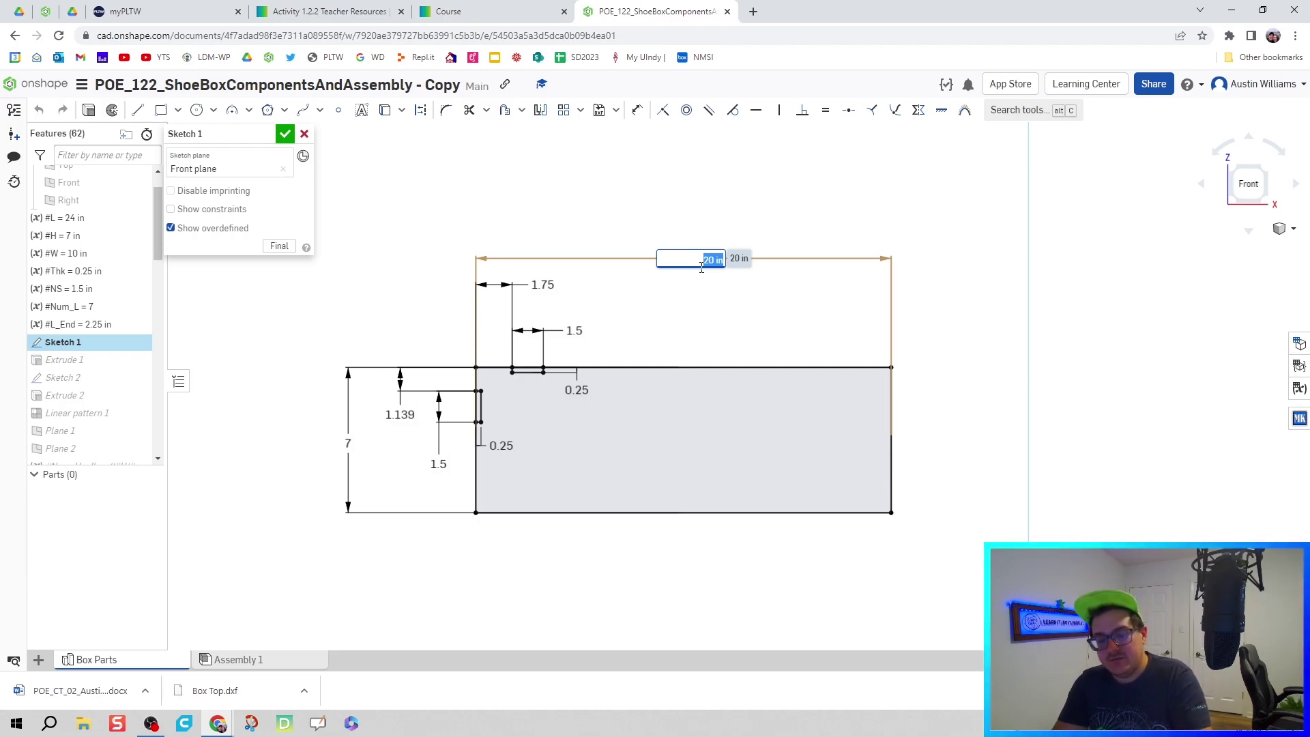
Drive the 20 overall length dimension with #L, making it 24
text(#le)
key(BackSpace)
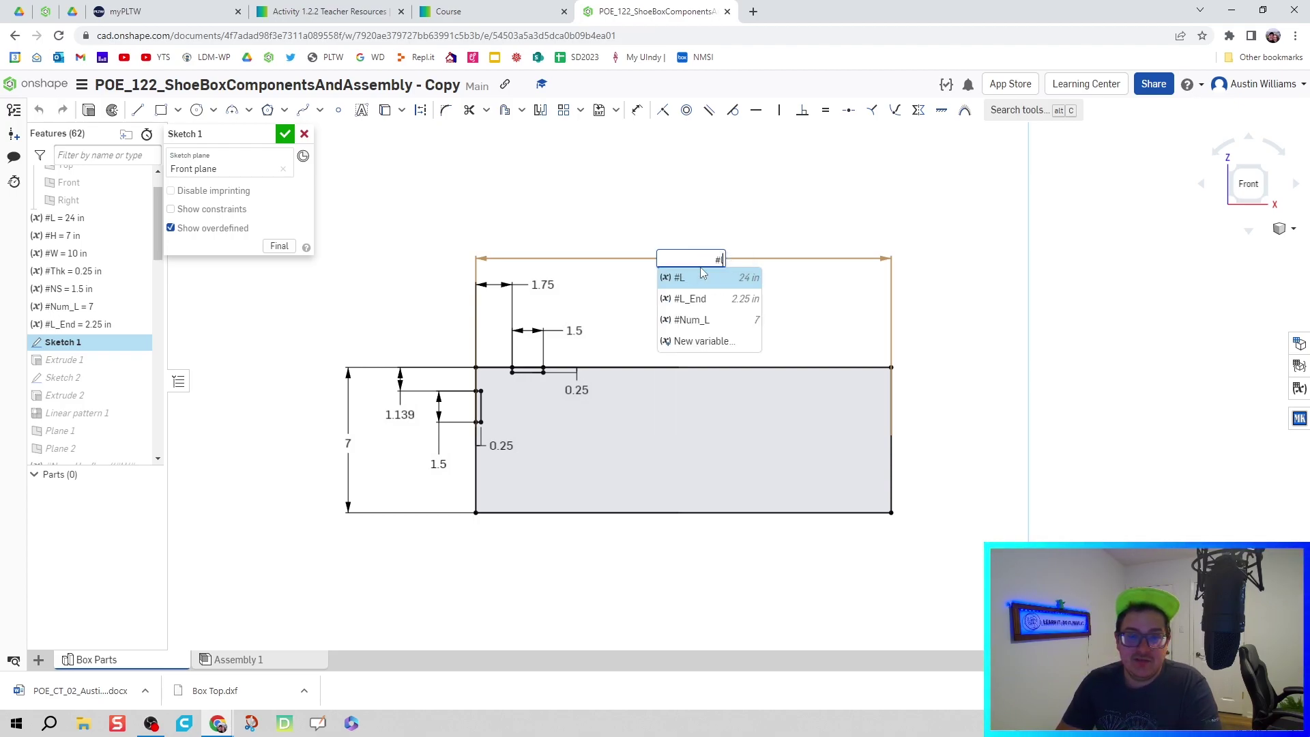
key(Return)
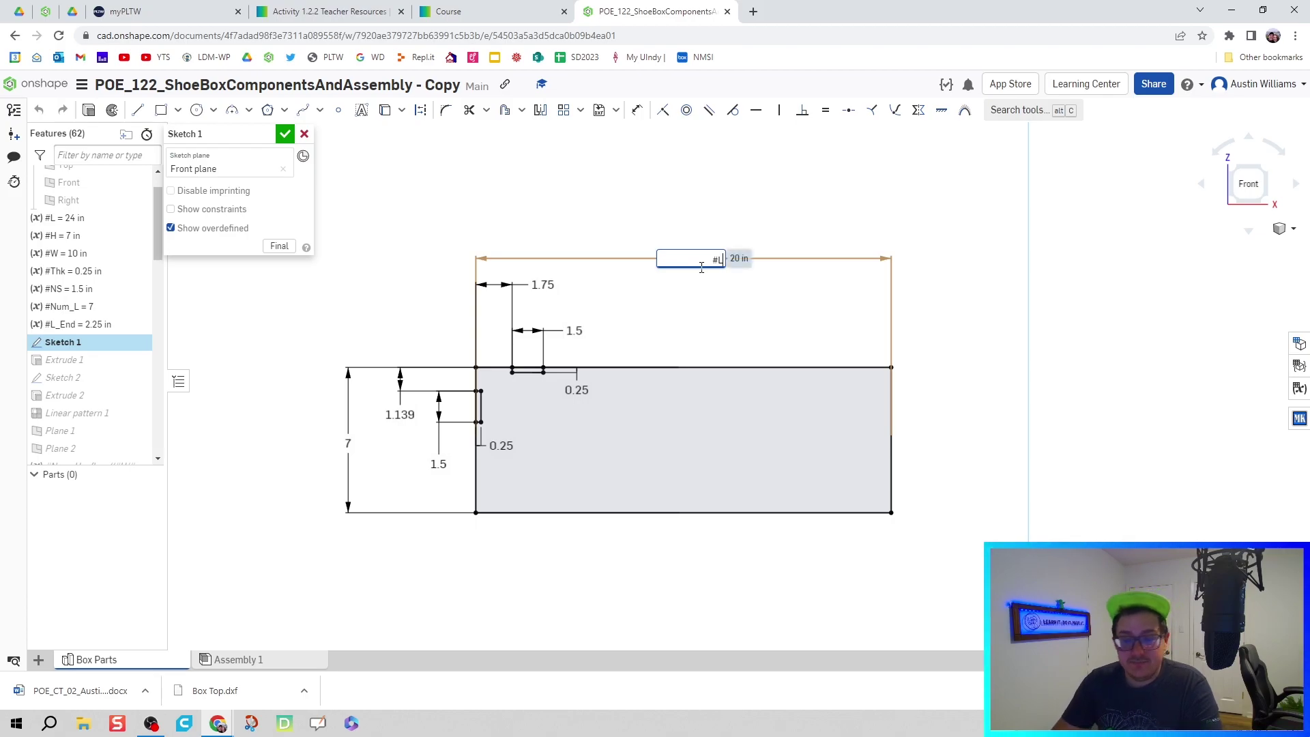
key(Return)
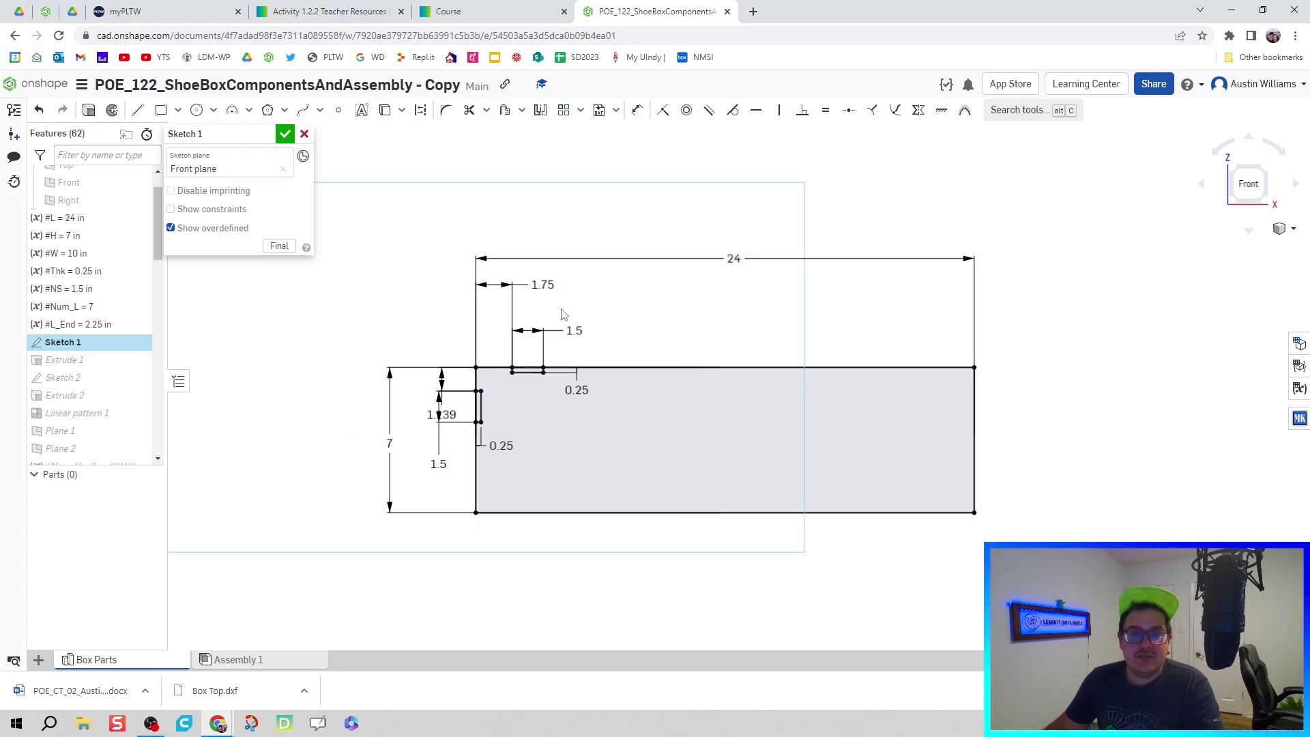
Link the 1.75 end offset to #L_End, notch width to #NS, and 0.25 depth to #Thk
double_click(546, 284)
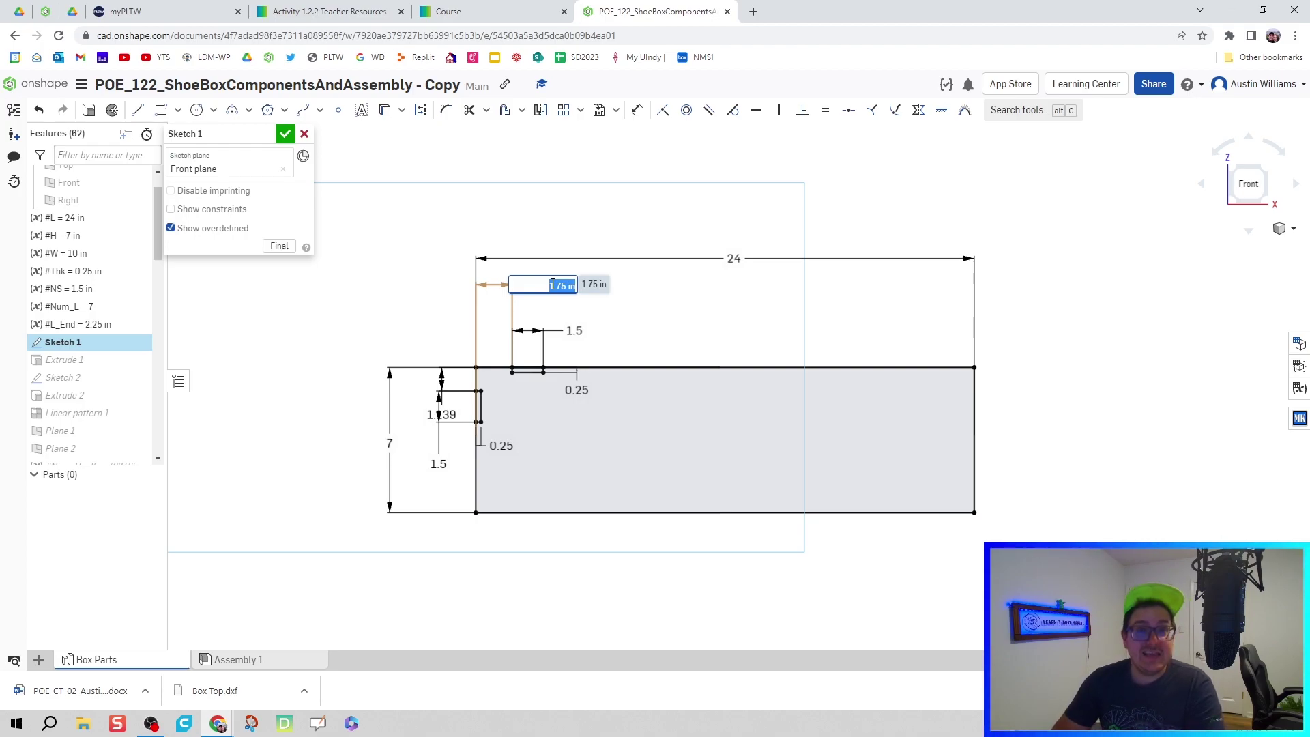
text(#l)
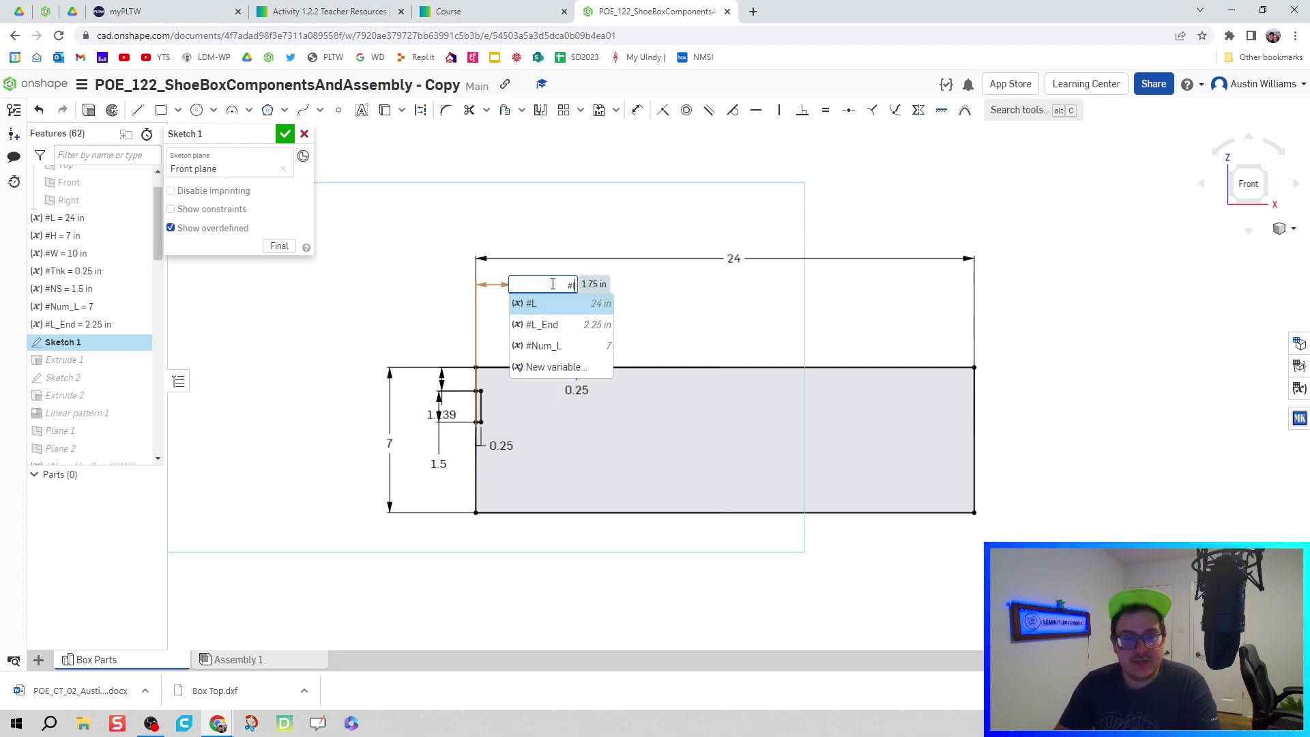
text(_end)
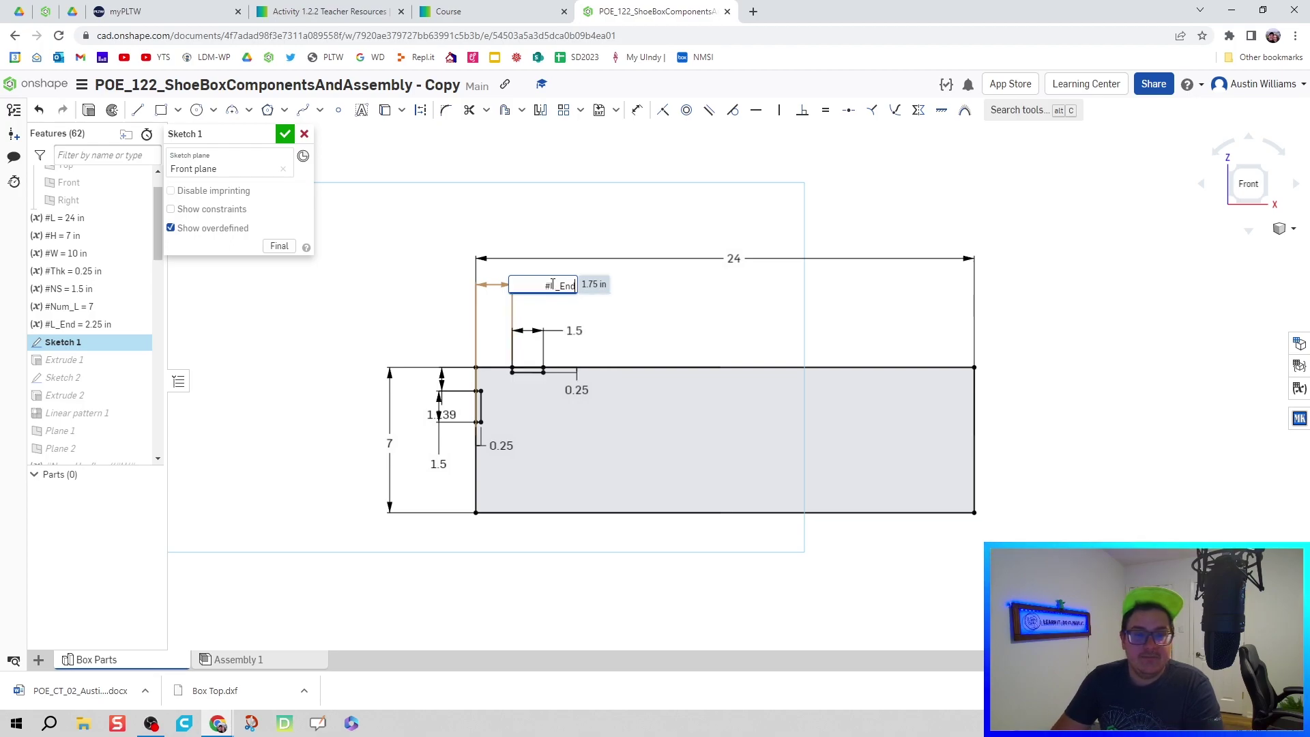
key(Return)
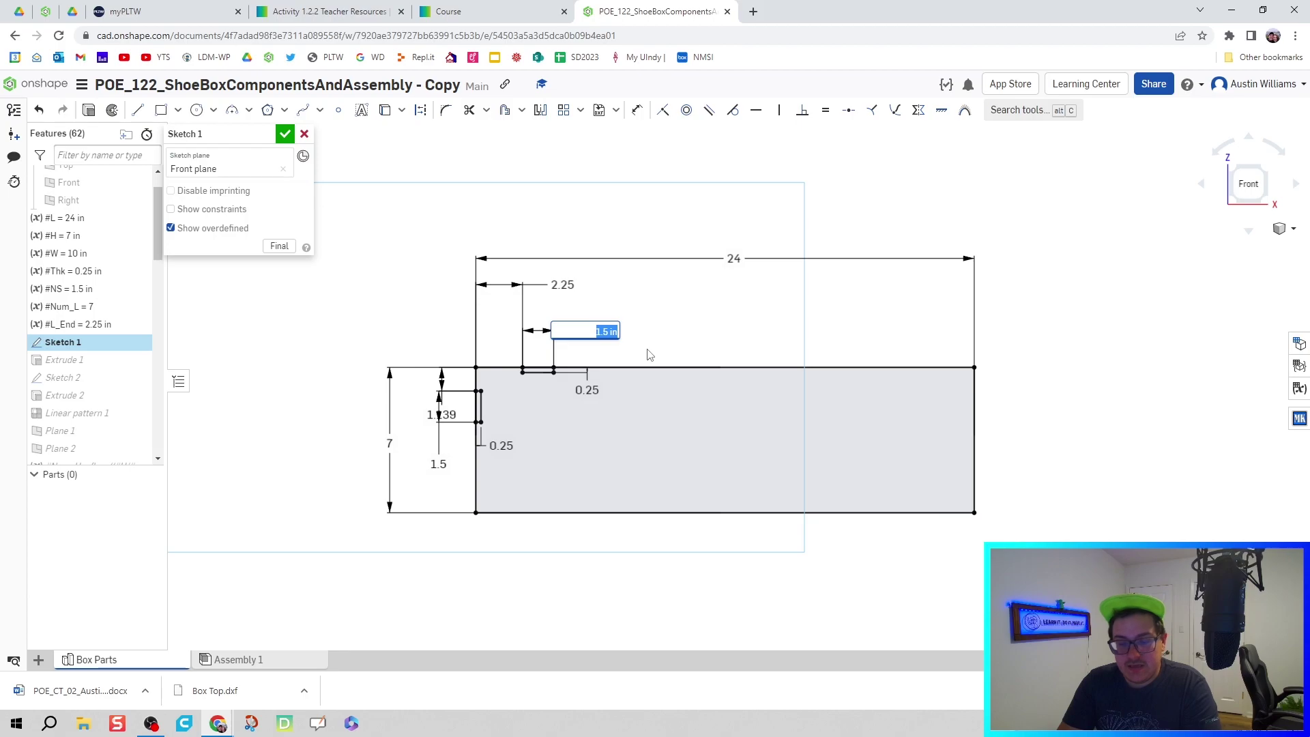
text(#n)
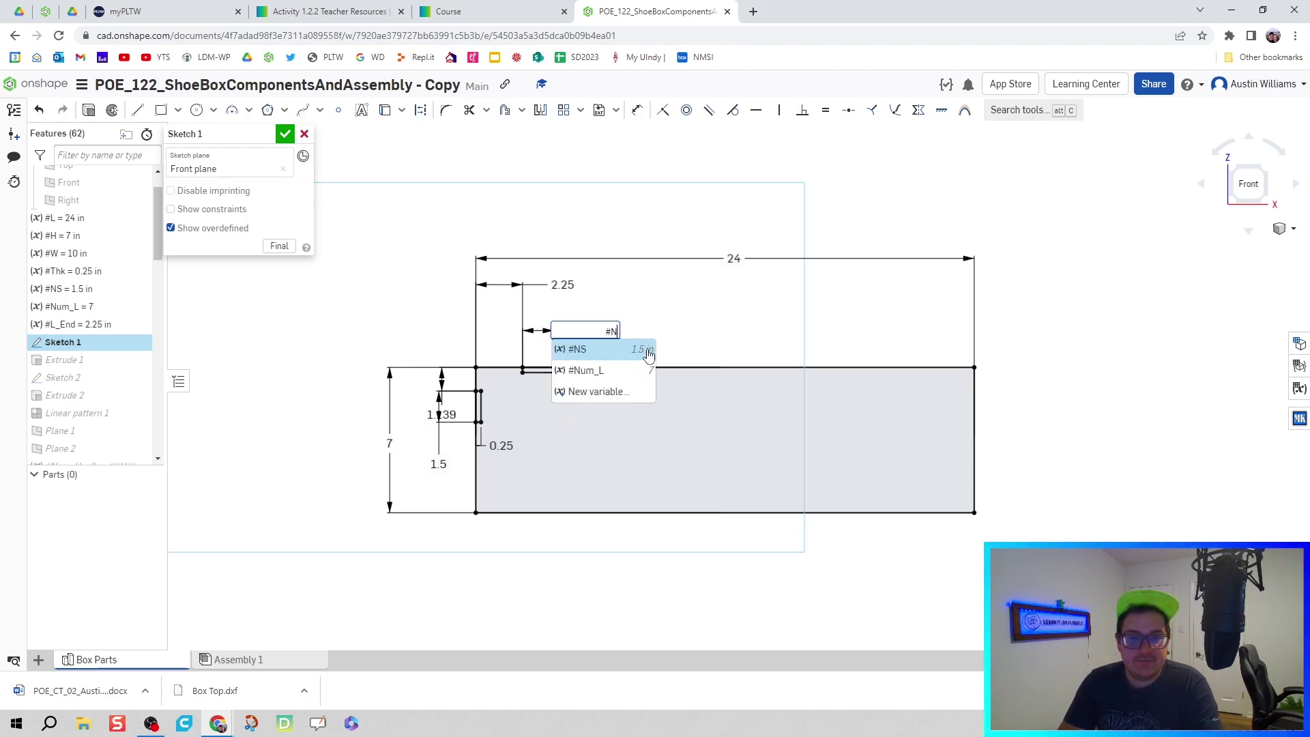
click(648, 354)
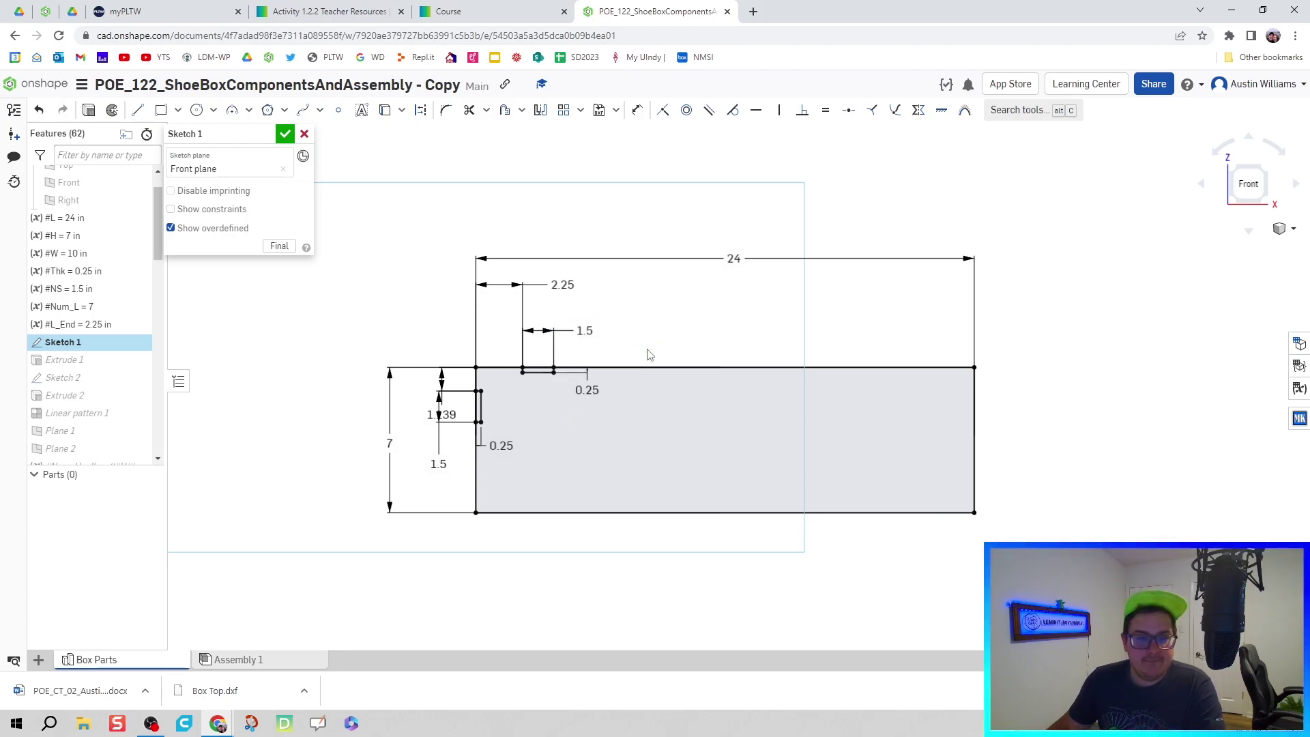
double_click(591, 396)
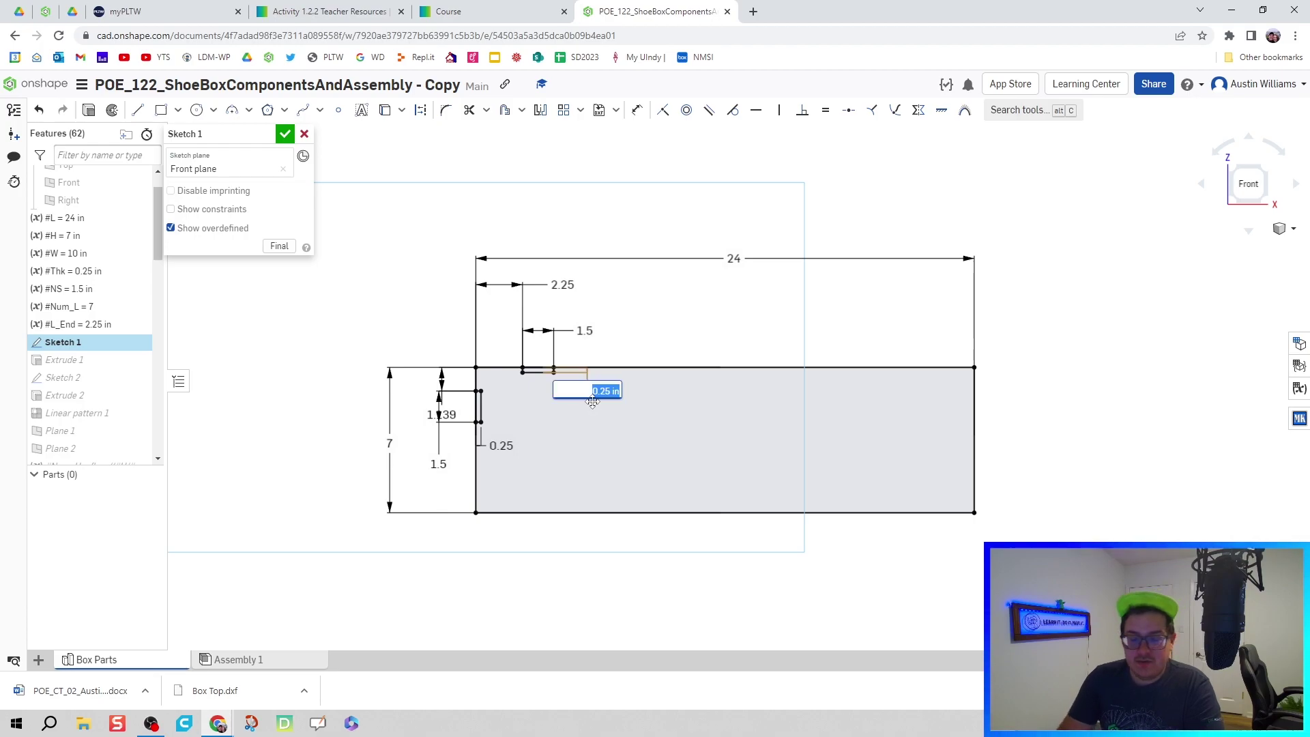
text(#T)
key(Return)
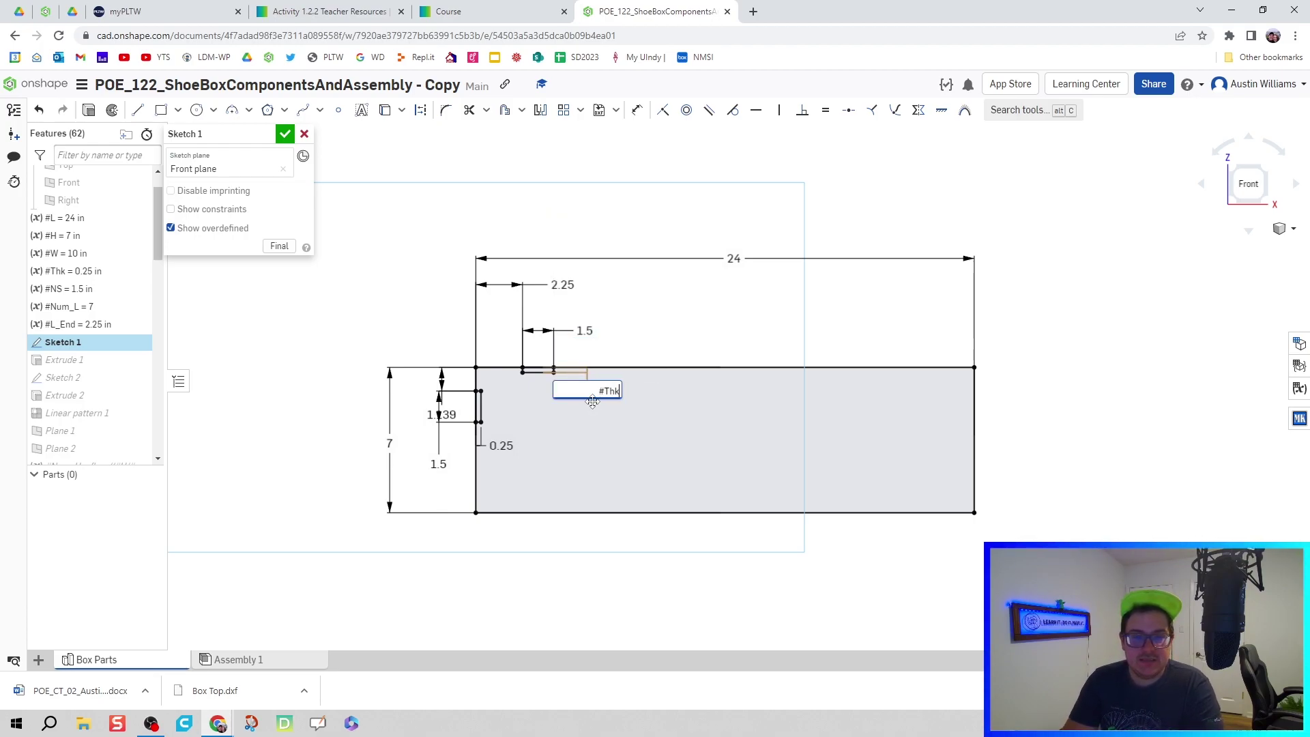
scroll(543, 383, up, 3)
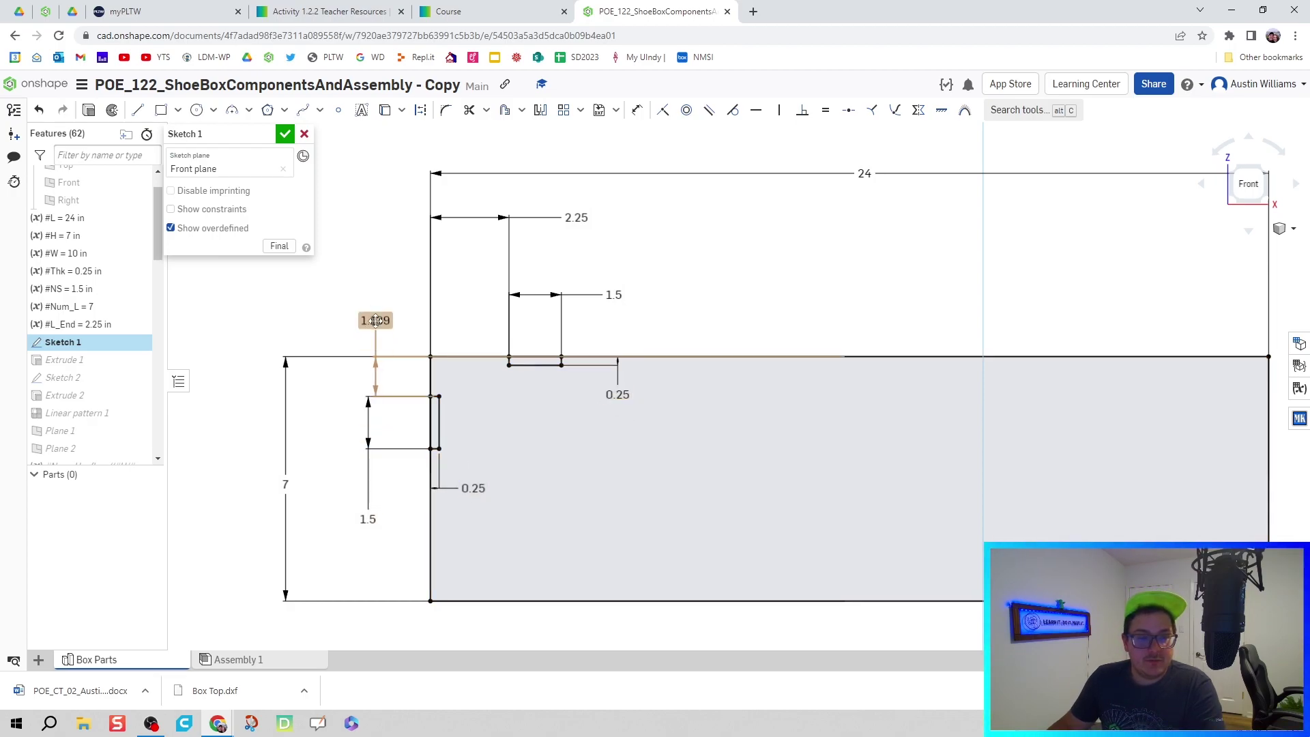
Try driving the 1.139 notch offset with #H, then close Sketch 1
double_click(376, 320)
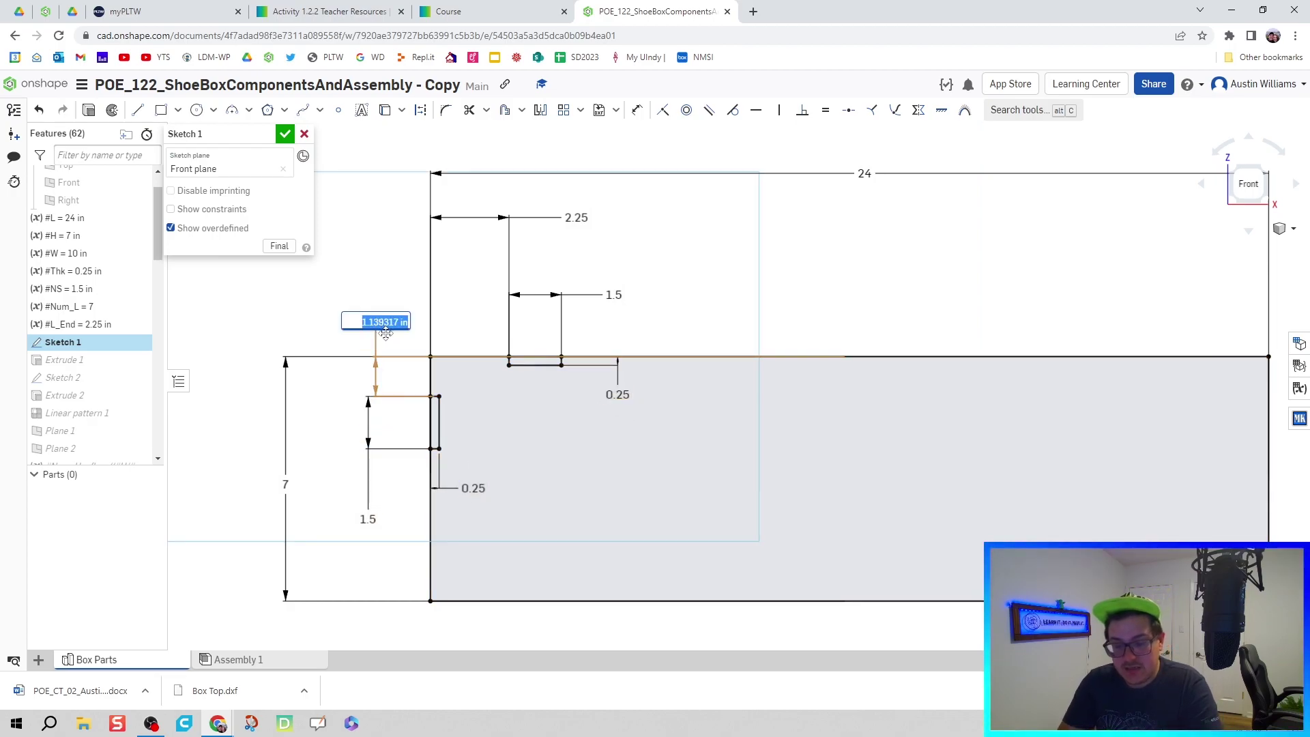
text(#H)
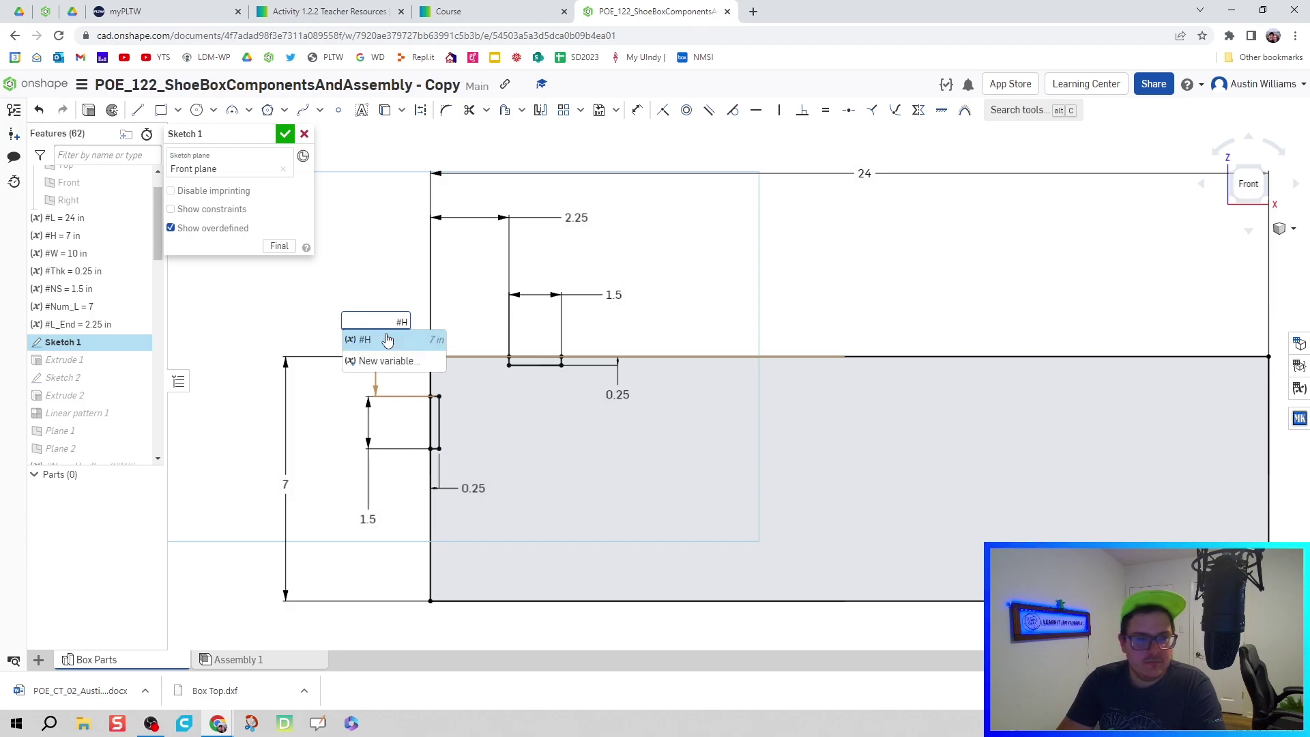
click(387, 339)
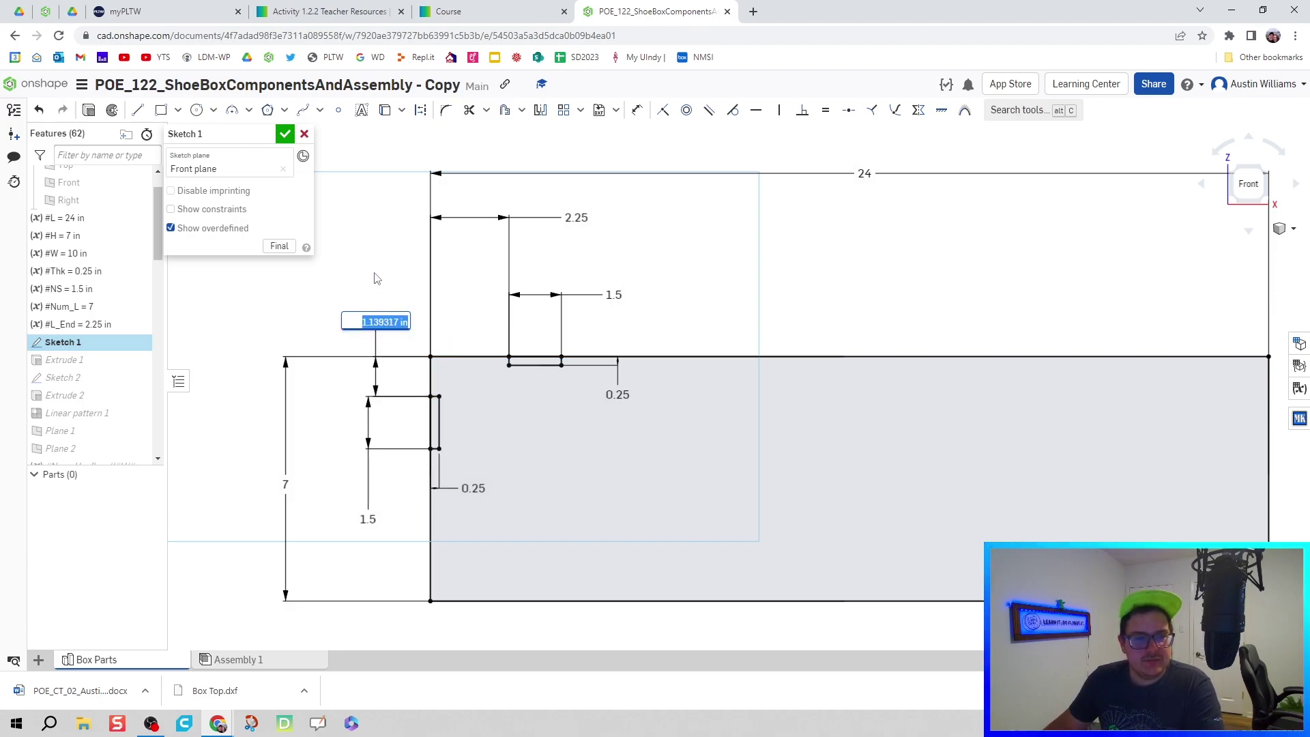
click(284, 135)
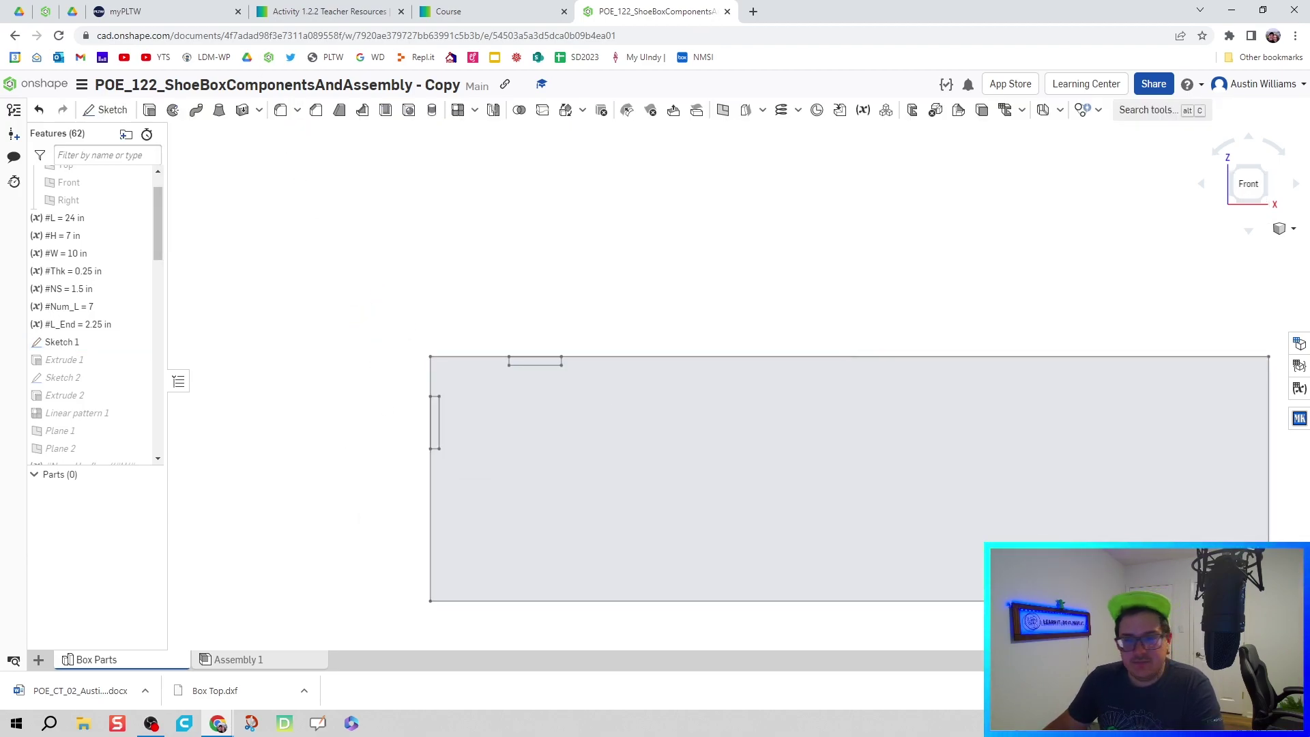
Show the Variable table, review the H_End row, and select Sketch 1
click(1298, 401)
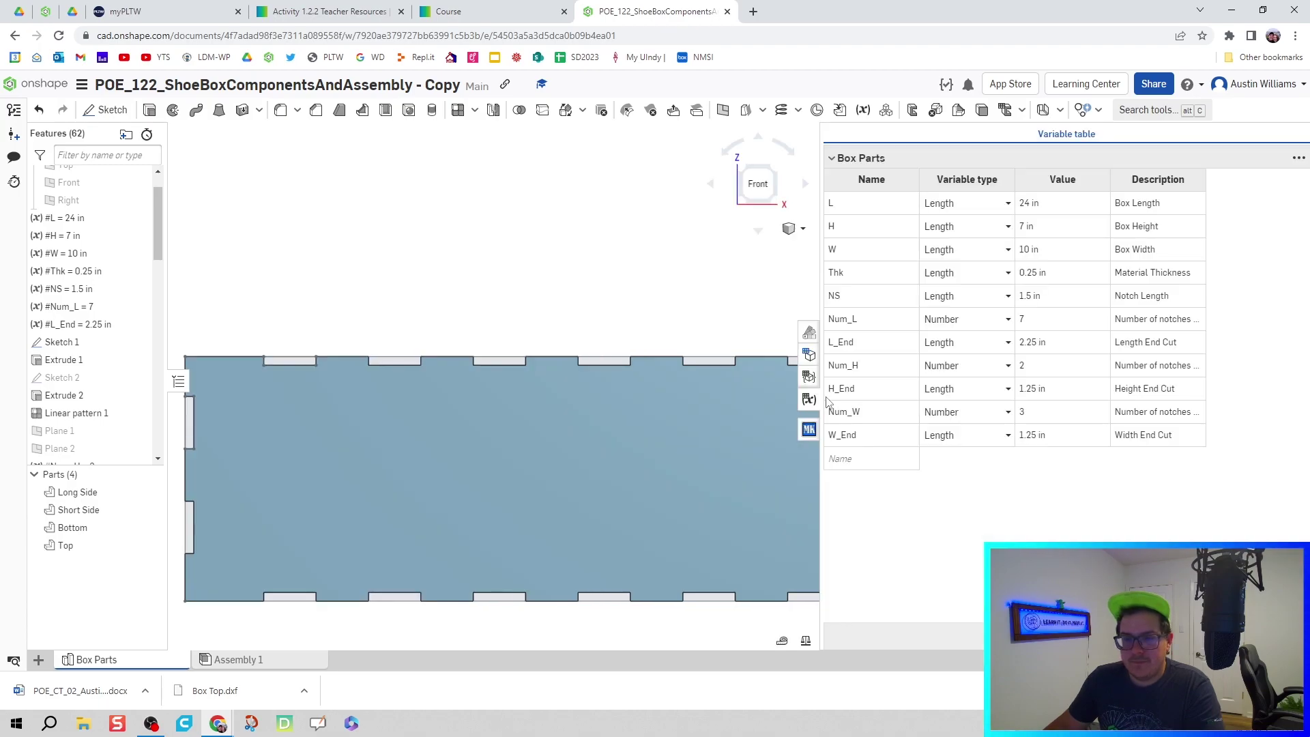
click(879, 394)
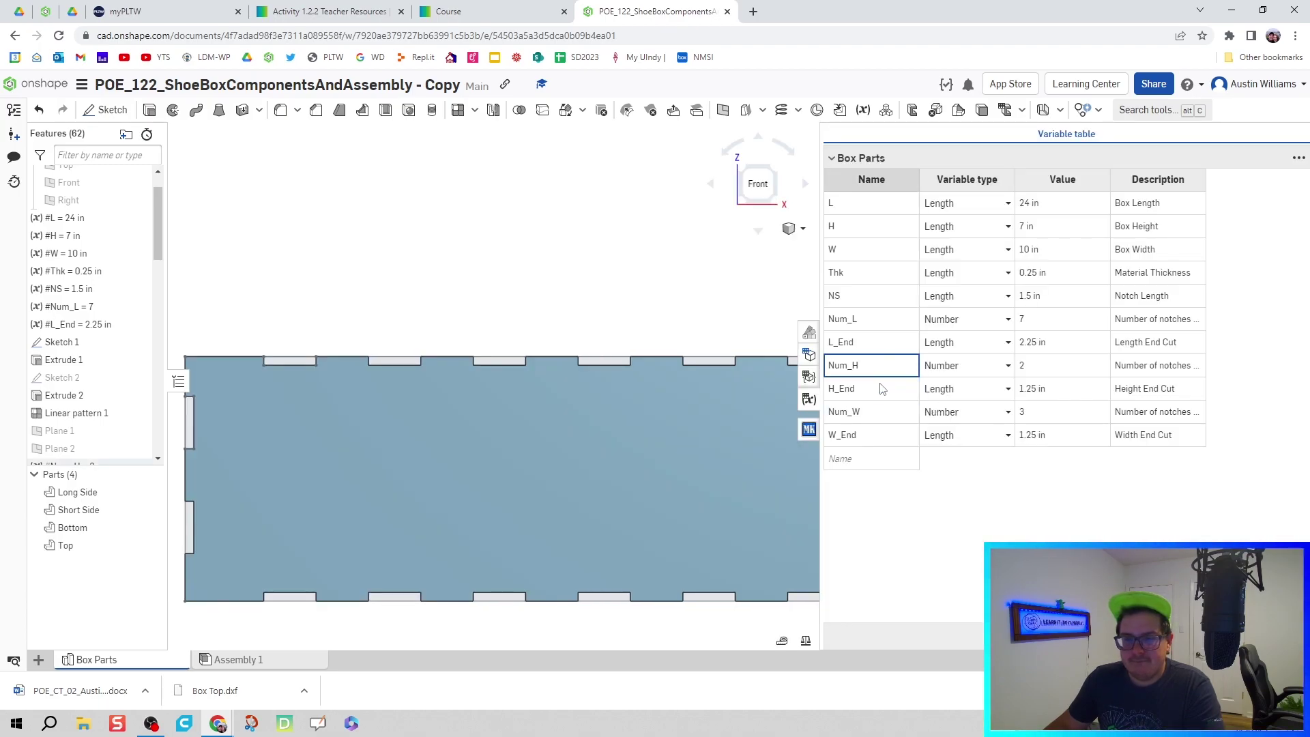
key(Right)
key(Right)
key(Right)
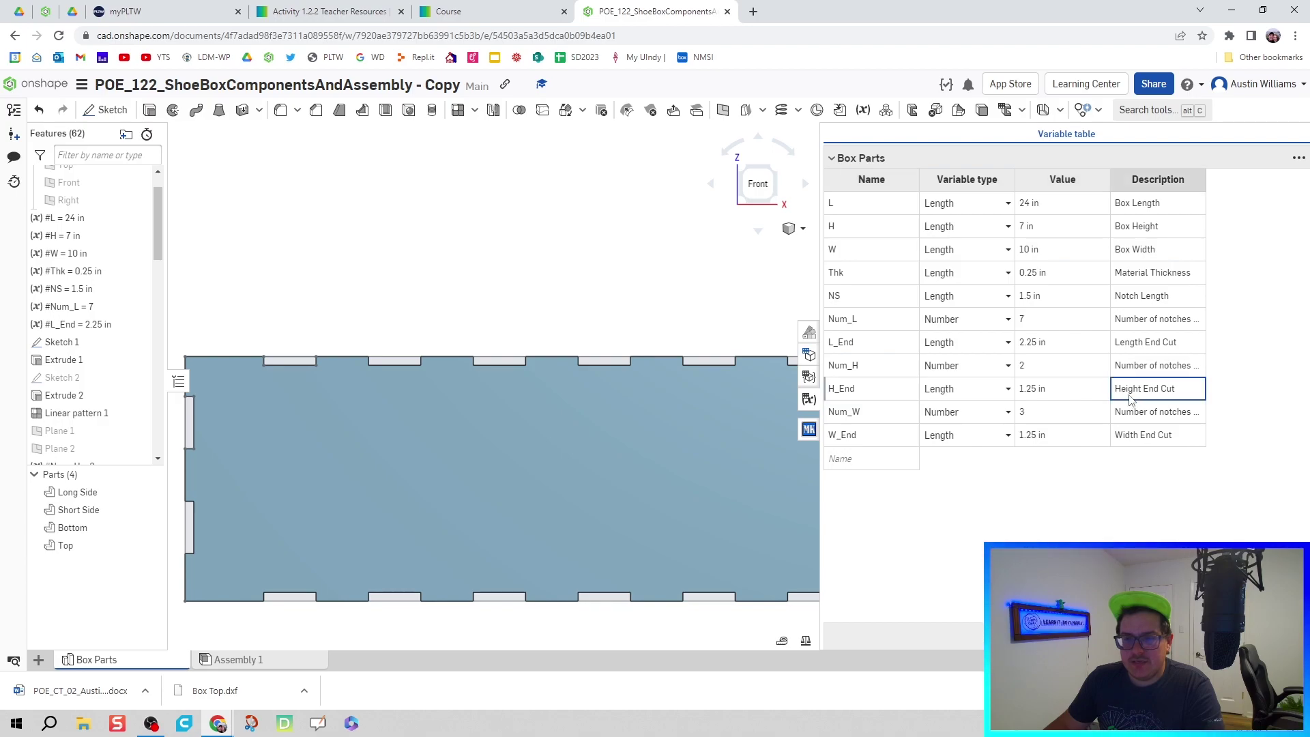
key(Left)
key(Left)
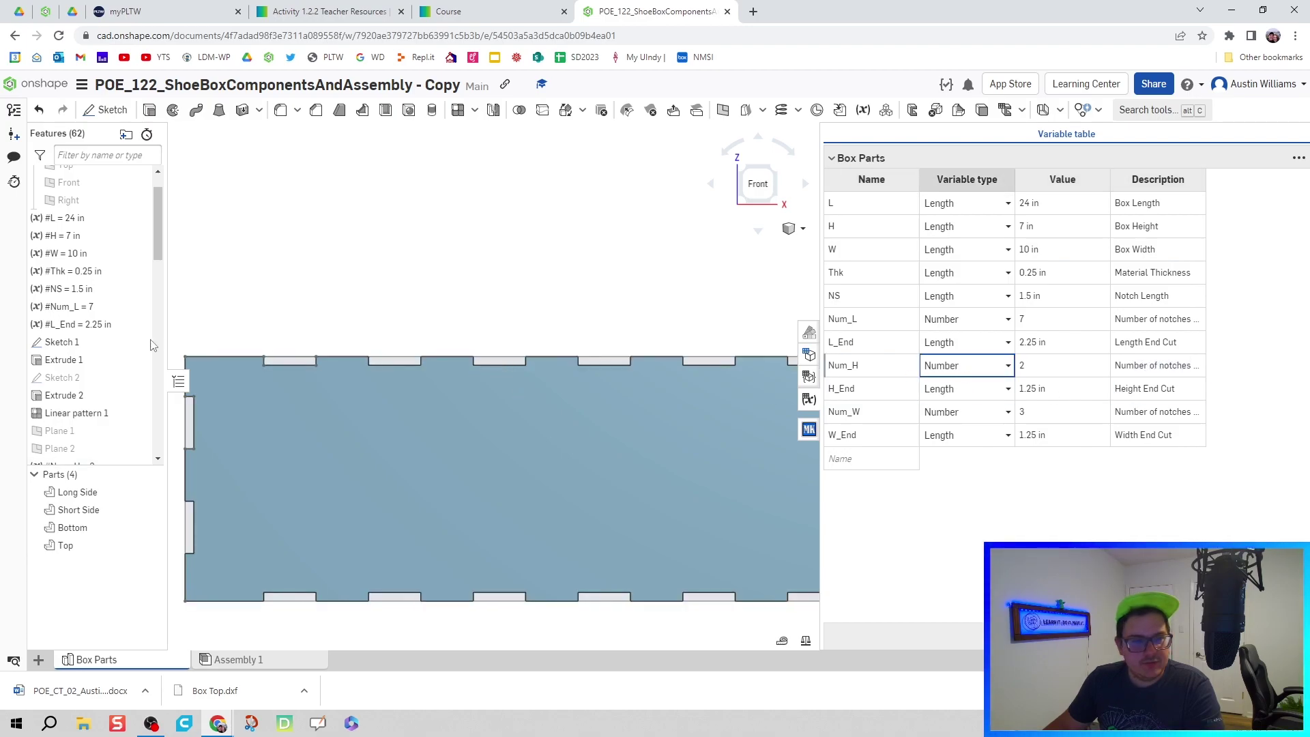
click(61, 344)
Reopen Sketch 1, abandon the 1.139 notch offset edit, and close the sketch
double_click(56, 345)
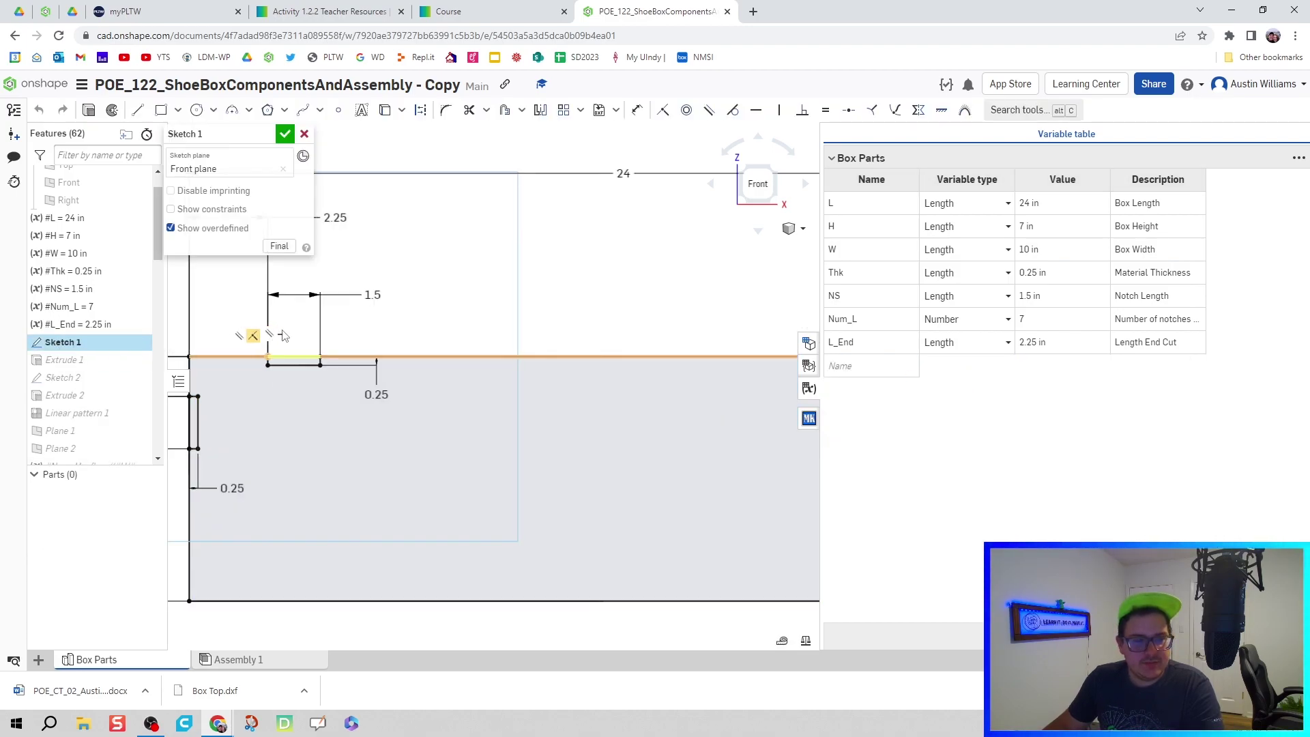
middle_drag(136, 328, 414, 333)
double_click(414, 330)
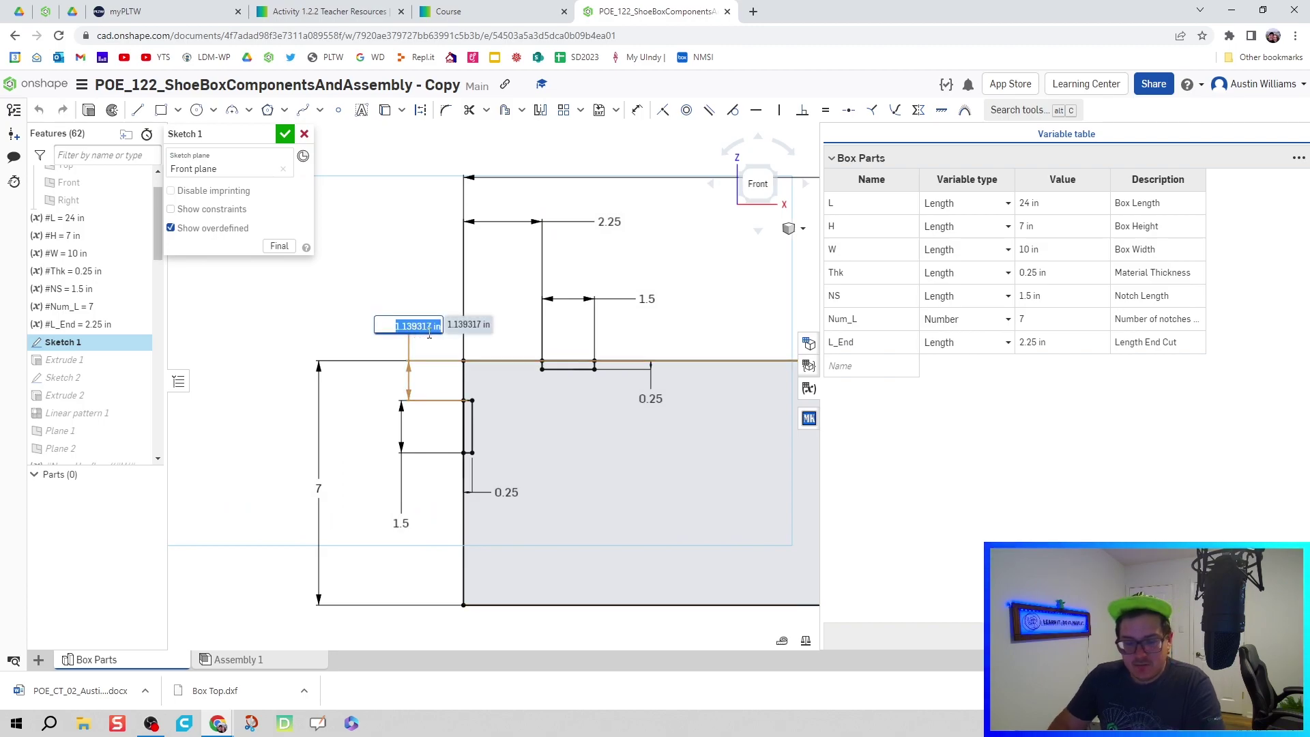
text(#H)
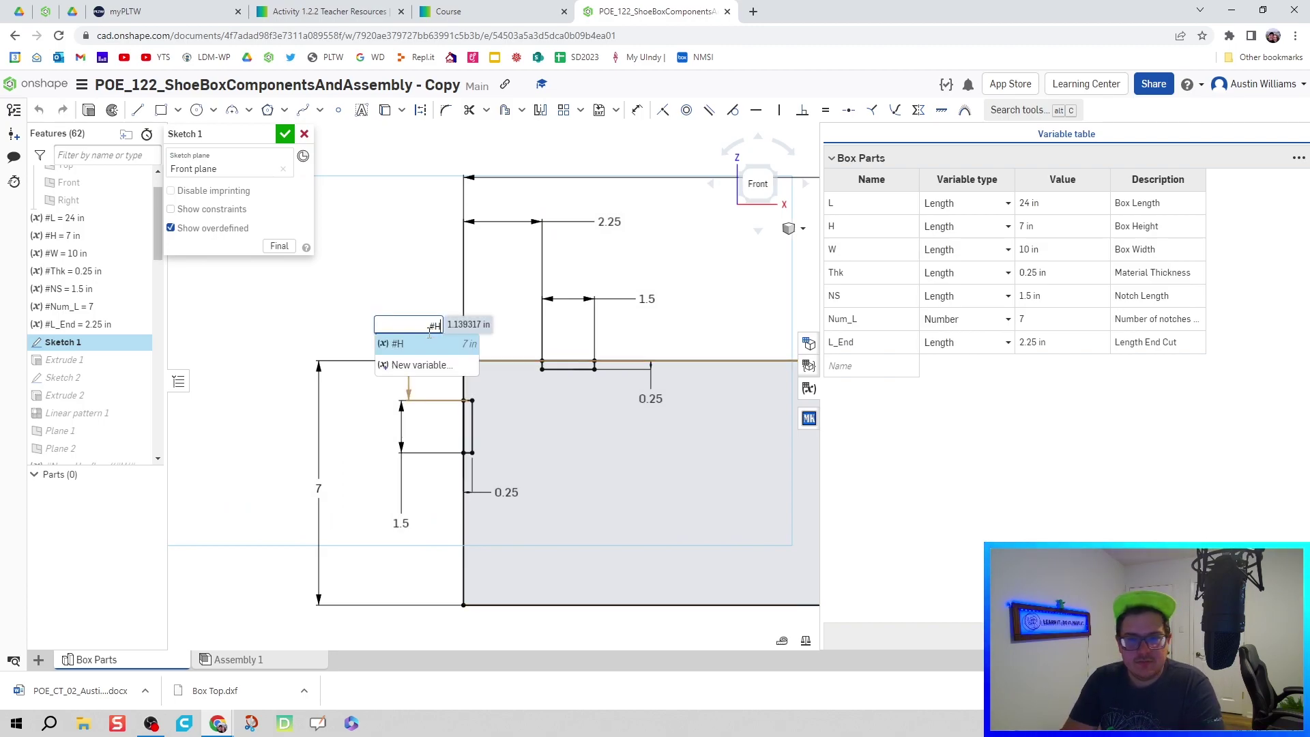
text(/)
key(BackSpace)
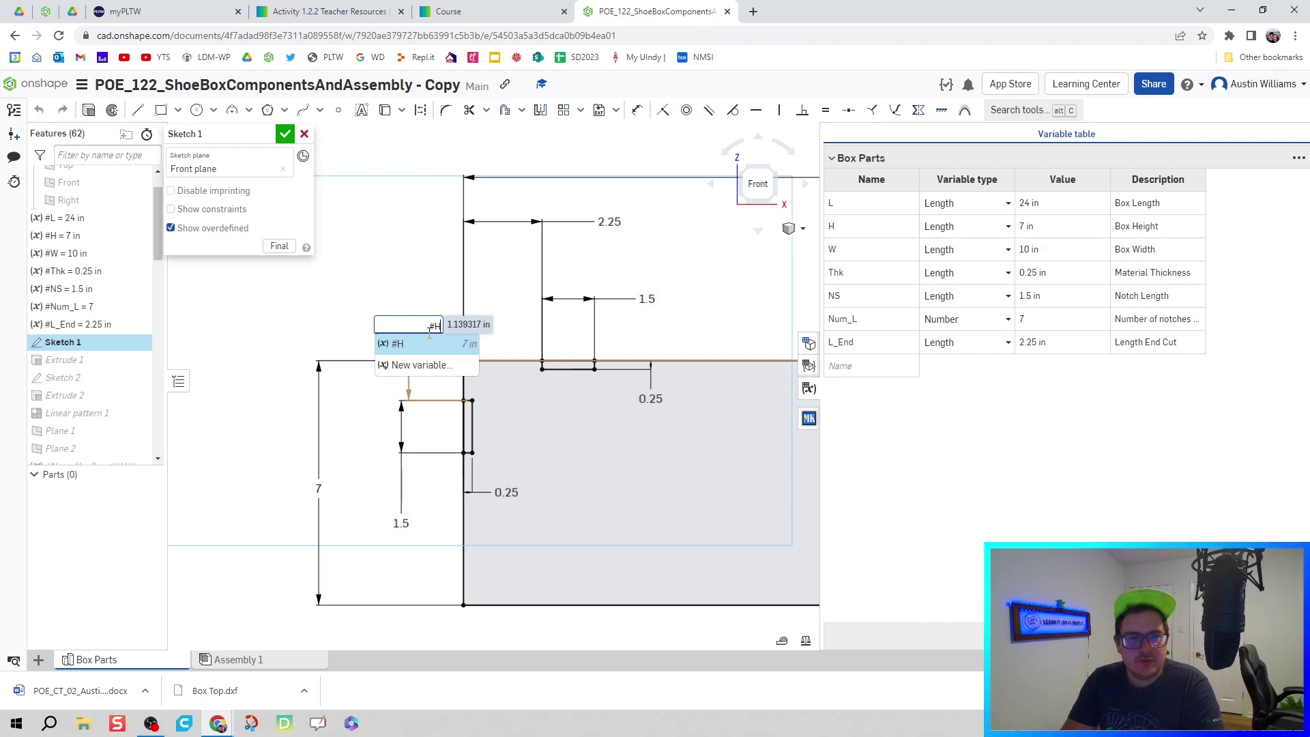
text(/)
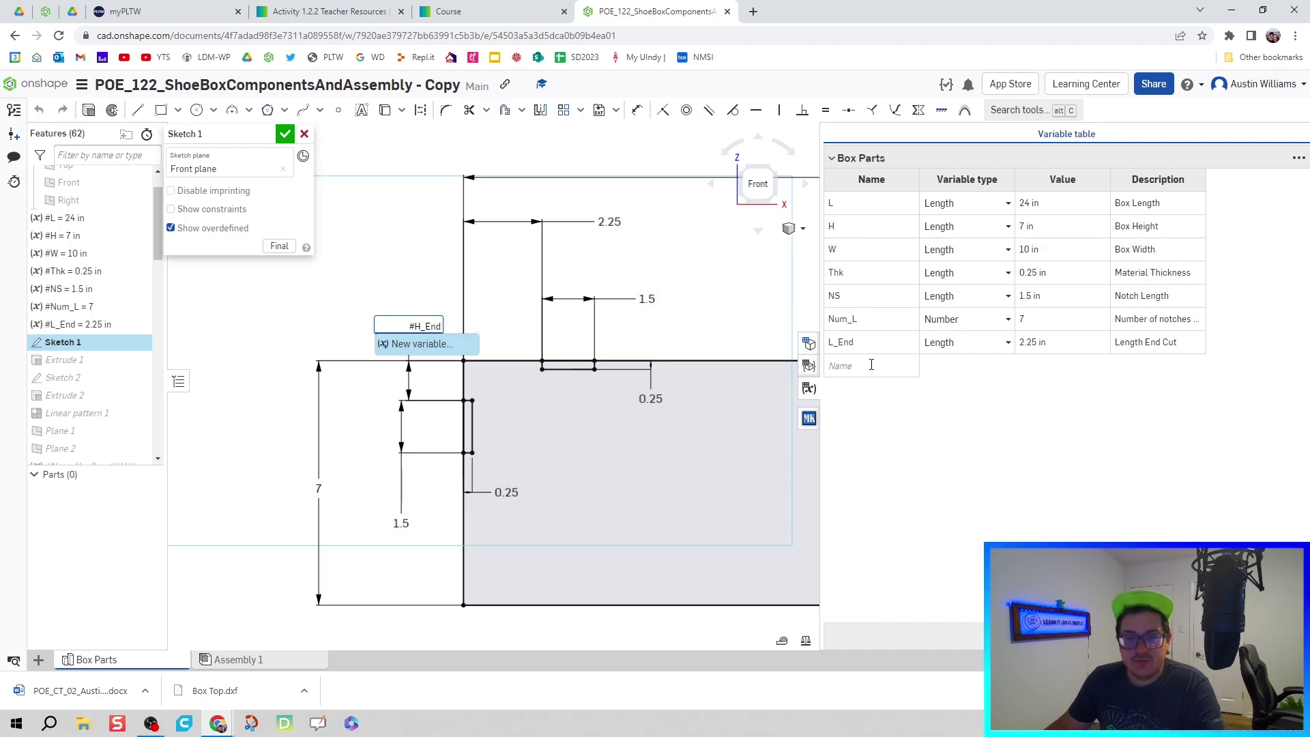
click(403, 343)
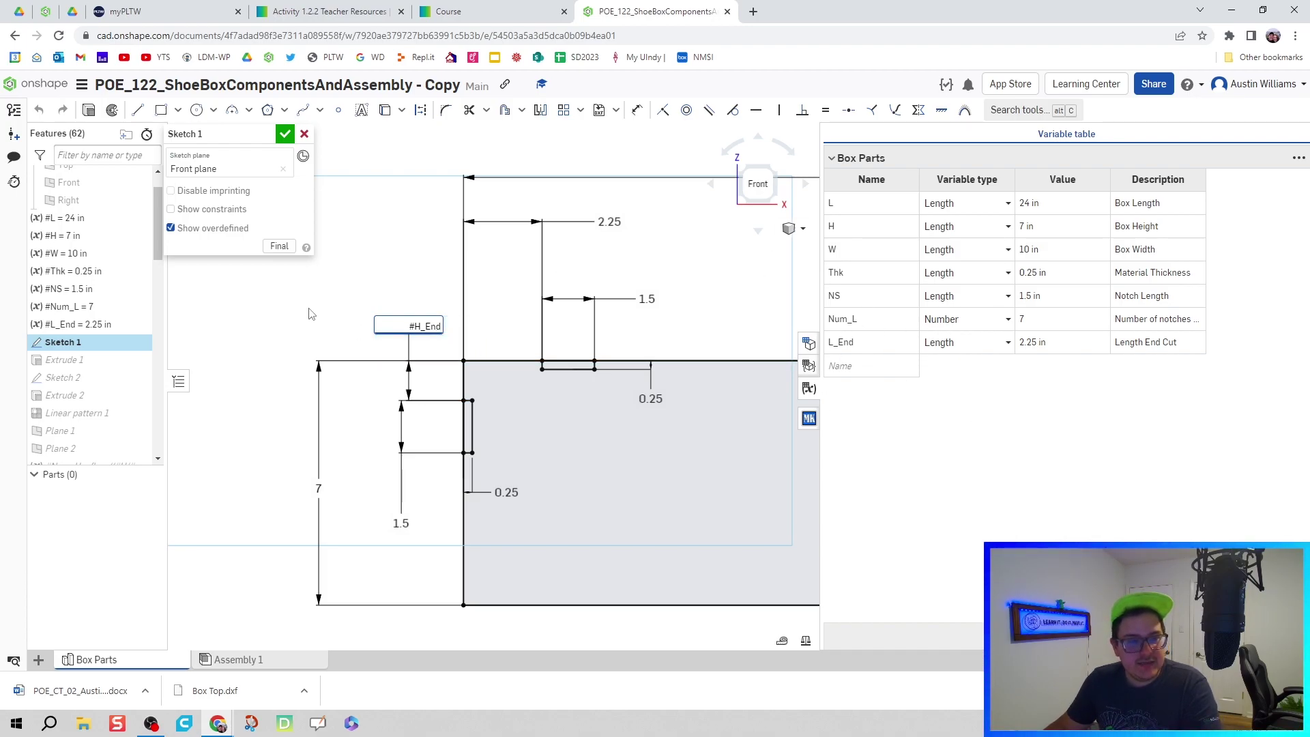
click(304, 132)
Move the Num_H and H_End variables above Sketch 1 in the feature list
scroll(82, 354, down, 2)
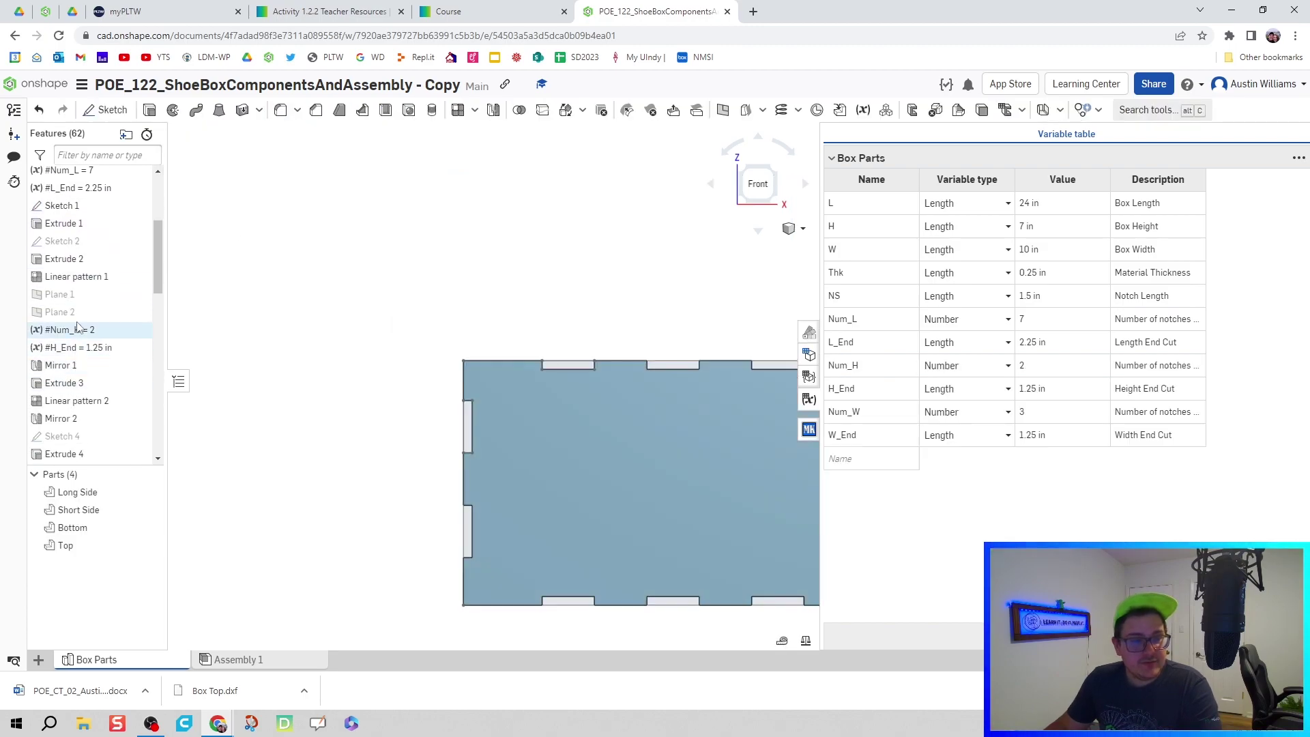
mouse_move(79, 330)
mouse_down()
mouse_move(98, 371)
mouse_move(96, 345)
mouse_move(90, 400)
mouse_move(100, 272)
mouse_up()
shift+click(96, 347)
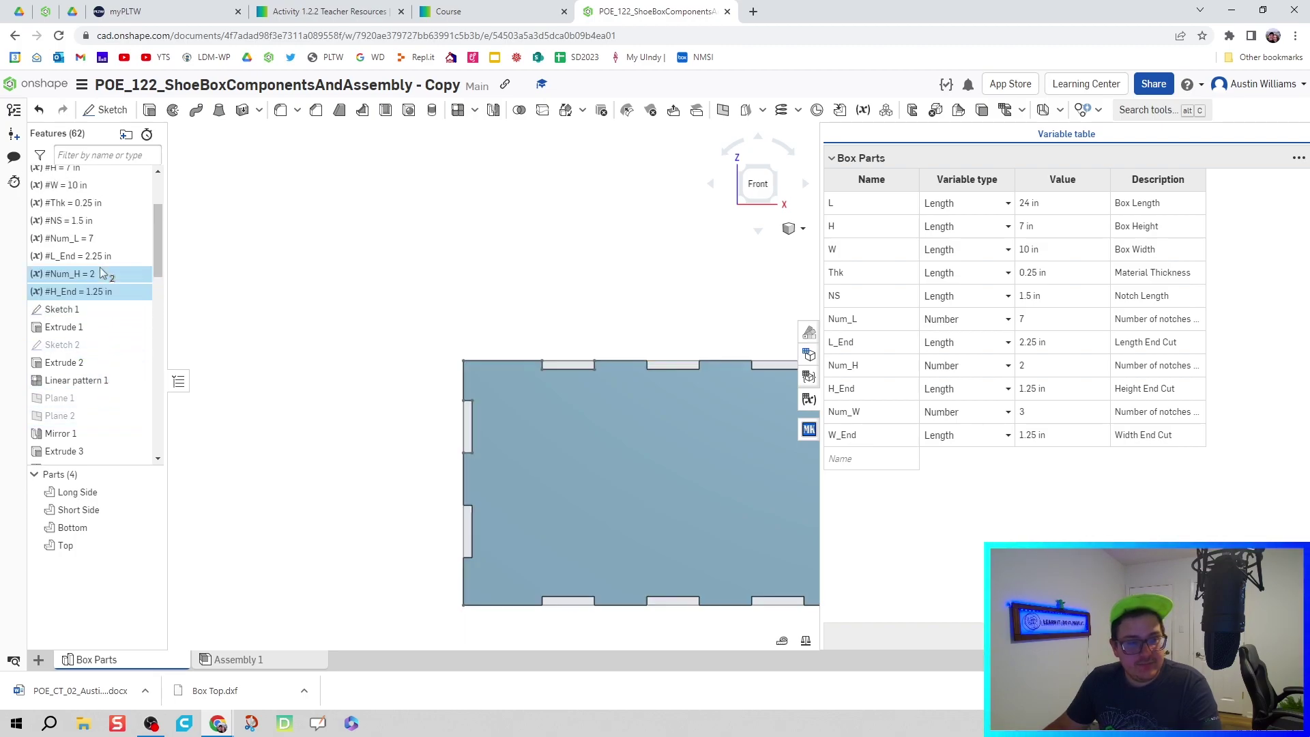
drag(195, 302, 194, 304)
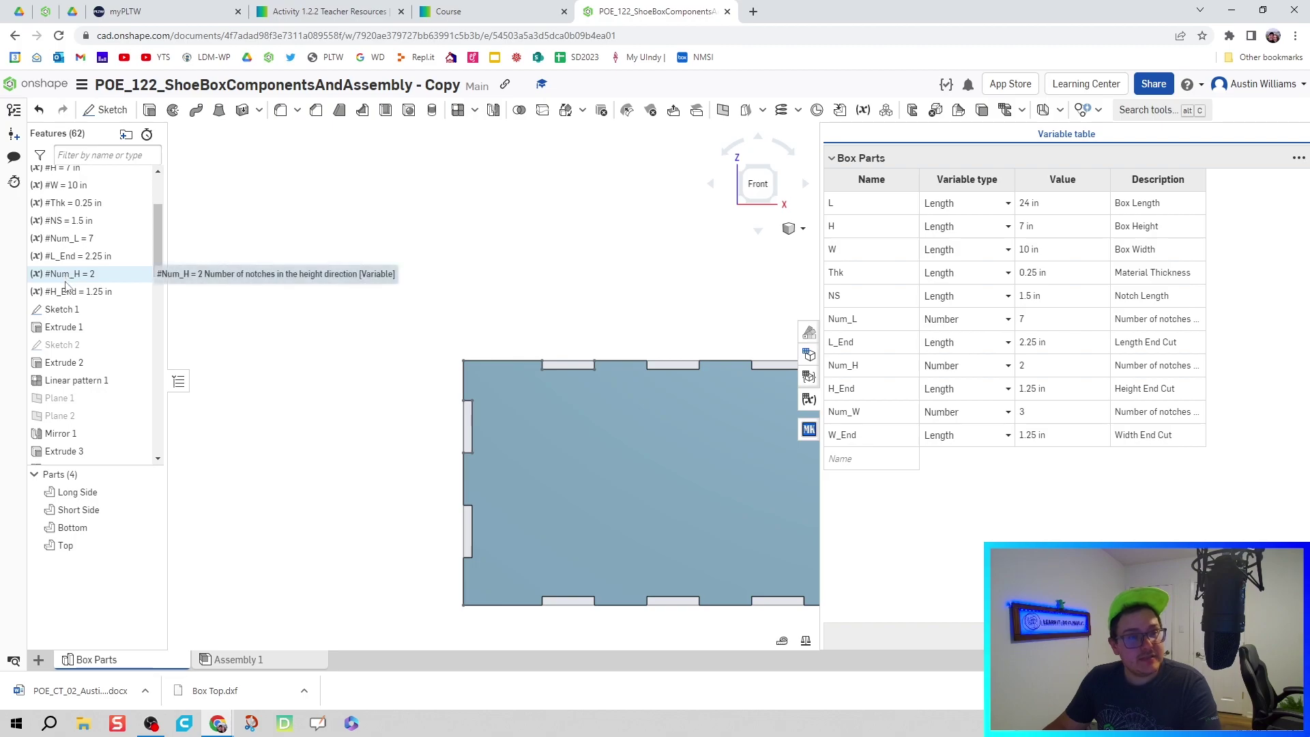
In Sketch 1, link the 1.139 notch offset dimension to the H_End variable
double_click(136, 309)
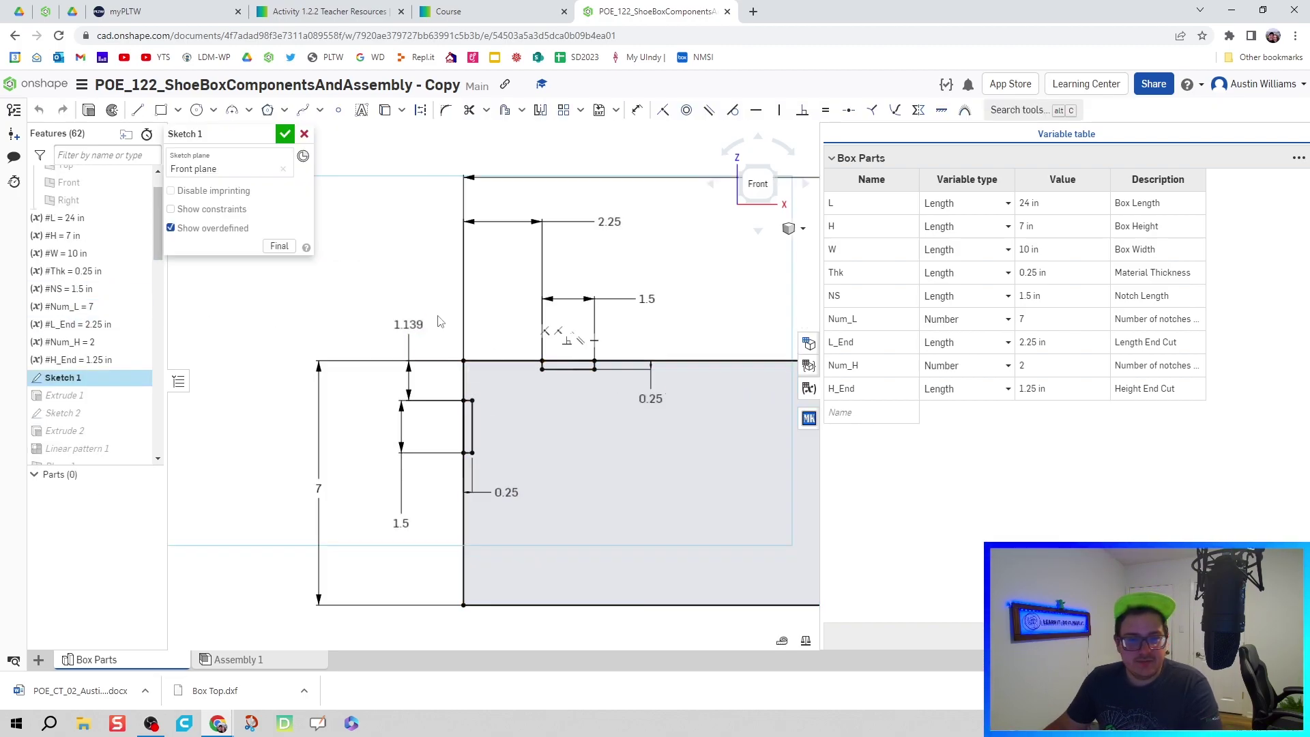
double_click(417, 324)
text(#N)
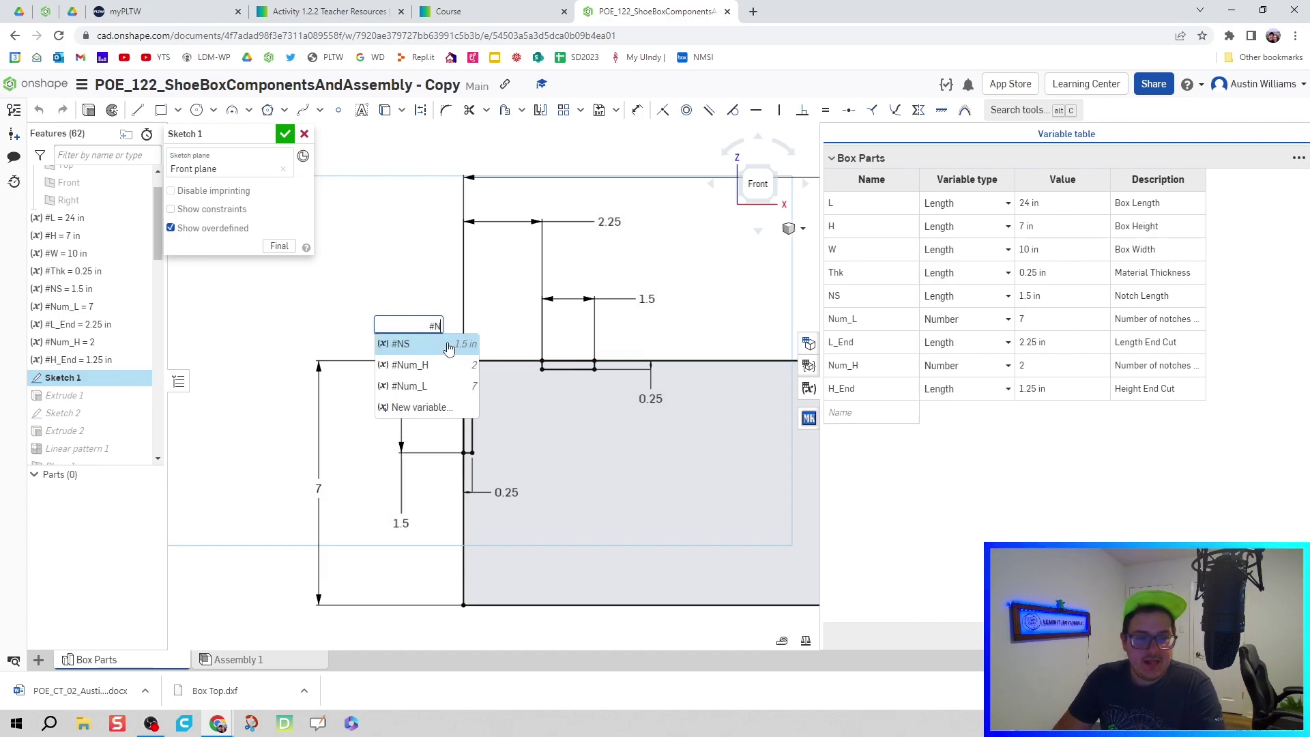
key(Down)
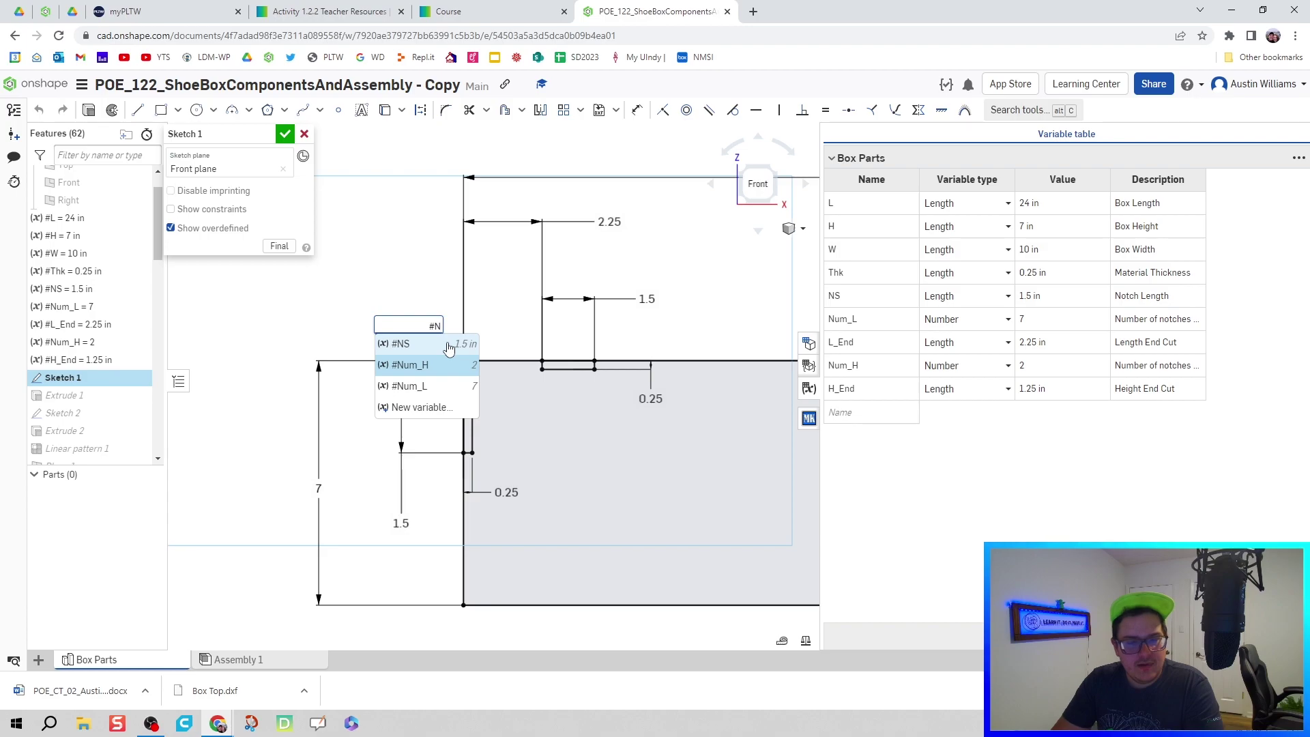
key(Return)
text(#He)
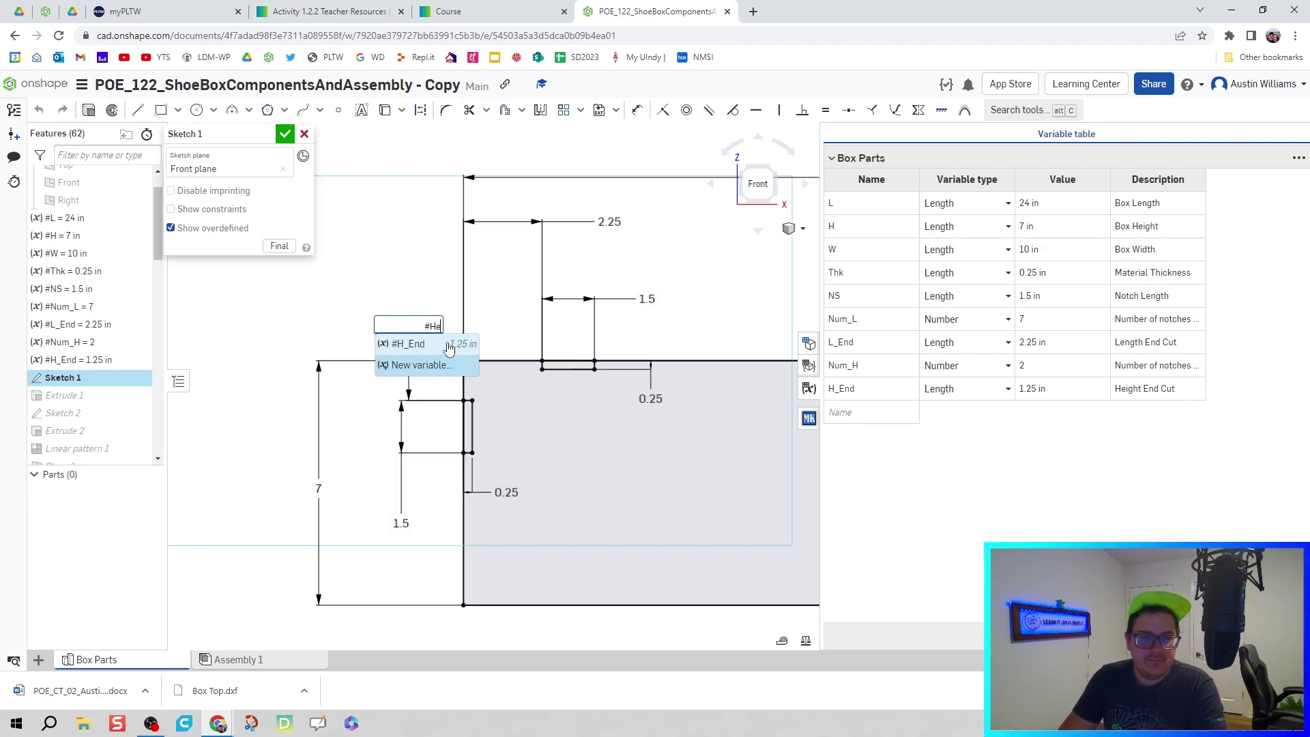
click(449, 344)
key(Return)
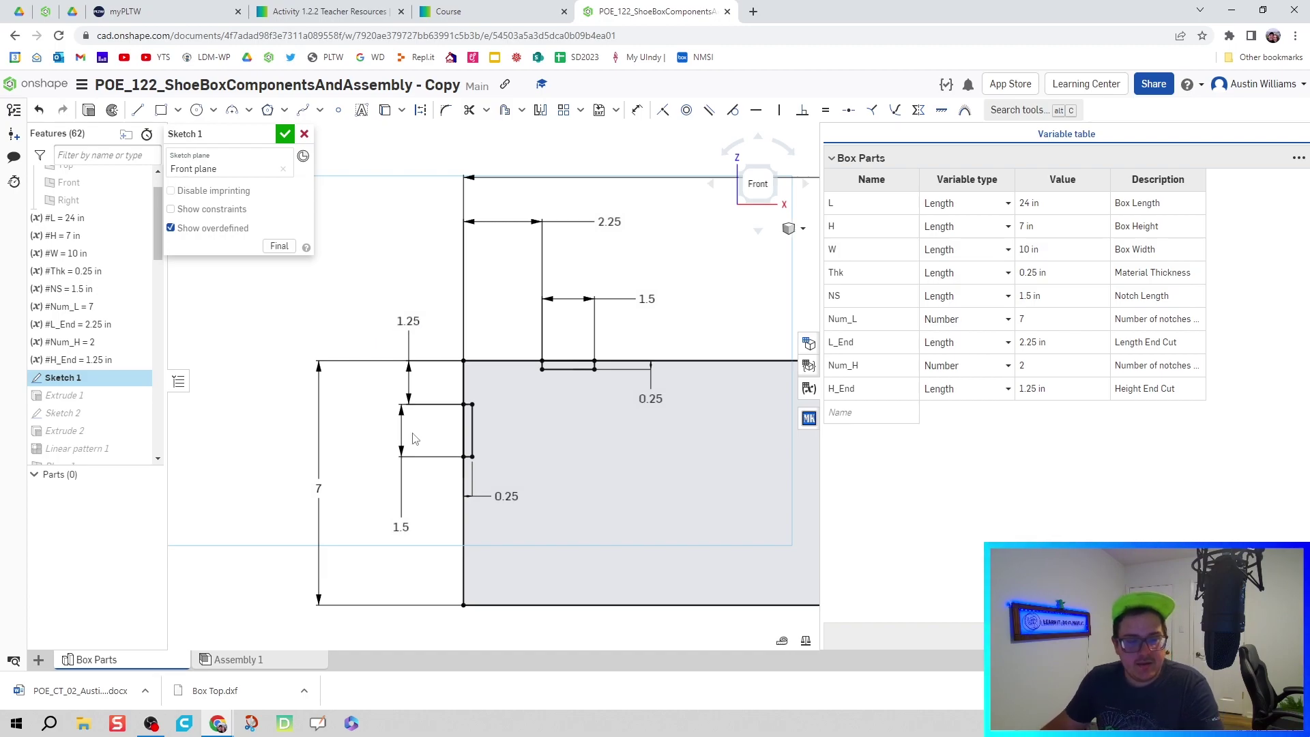
Add notch length and depth dimensions driven by #NS and #Thk
click(401, 527)
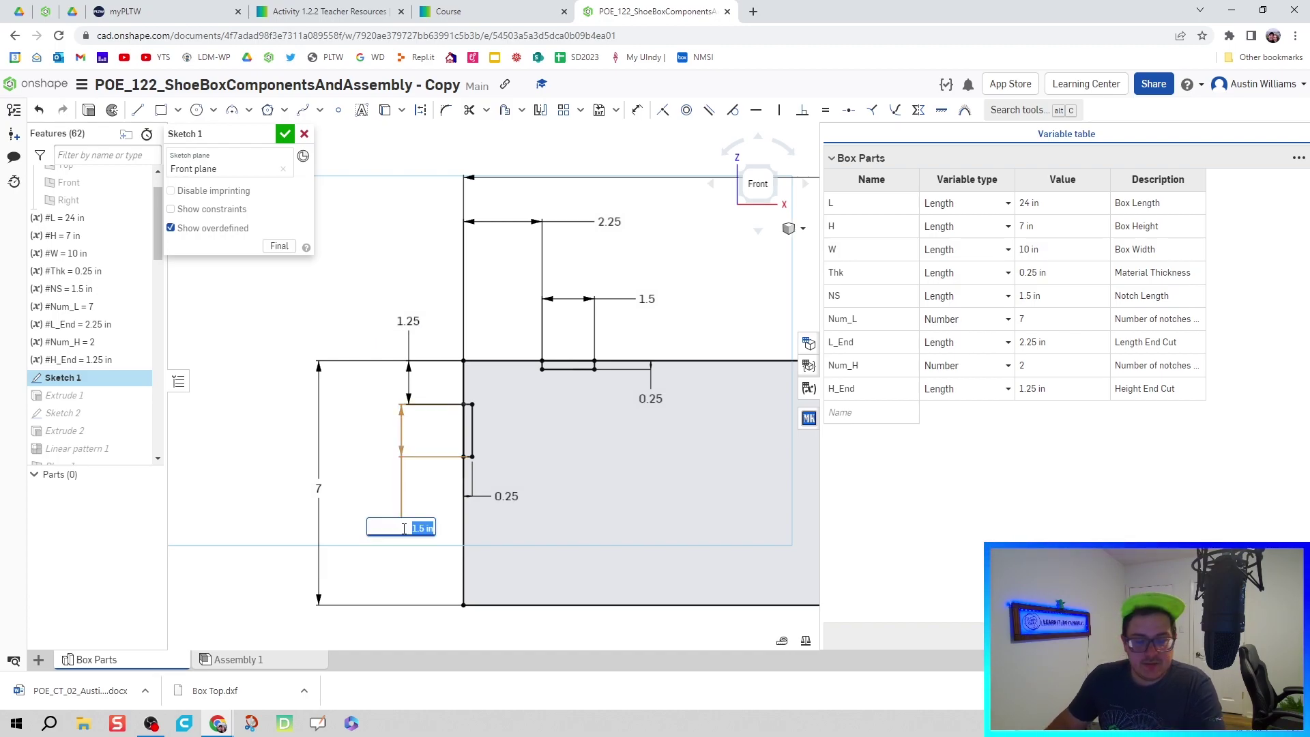
text(#NS)
key(Return)
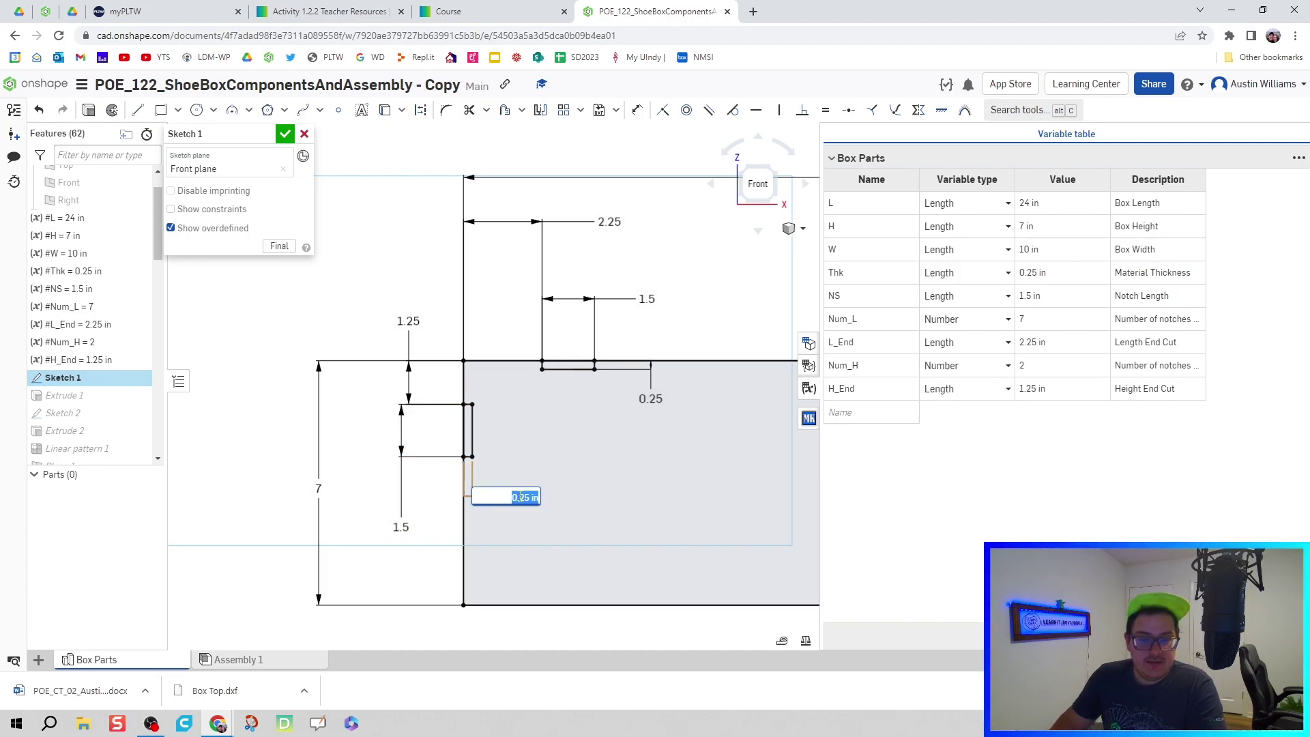
click(520, 496)
text(#Th)
key(Return)
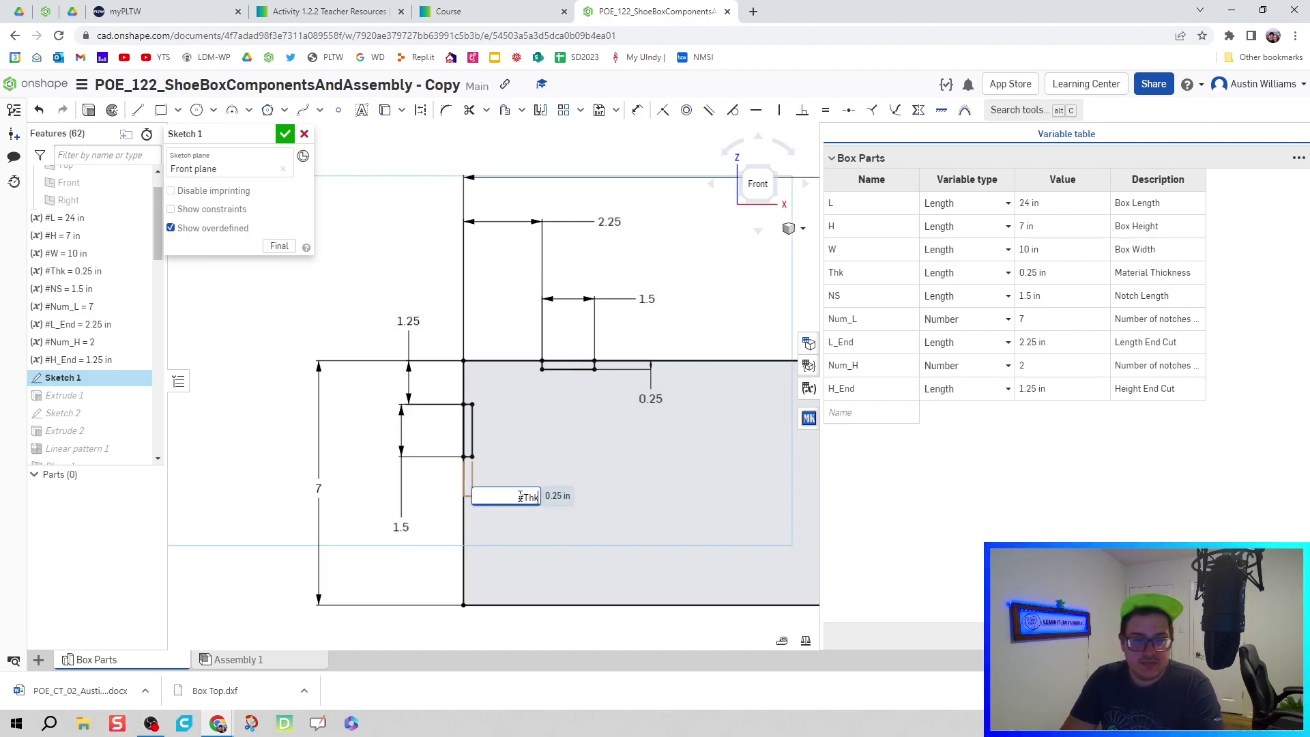
key(Return)
Drive the 7 in height dimension with #H and close the sketch
double_click(319, 489)
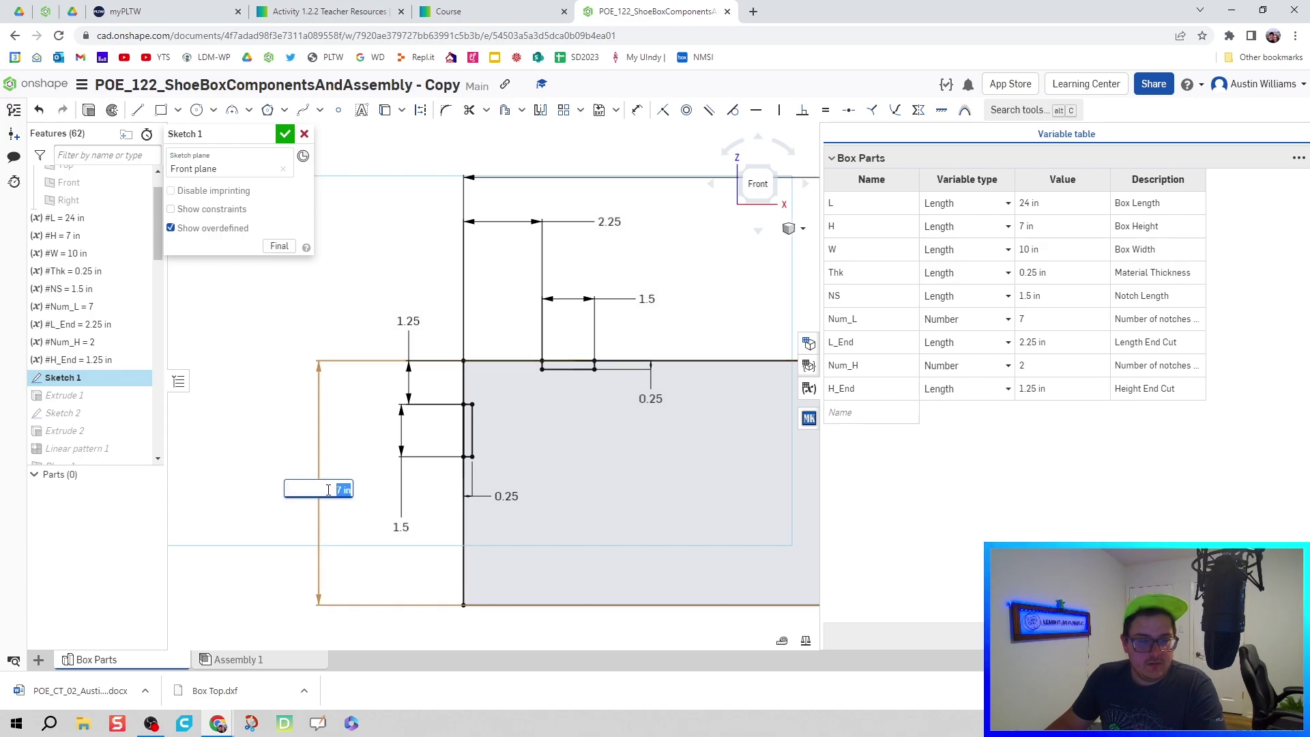
text(#H)
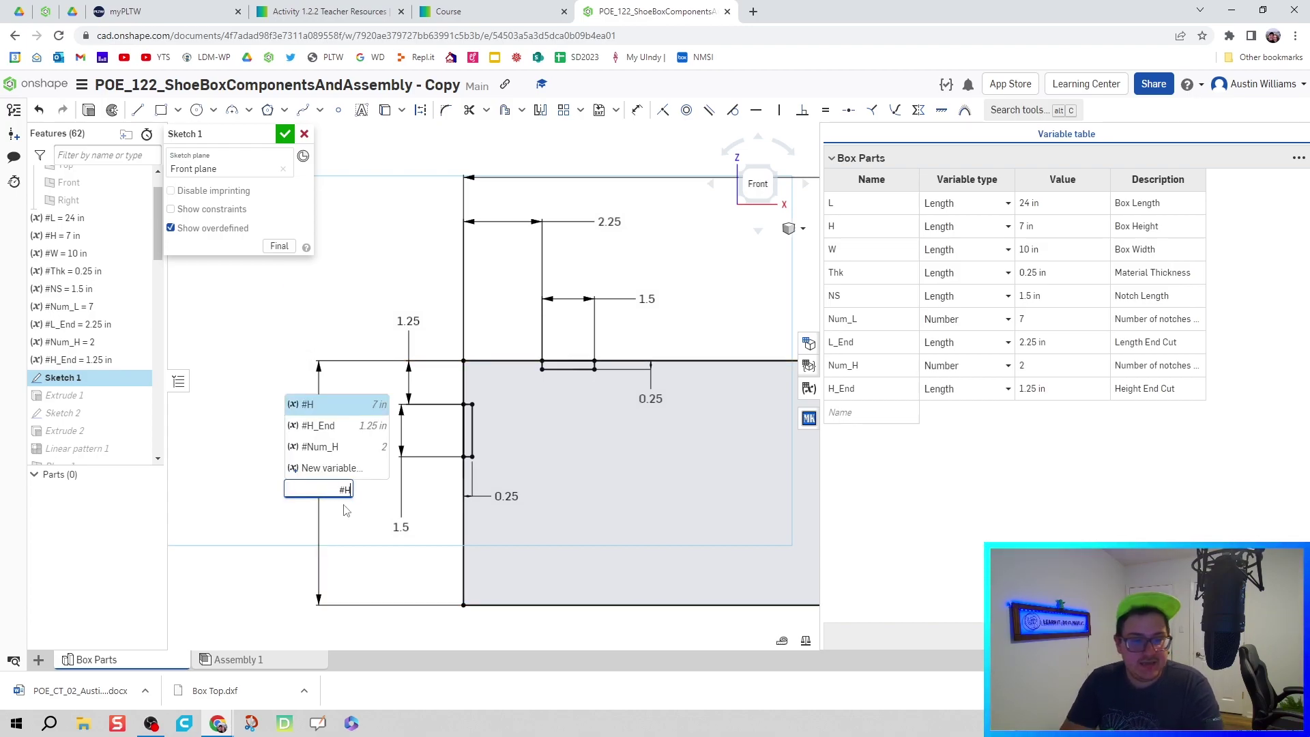
key(Return)
scroll(368, 491, down, 5)
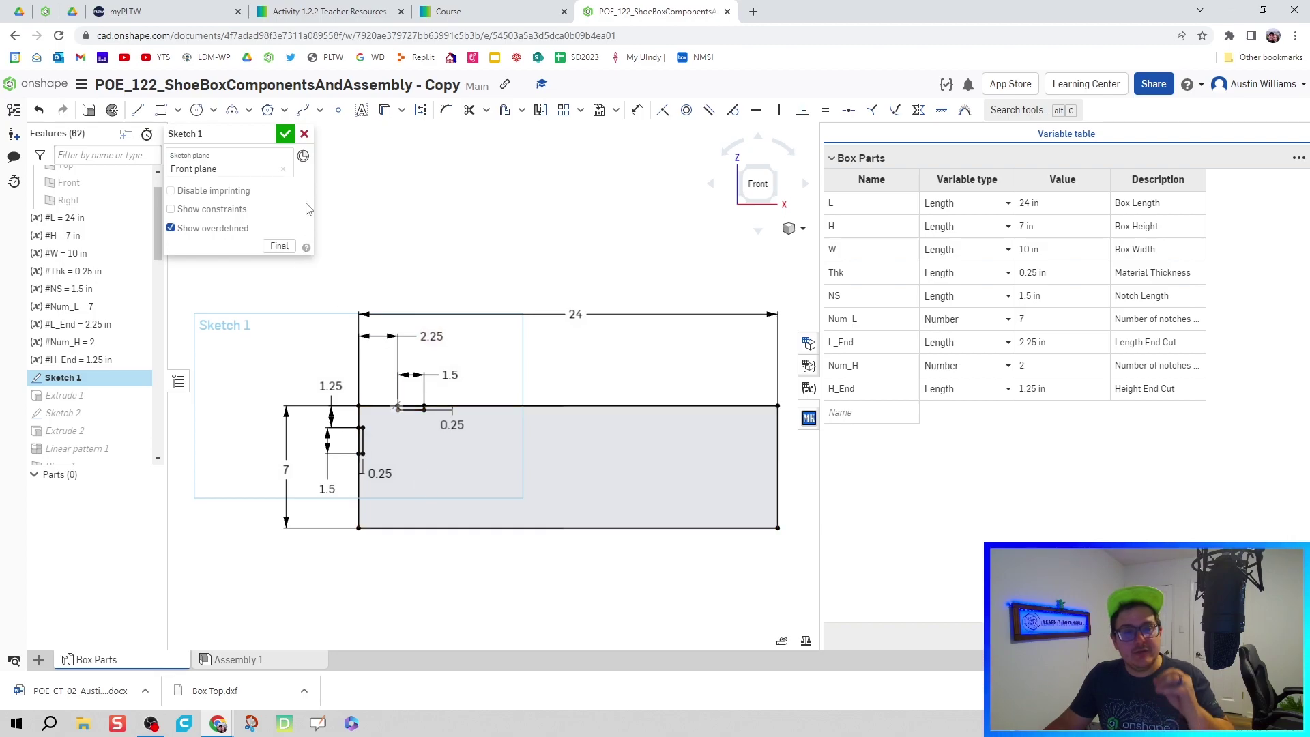
click(288, 139)
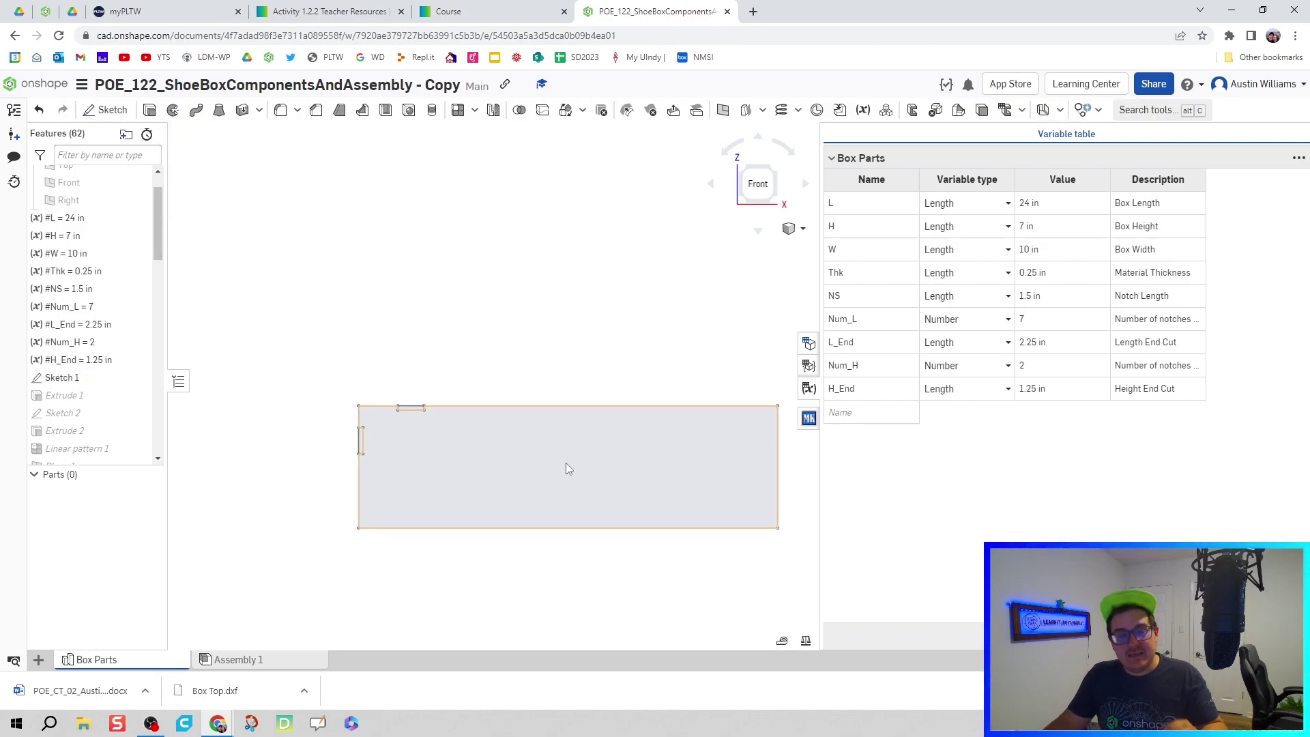
Close the variable table and switch to Assembly 1
middle_drag(539, 492, 439, 457)
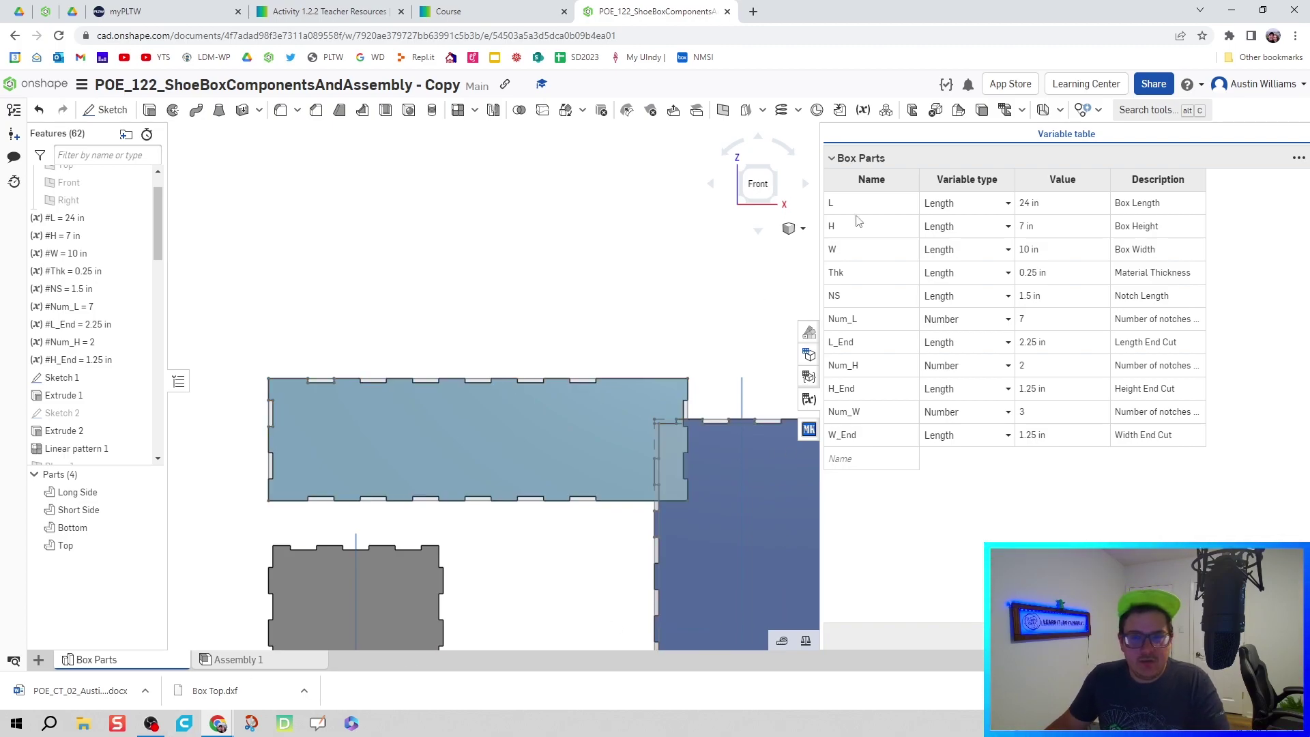
click(809, 403)
scroll(785, 382, down, 3)
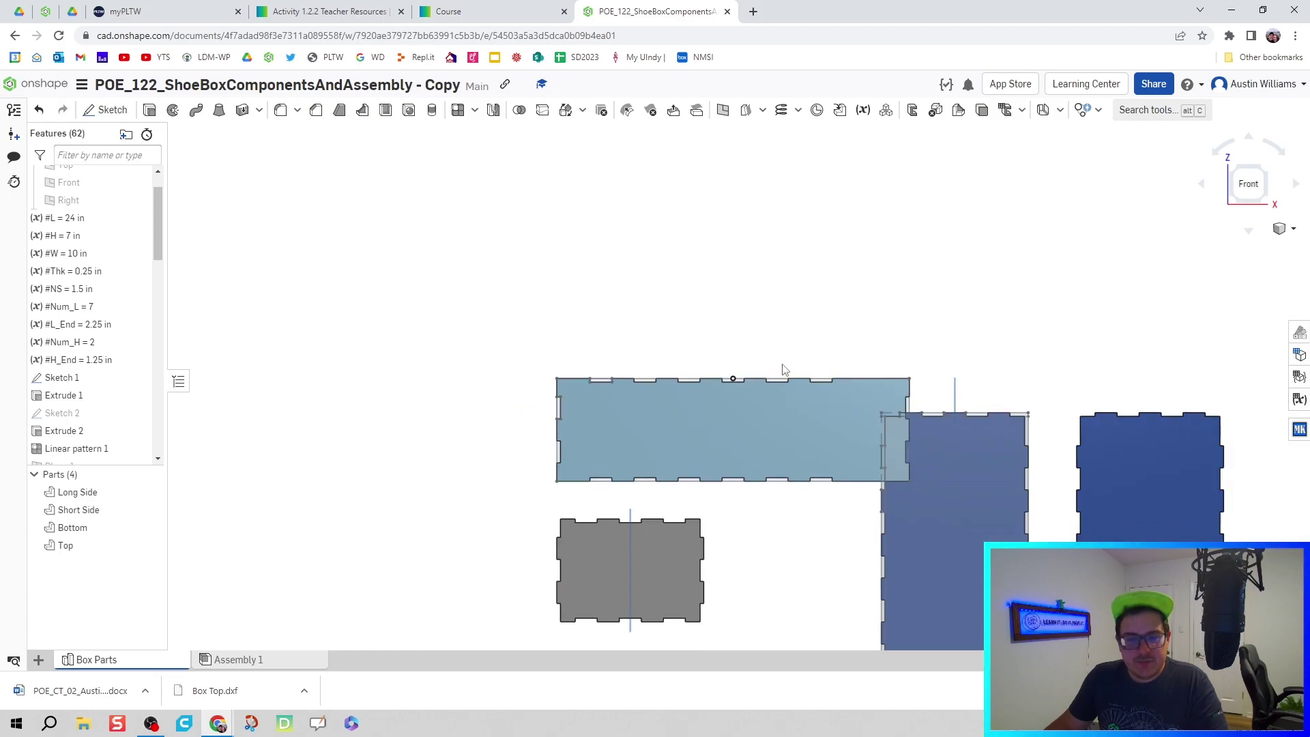
click(238, 660)
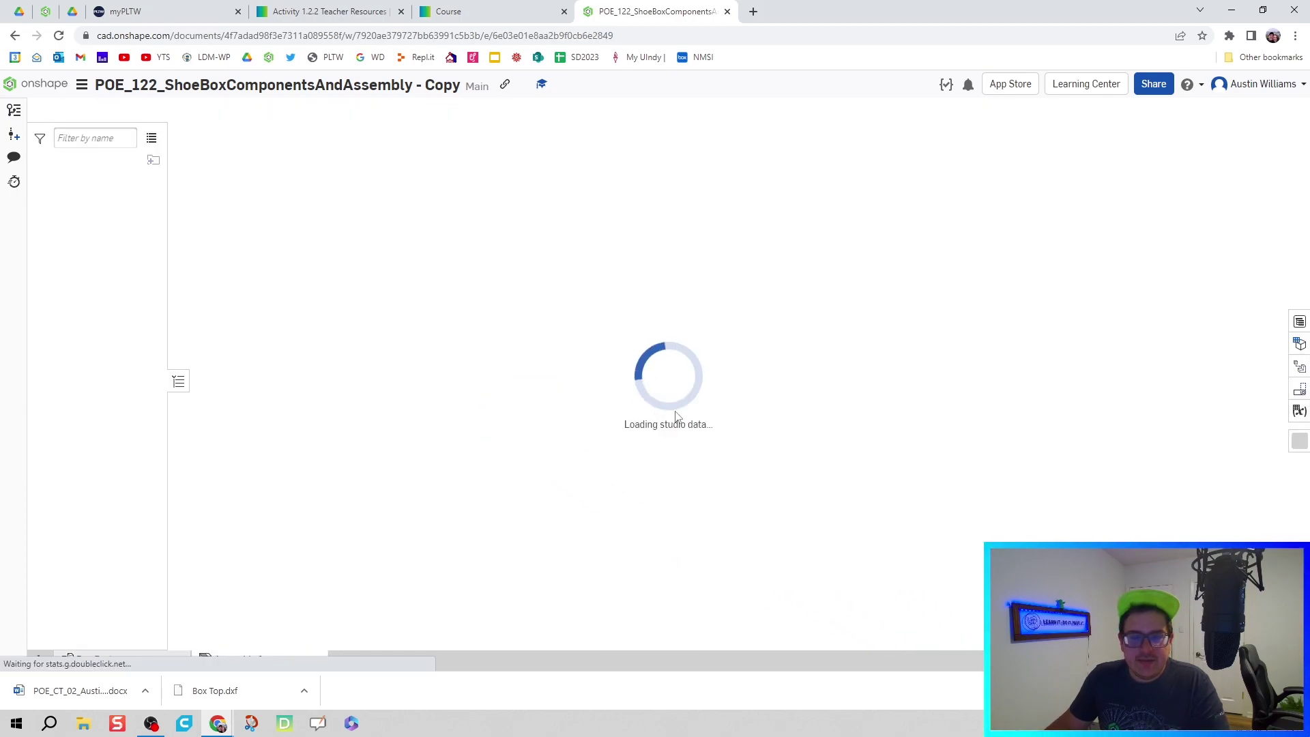
Lift the Top lid off the box and orbit to inspect the joints
scroll(710, 429, up, 5)
scroll(640, 398, down, 2)
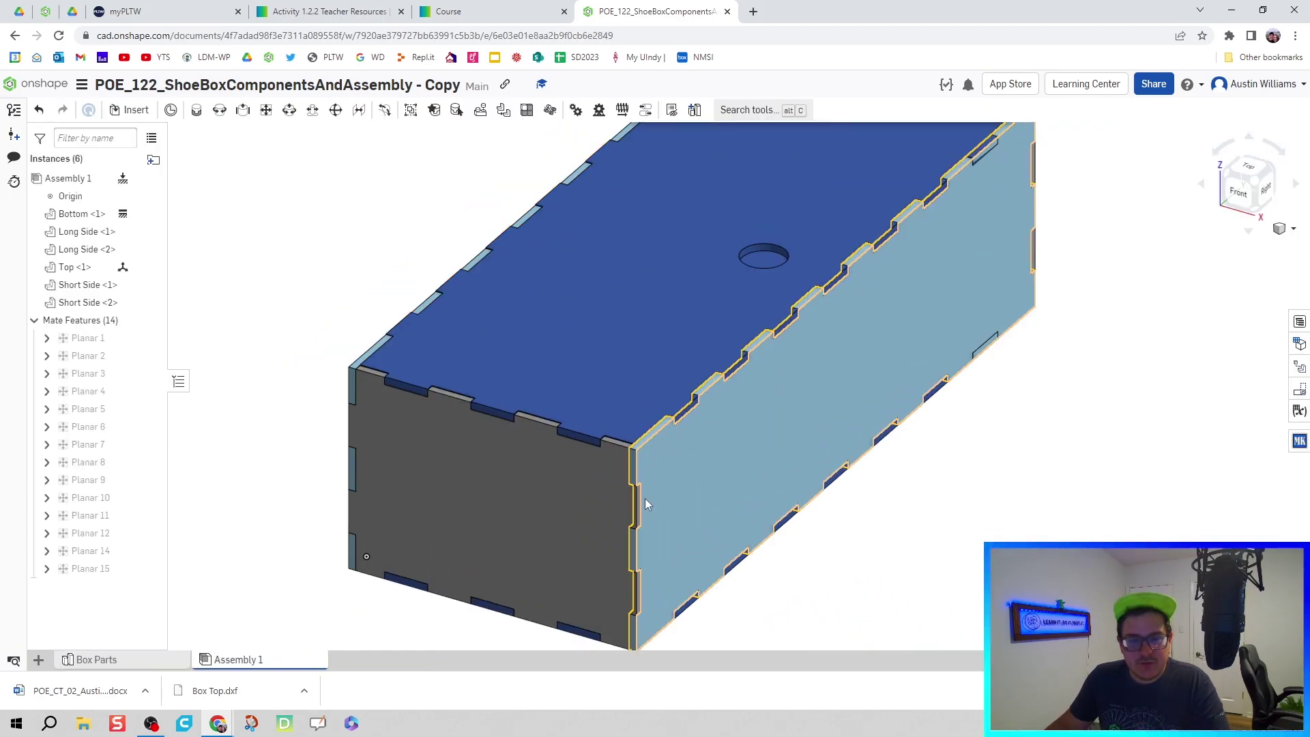
drag(613, 327, 611, 308)
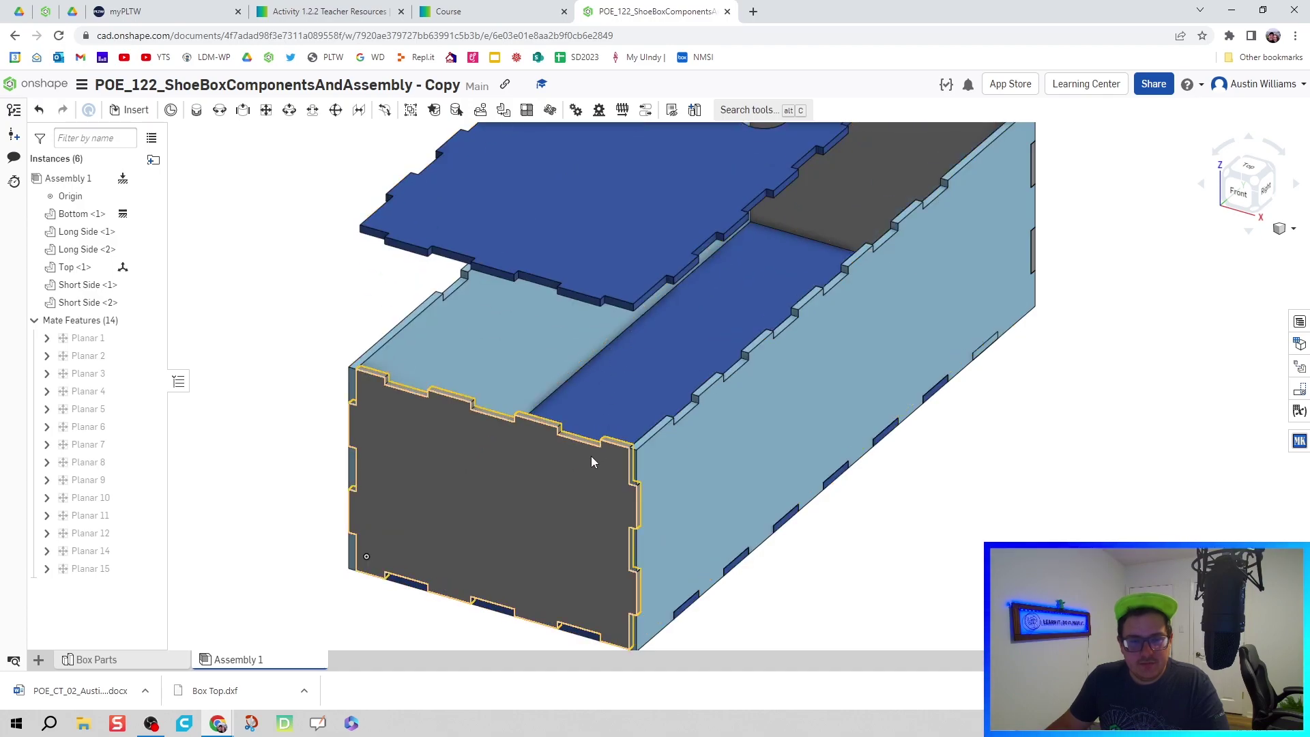
right_drag(861, 502, 898, 453)
scroll(841, 453, up, 3)
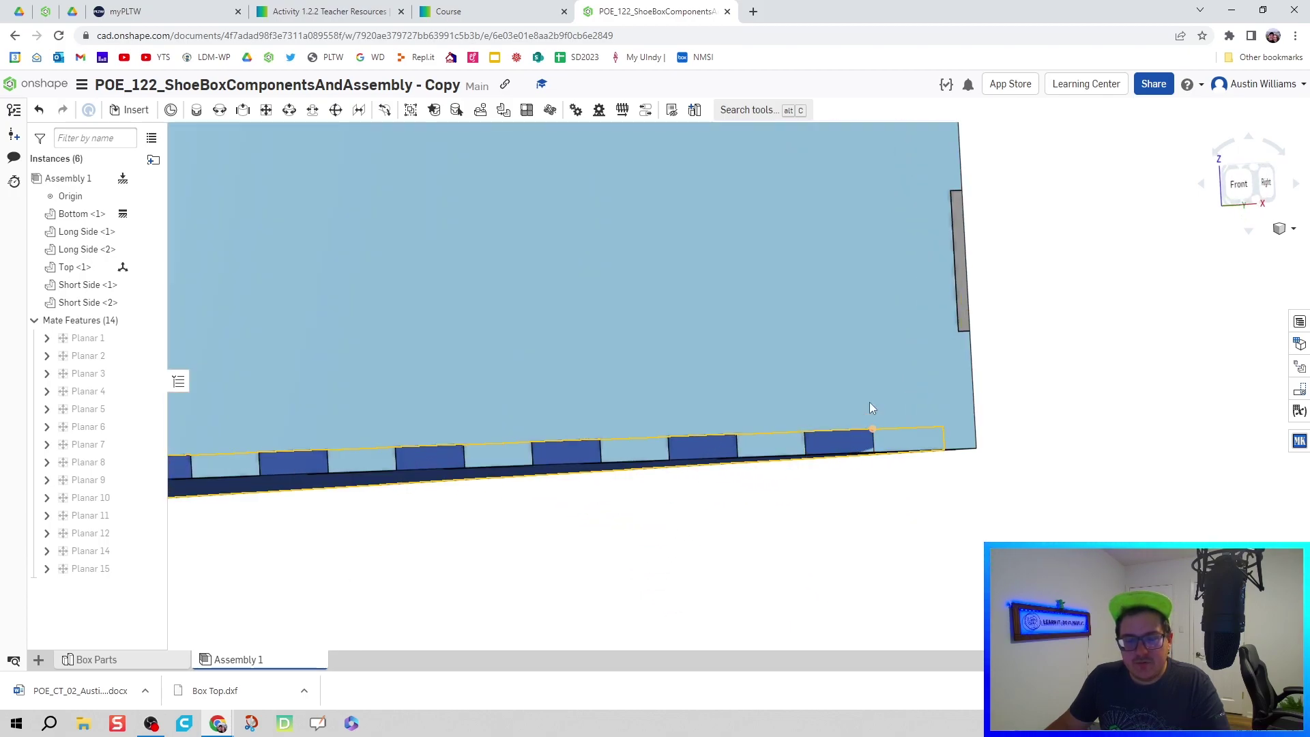
scroll(802, 450, down, 2)
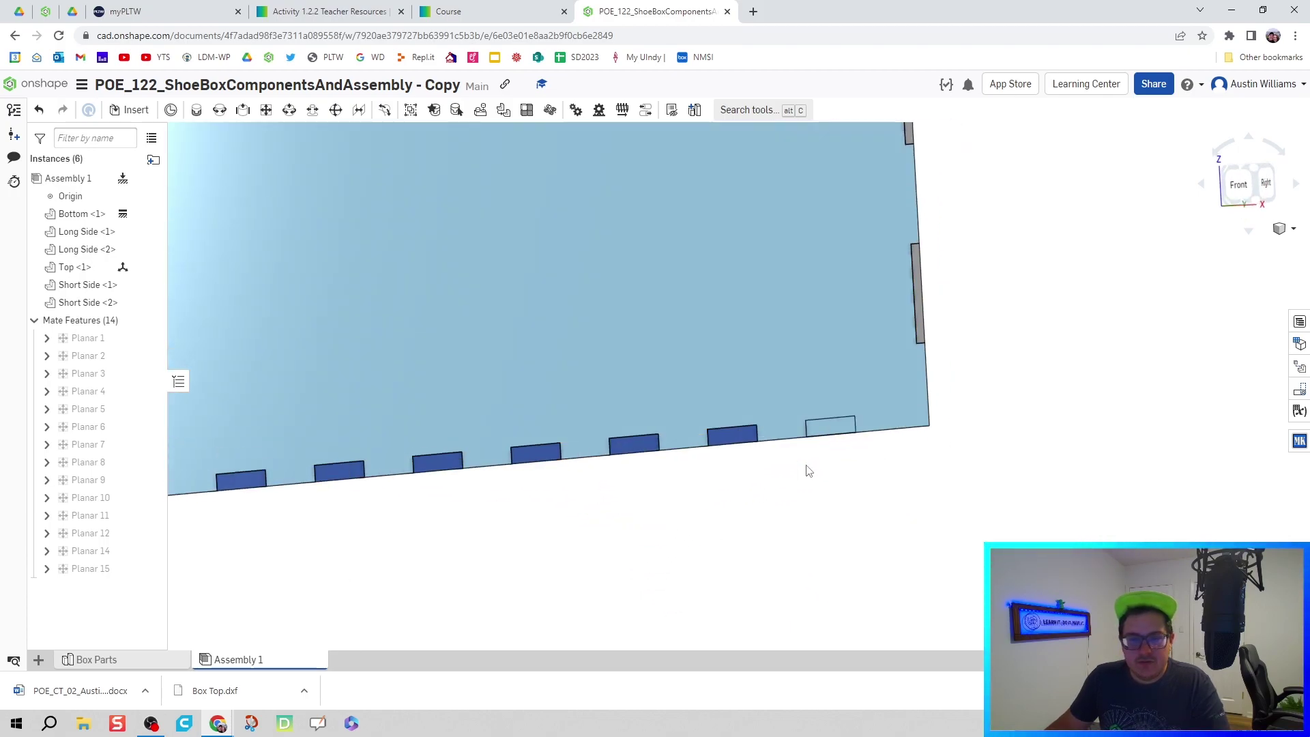
click(146, 660)
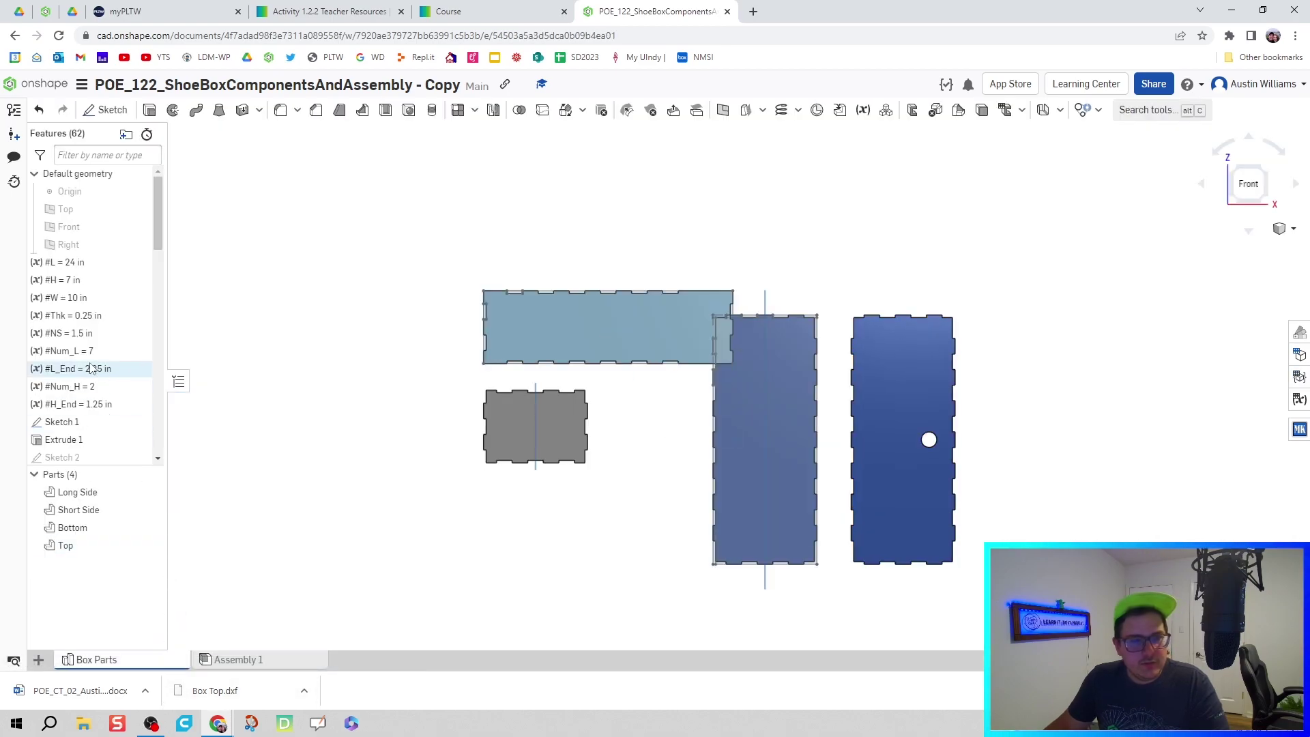
Replace Linear pattern 1's fixed instance count of 6 with the #Num_L variable
click(77, 424)
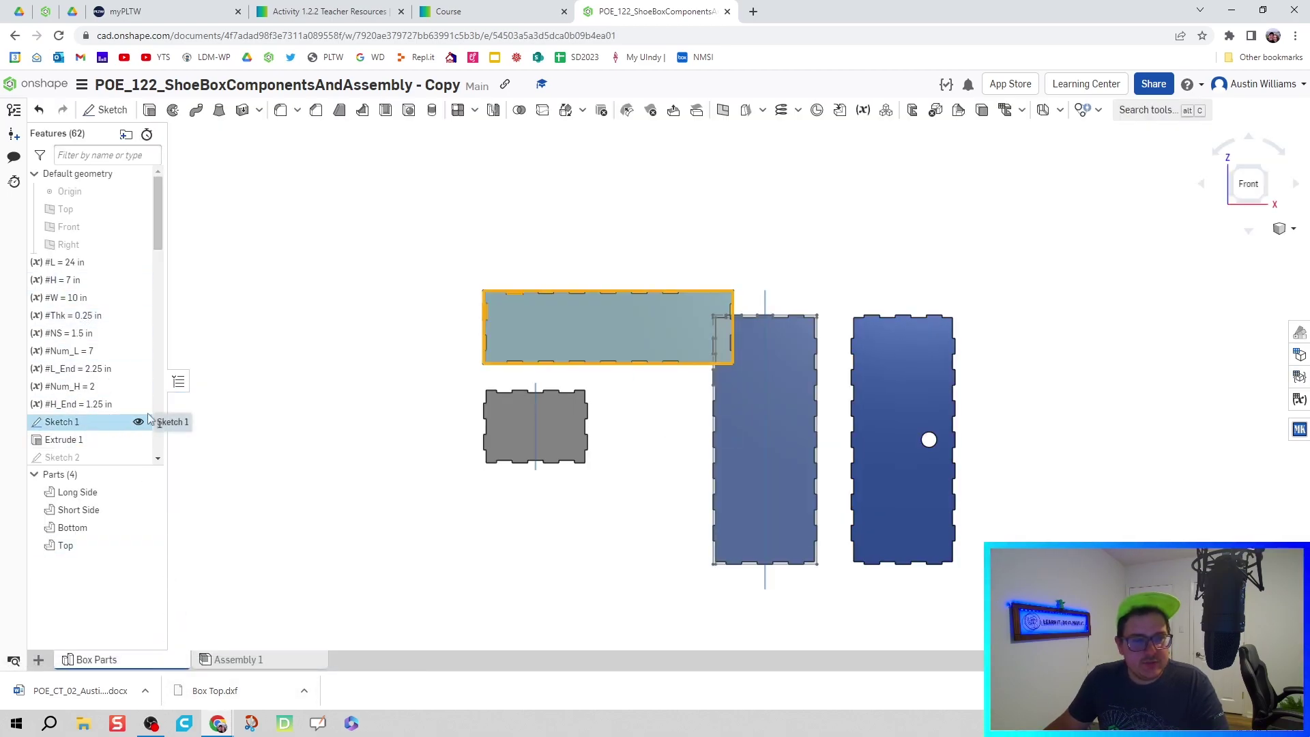
scroll(203, 408, down, 2)
scroll(93, 437, down, 1)
scroll(94, 438, down, 1)
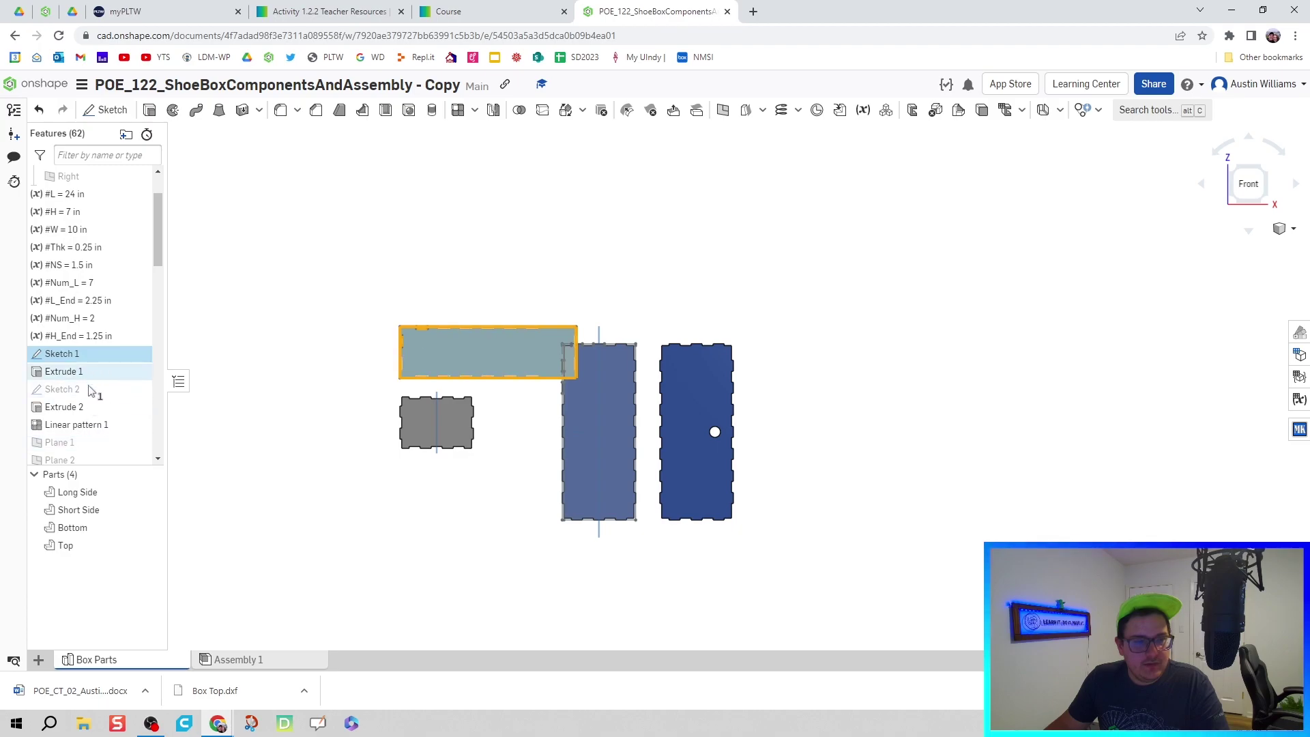
click(76, 408)
double_click(86, 424)
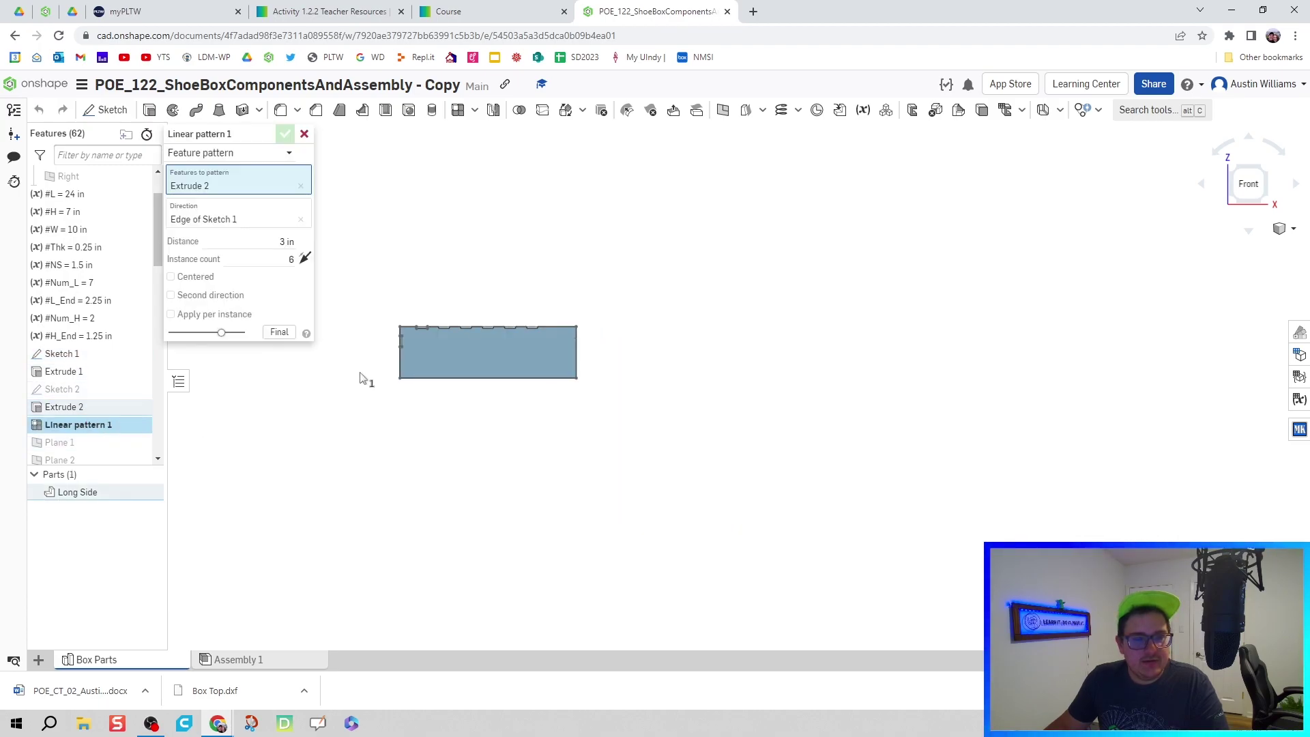
right_drag(452, 279, 452, 321)
scroll(451, 326, up, 4)
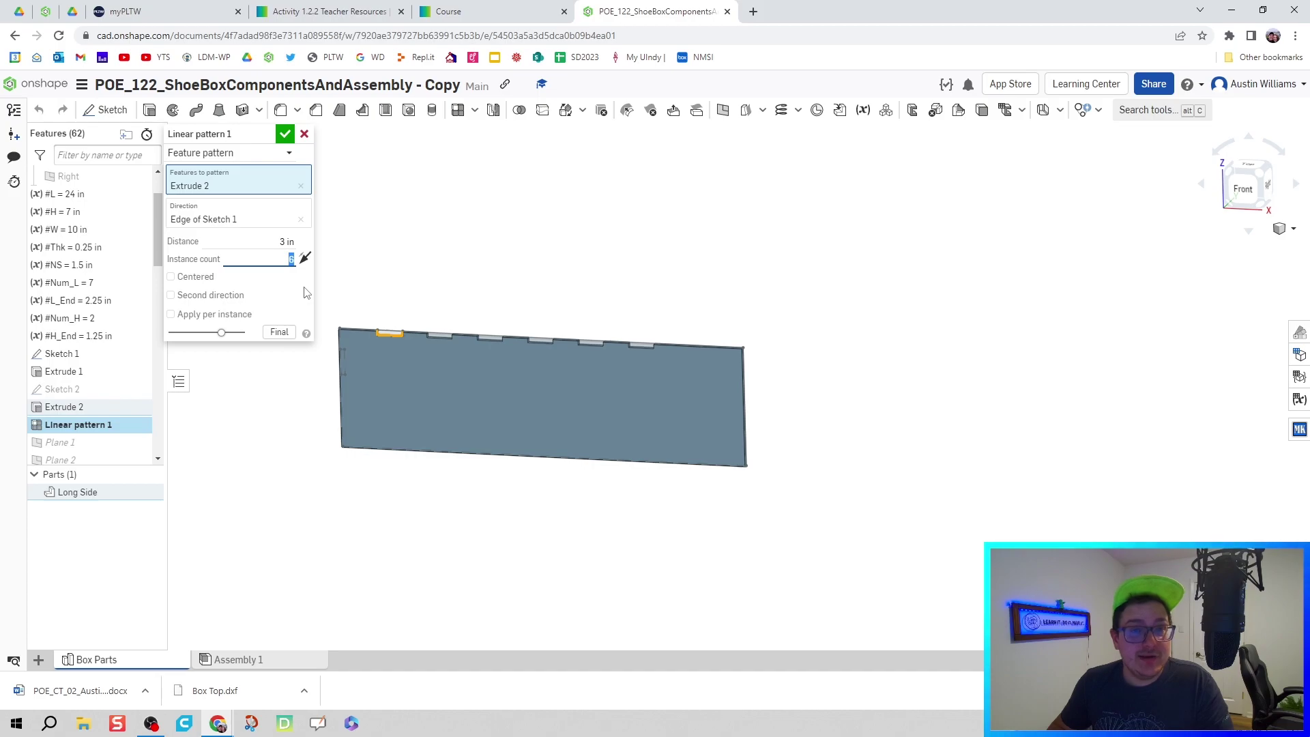
text(#)
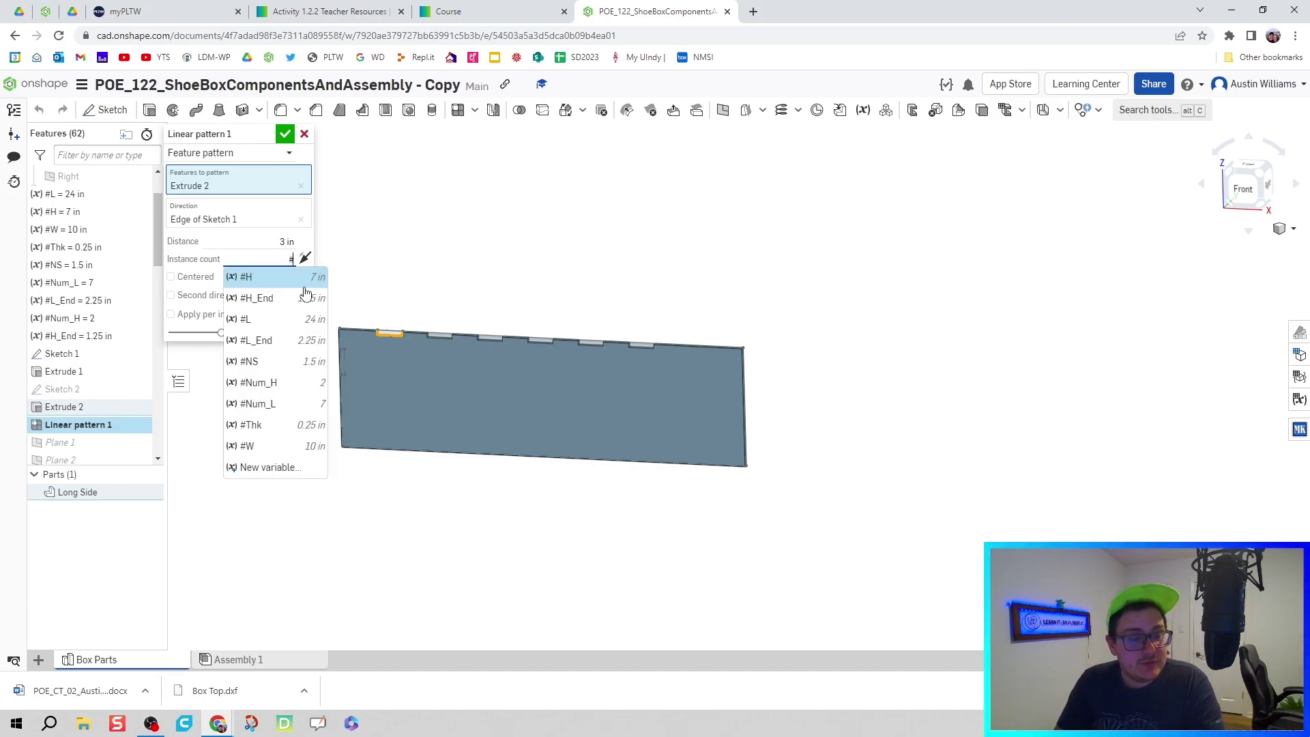
text(L)
key(Down)
key(Down)
key(Return)
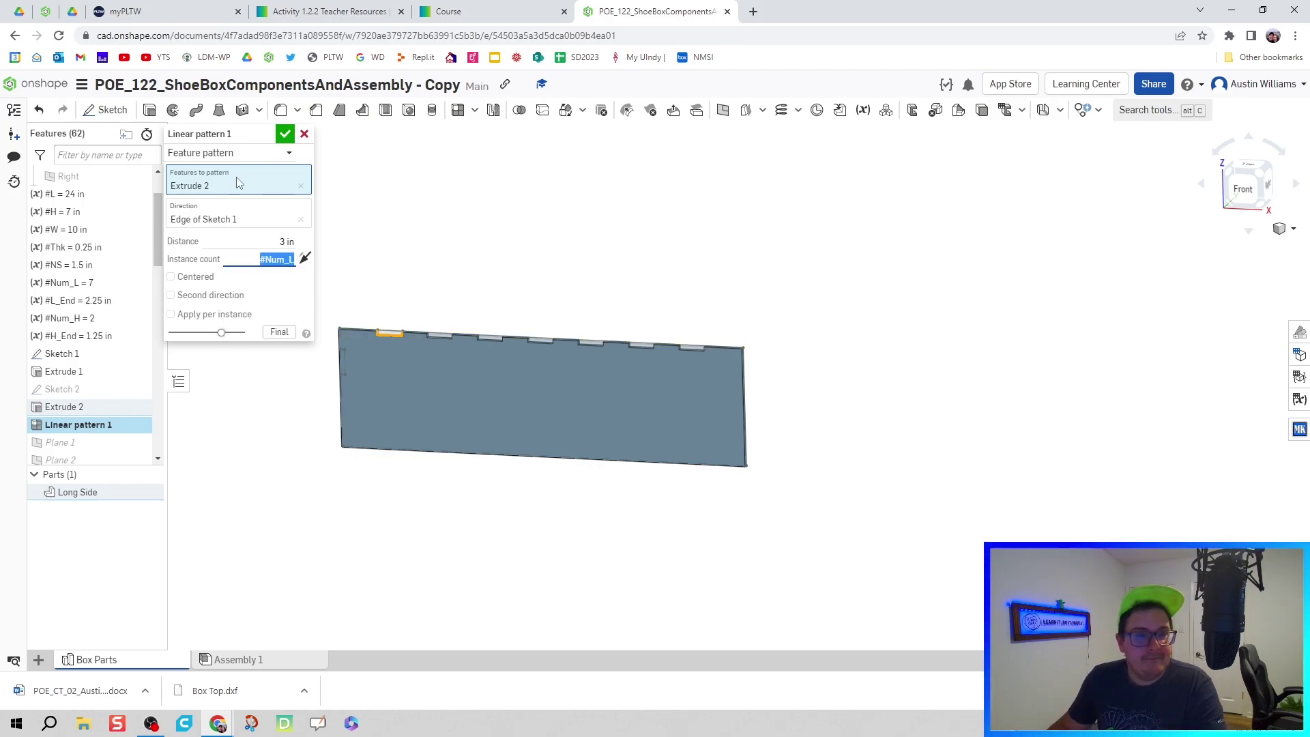
click(285, 136)
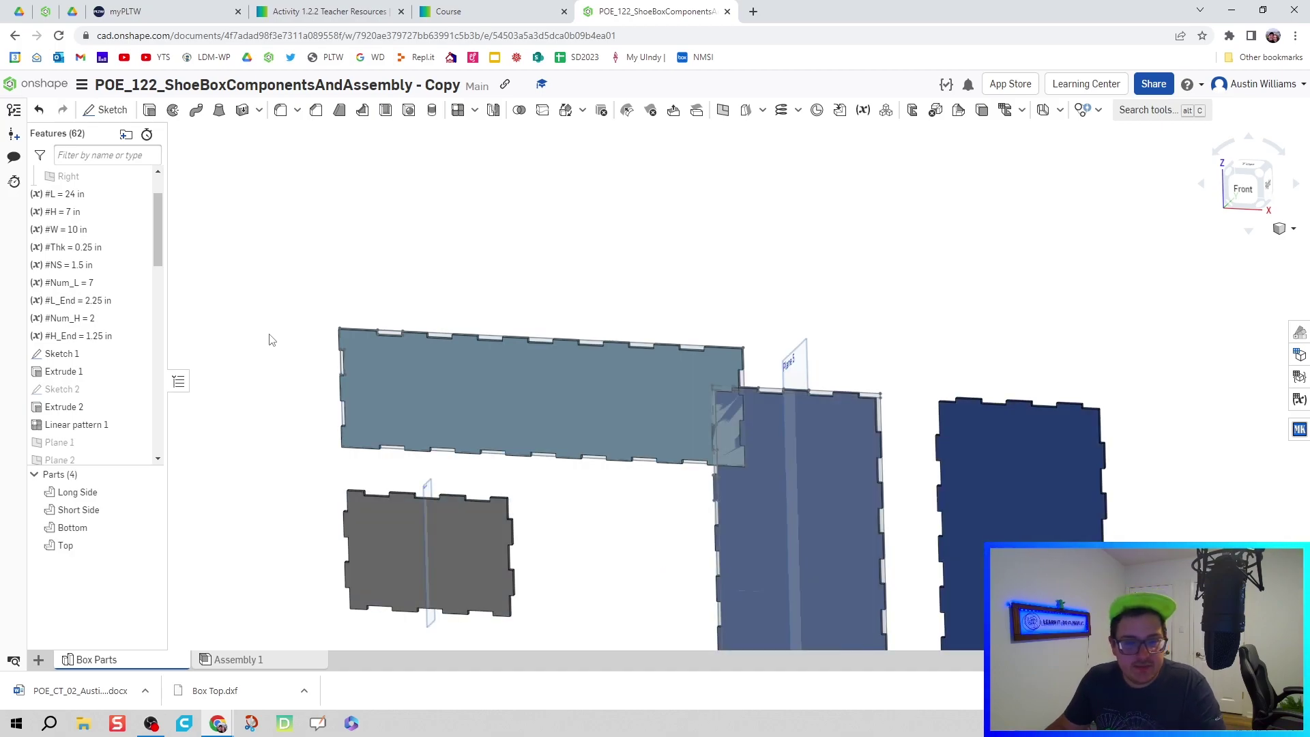
In Assembly 1's isometric view, set the Top lid back onto the box
click(295, 665)
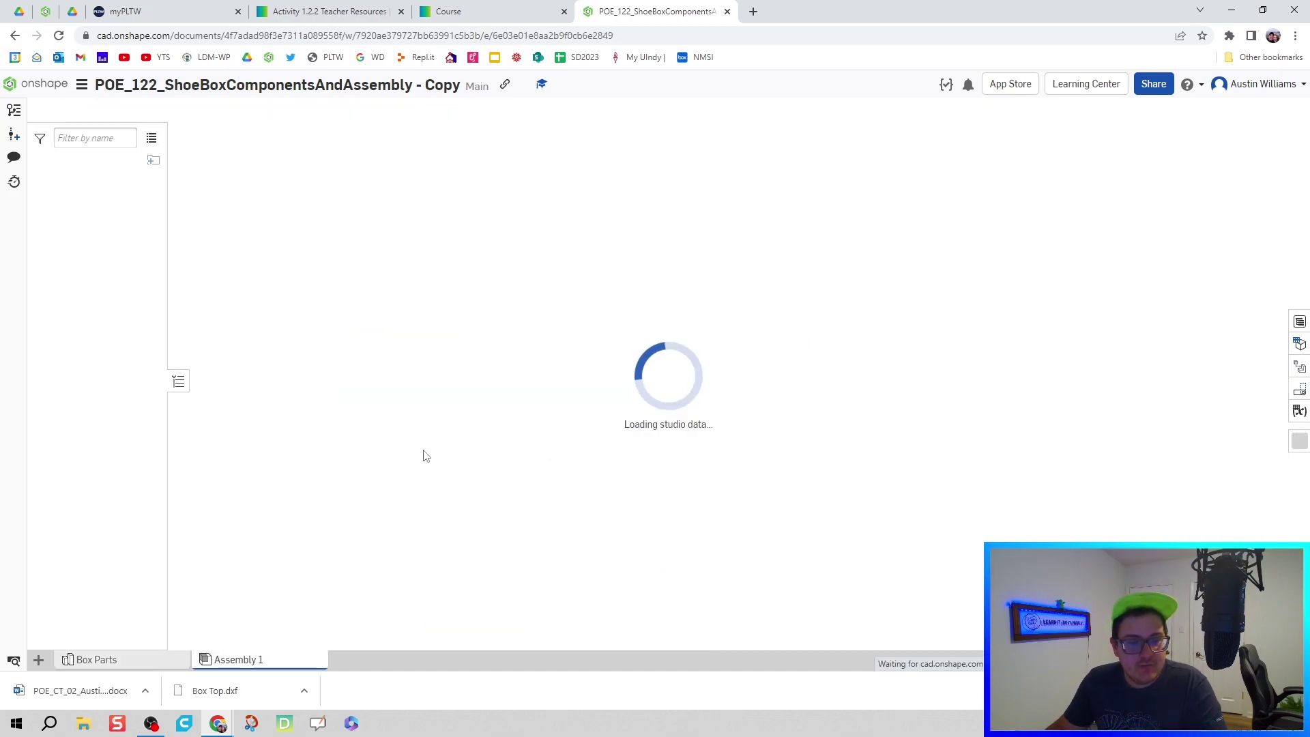
key(shift+7)
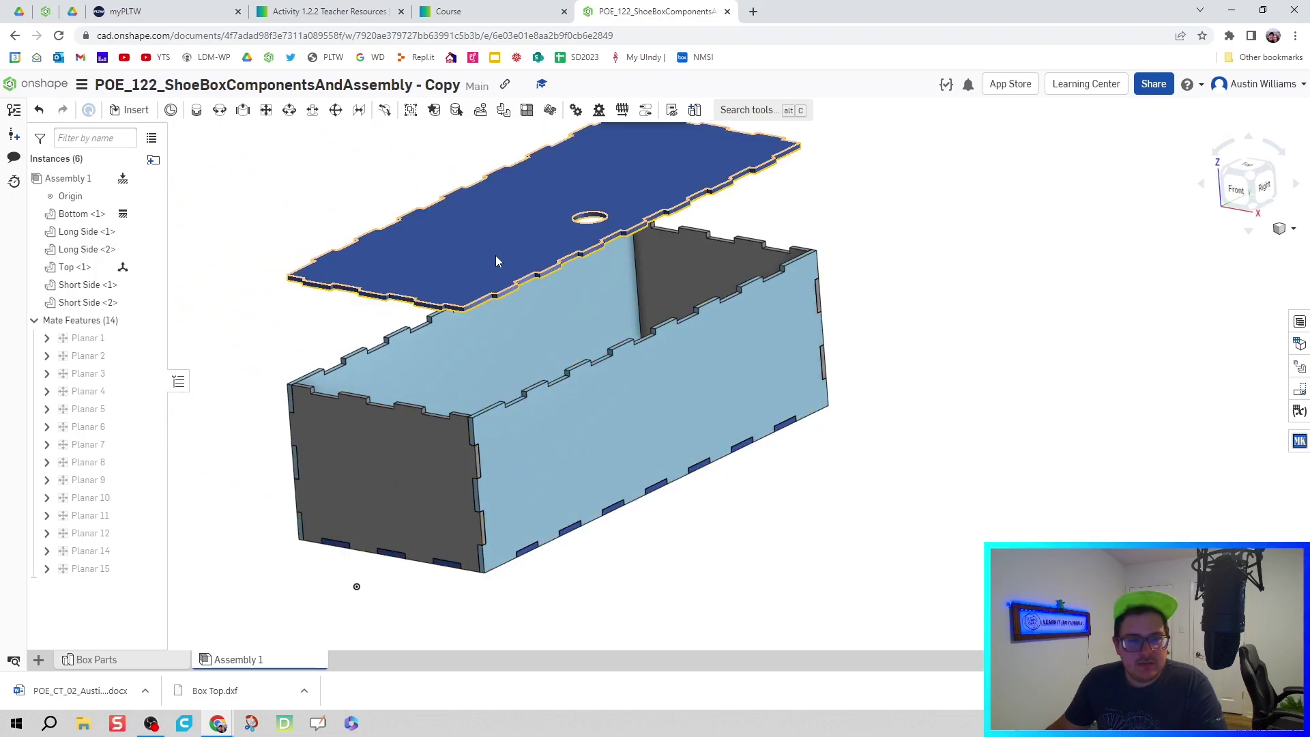
drag(496, 257, 301, 256)
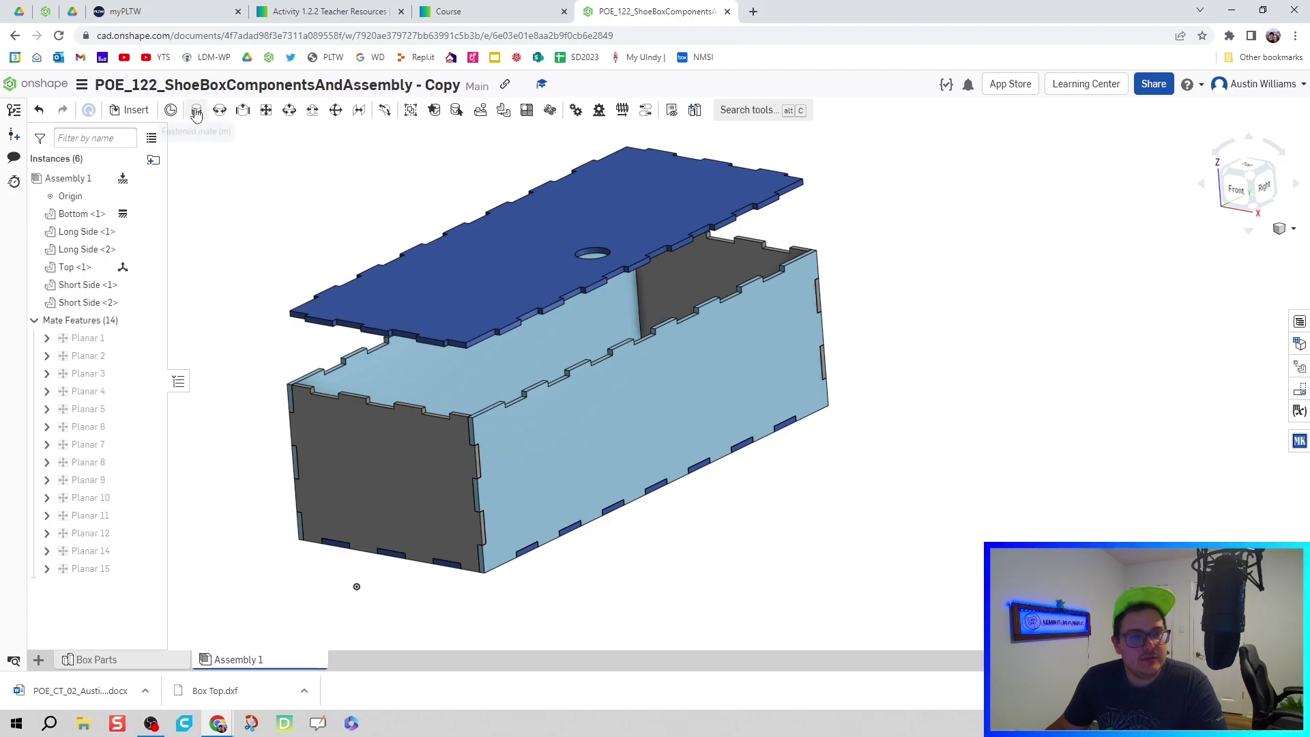
Add a Fastened mate between the lid's and a Short Side's corner connectors, discarding the extra mate
click(171, 109)
scroll(405, 271, down, 5)
scroll(405, 270, down, 2)
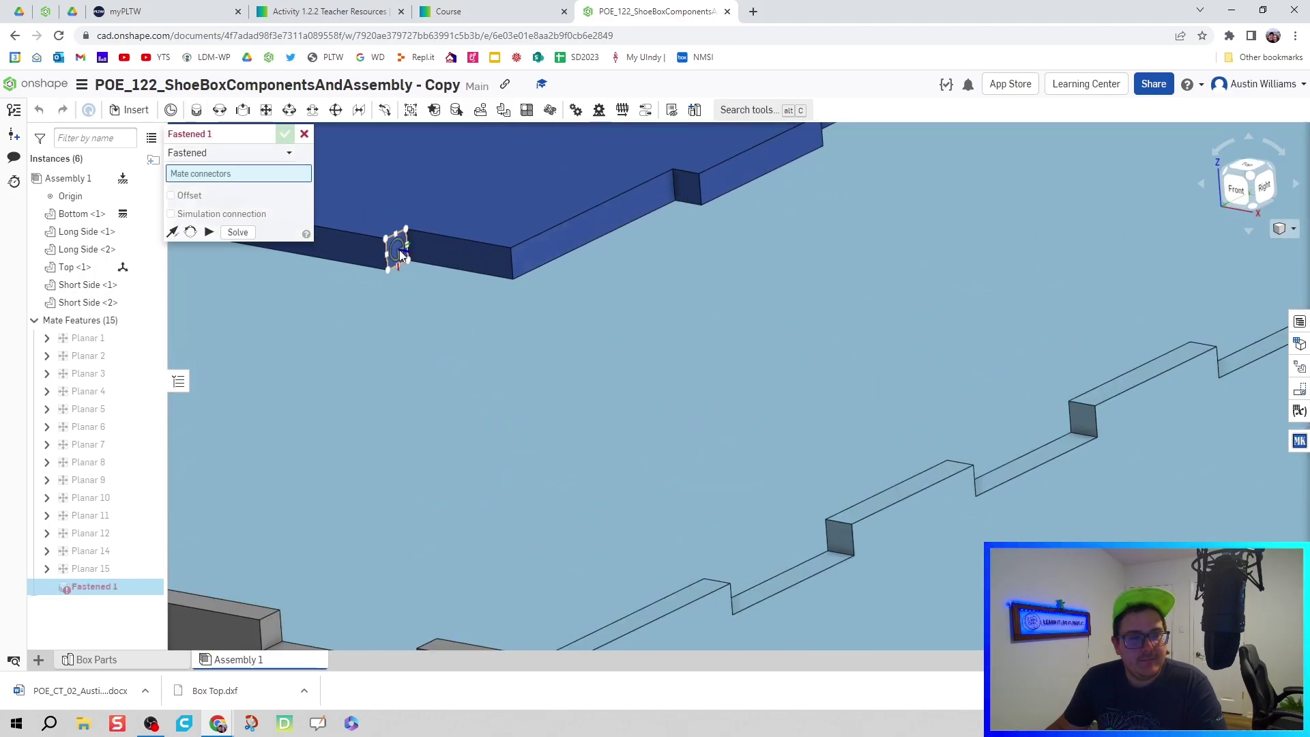
click(396, 248)
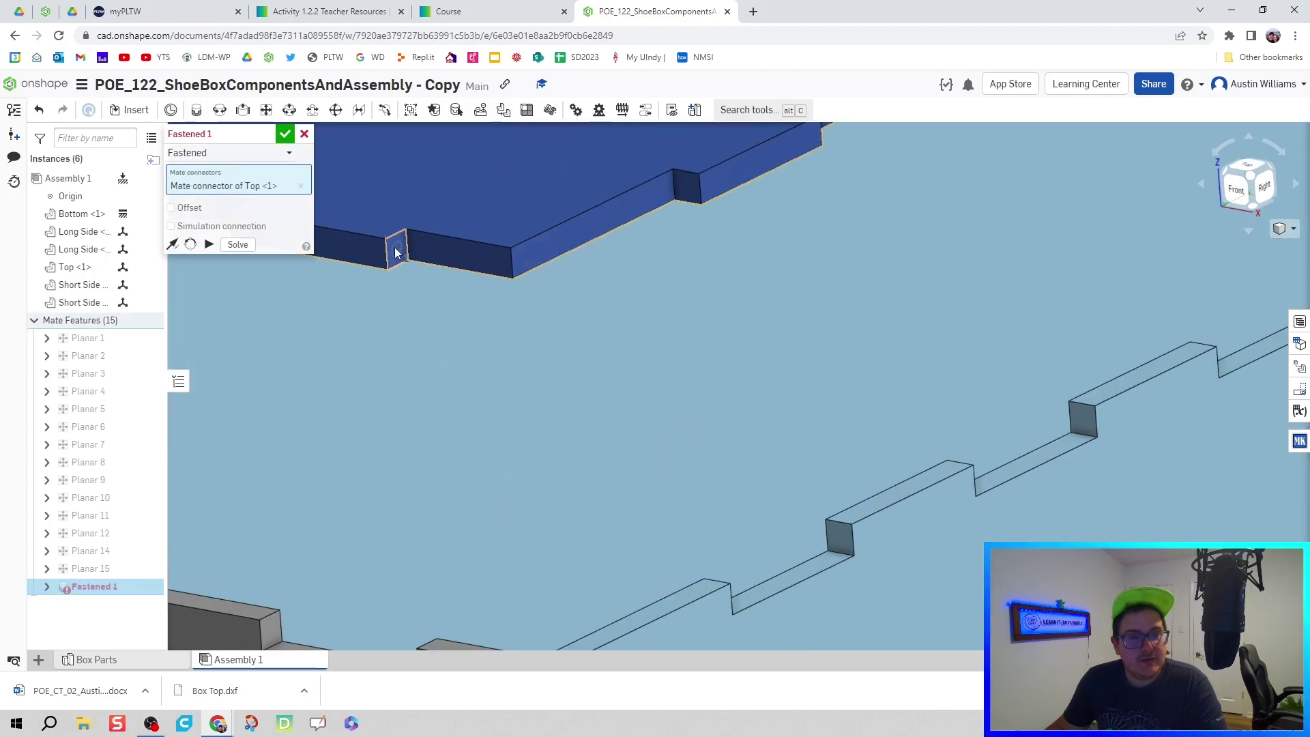
scroll(390, 270, up, 3)
scroll(390, 271, up, 5)
right_drag(374, 329, 444, 337)
scroll(396, 334, down, 4)
scroll(397, 337, down, 3)
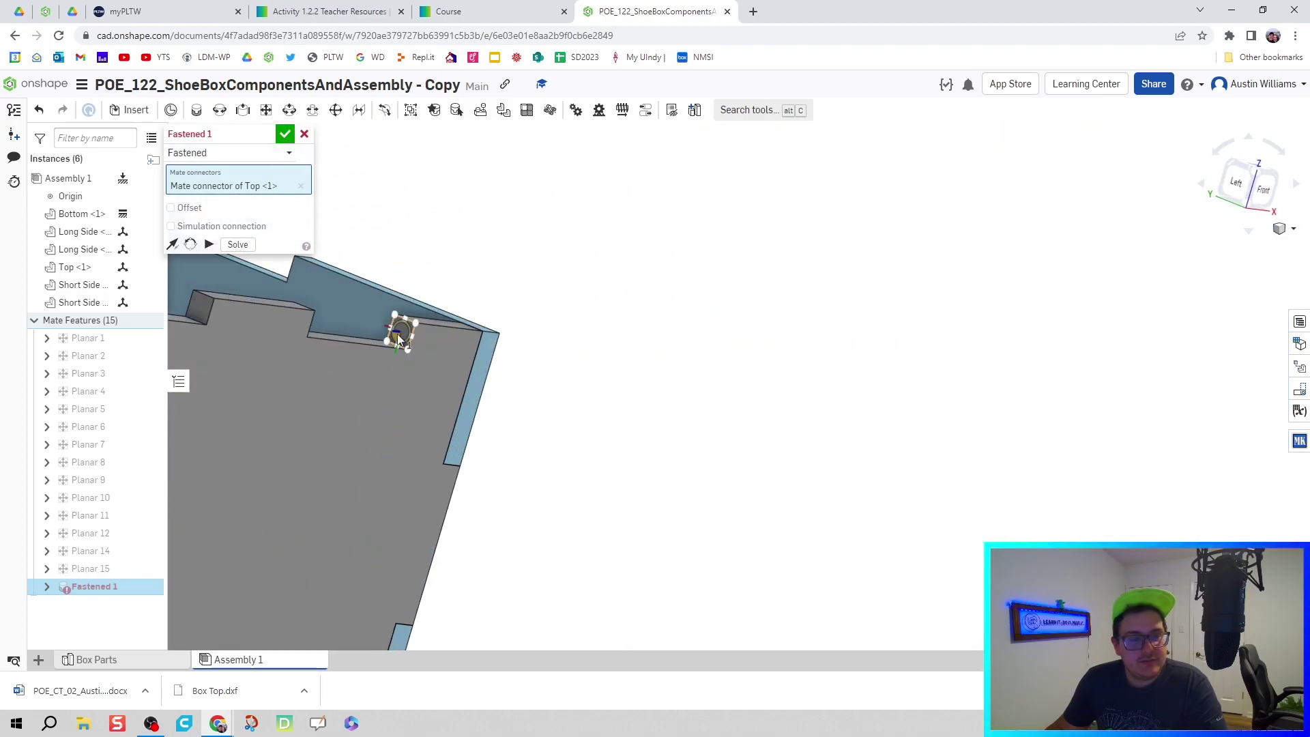
click(399, 338)
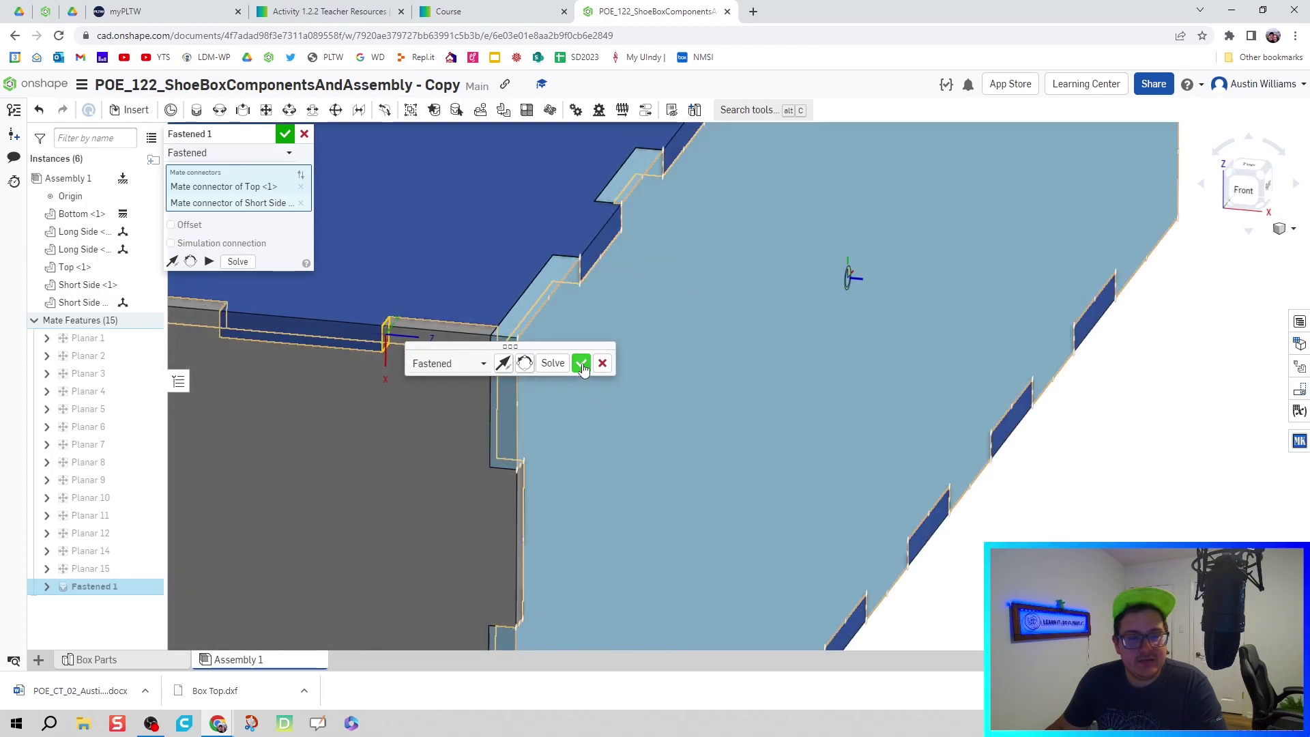
click(582, 364)
scroll(581, 363, up, 5)
right_drag(581, 366, 587, 436)
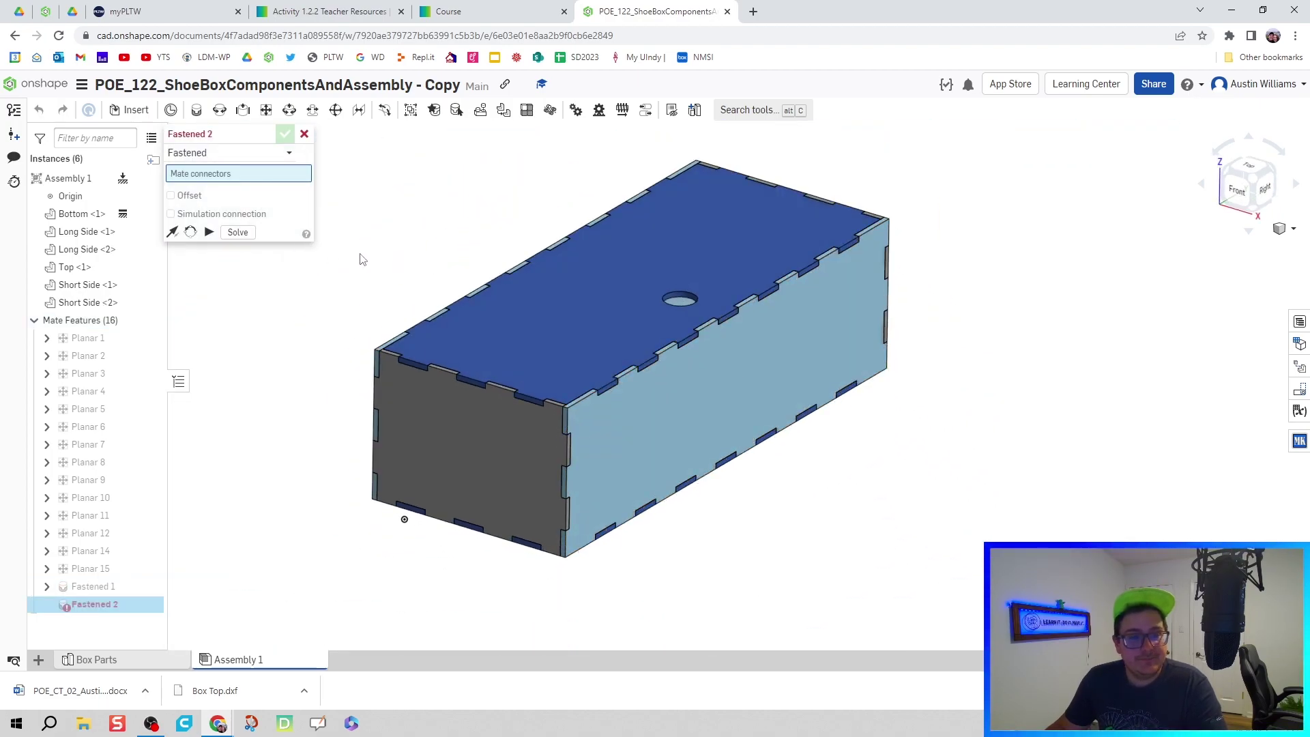
click(304, 134)
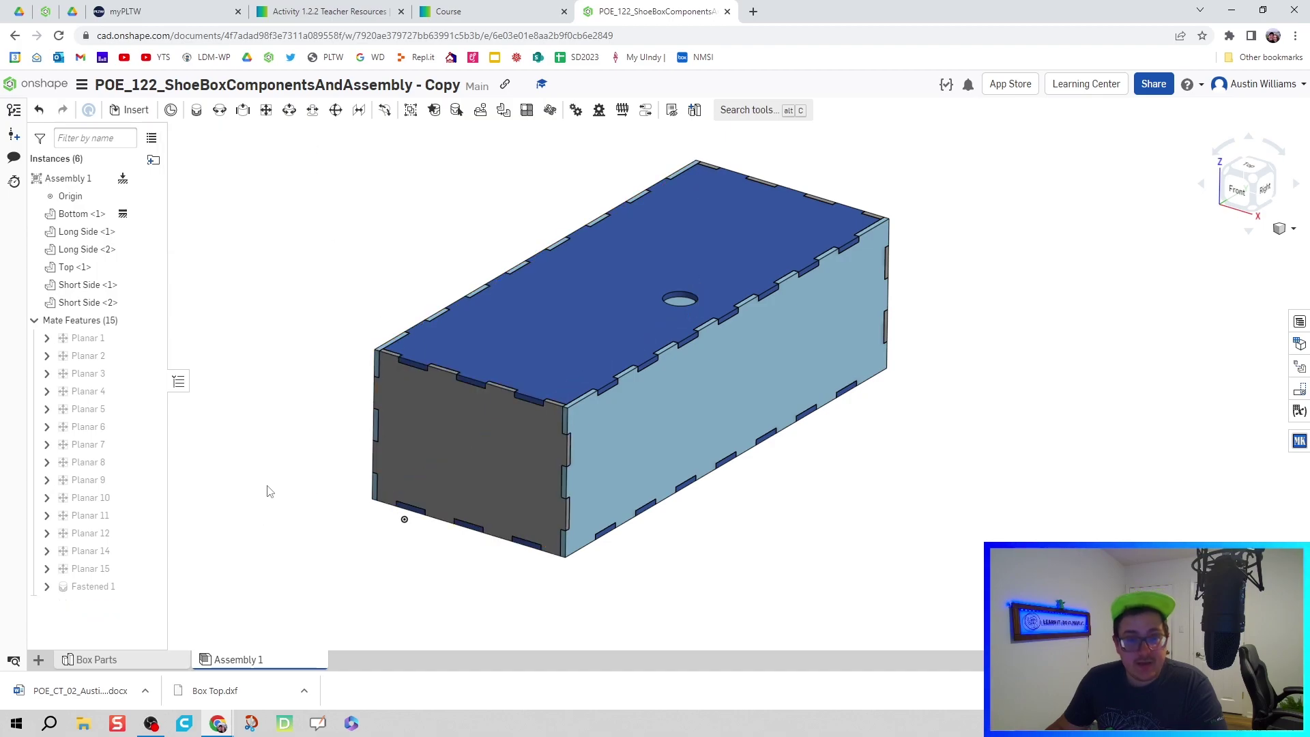
In Box Parts' variable table, change the box length from 24 to 20 in
click(96, 659)
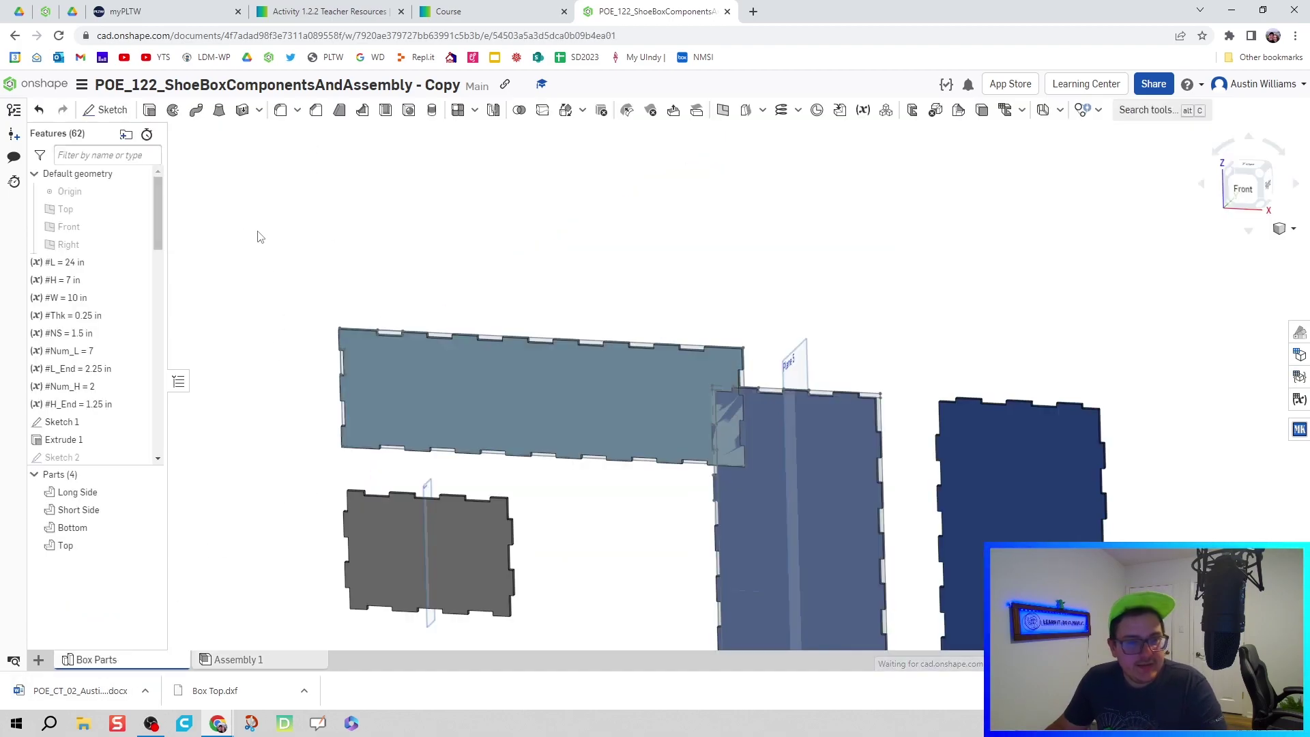
double_click(66, 265)
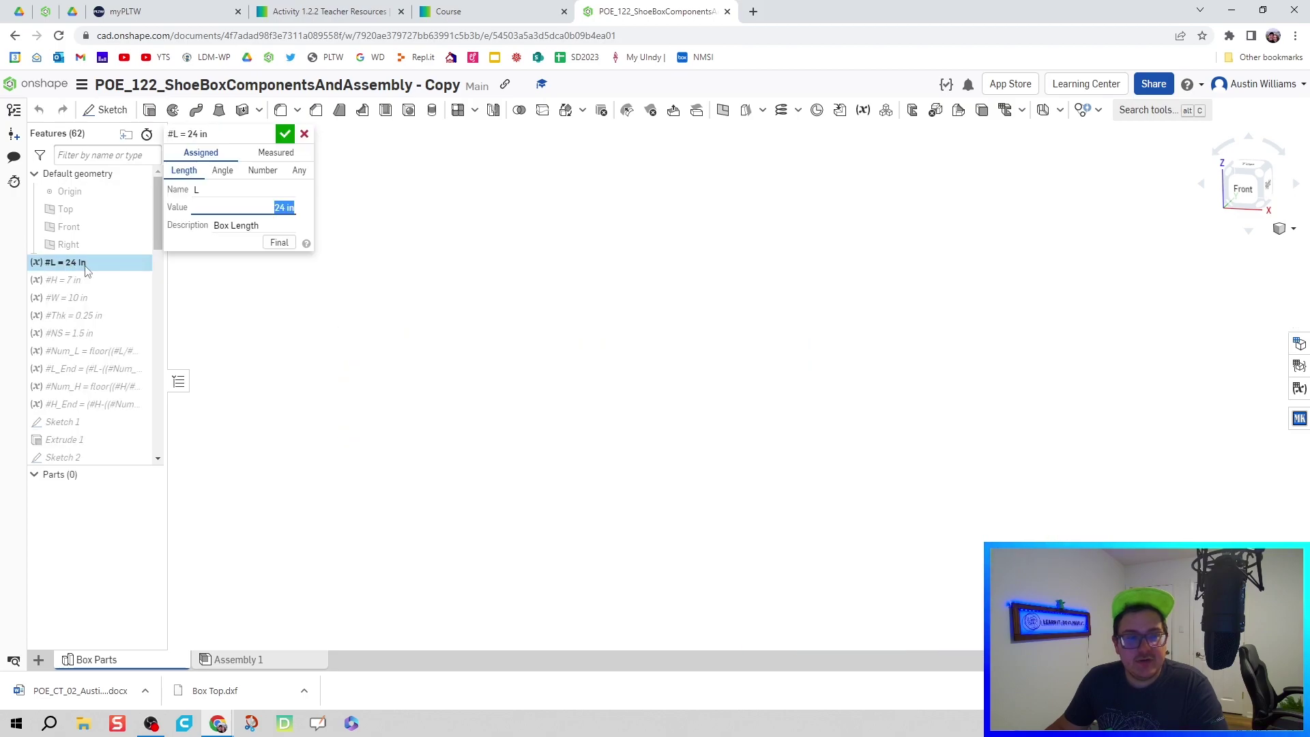
click(305, 134)
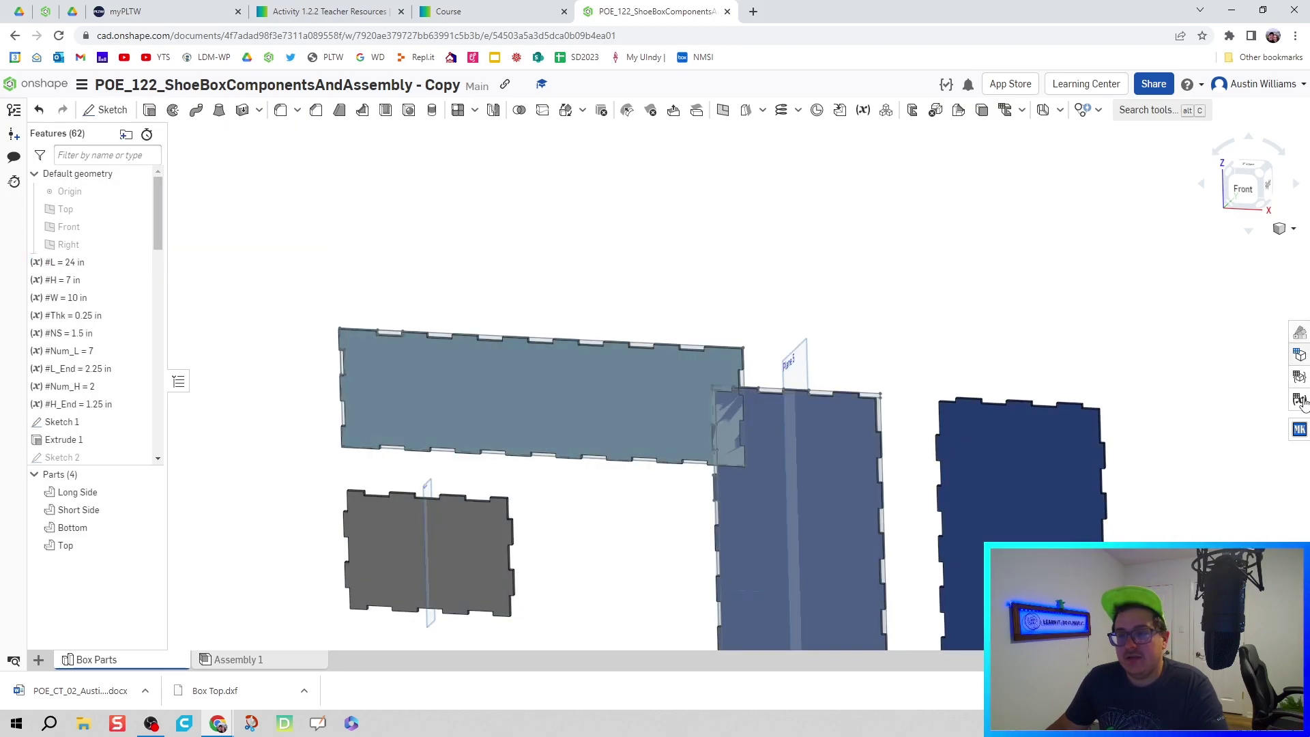
click(1297, 401)
click(1032, 210)
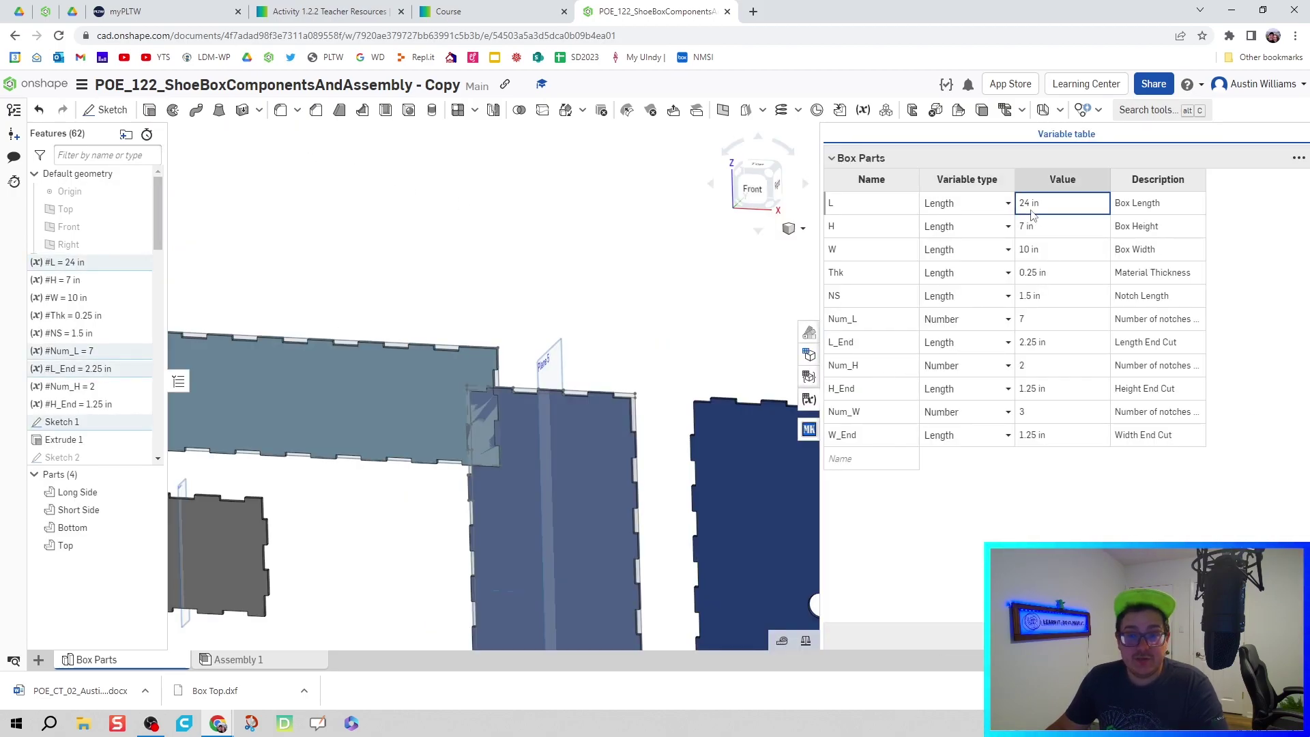
double_click(1032, 207)
text(20)
key(Return)
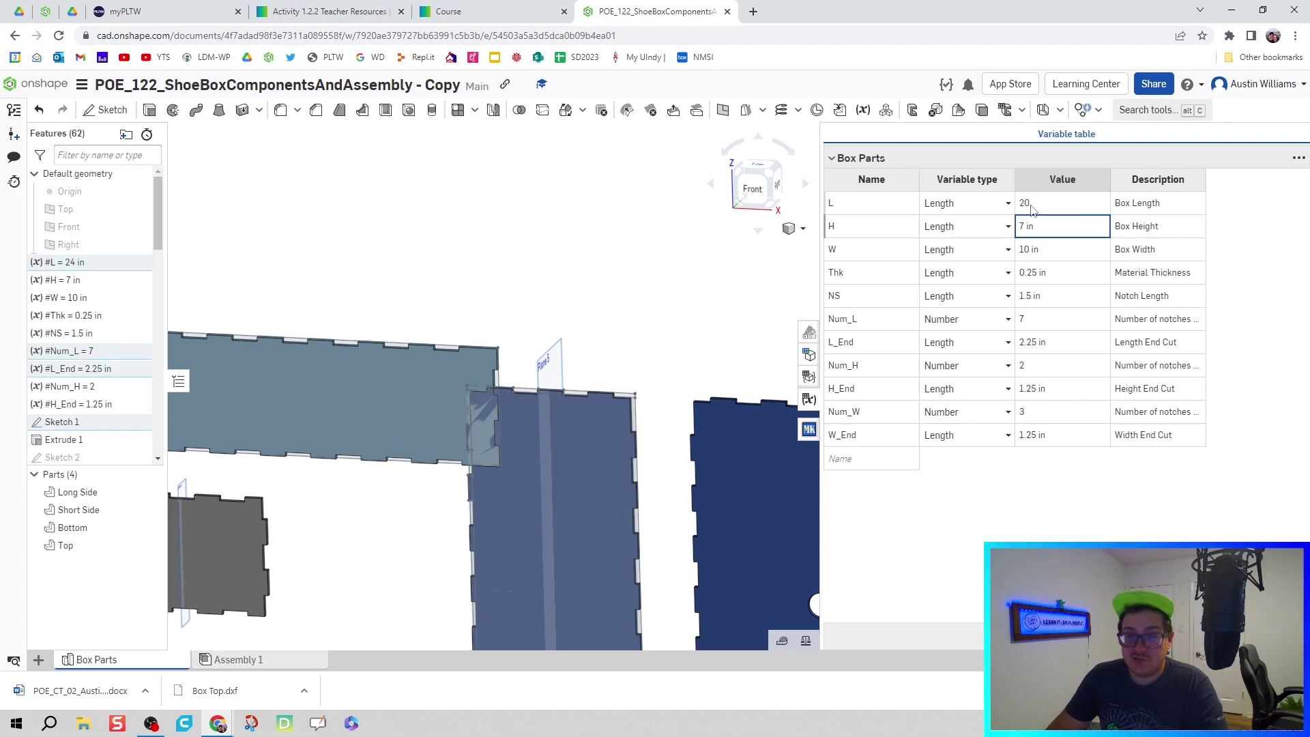
Set box height to 10 in, Box Width to 6 in, and material thickness to 0.5 in
double_click(1037, 227)
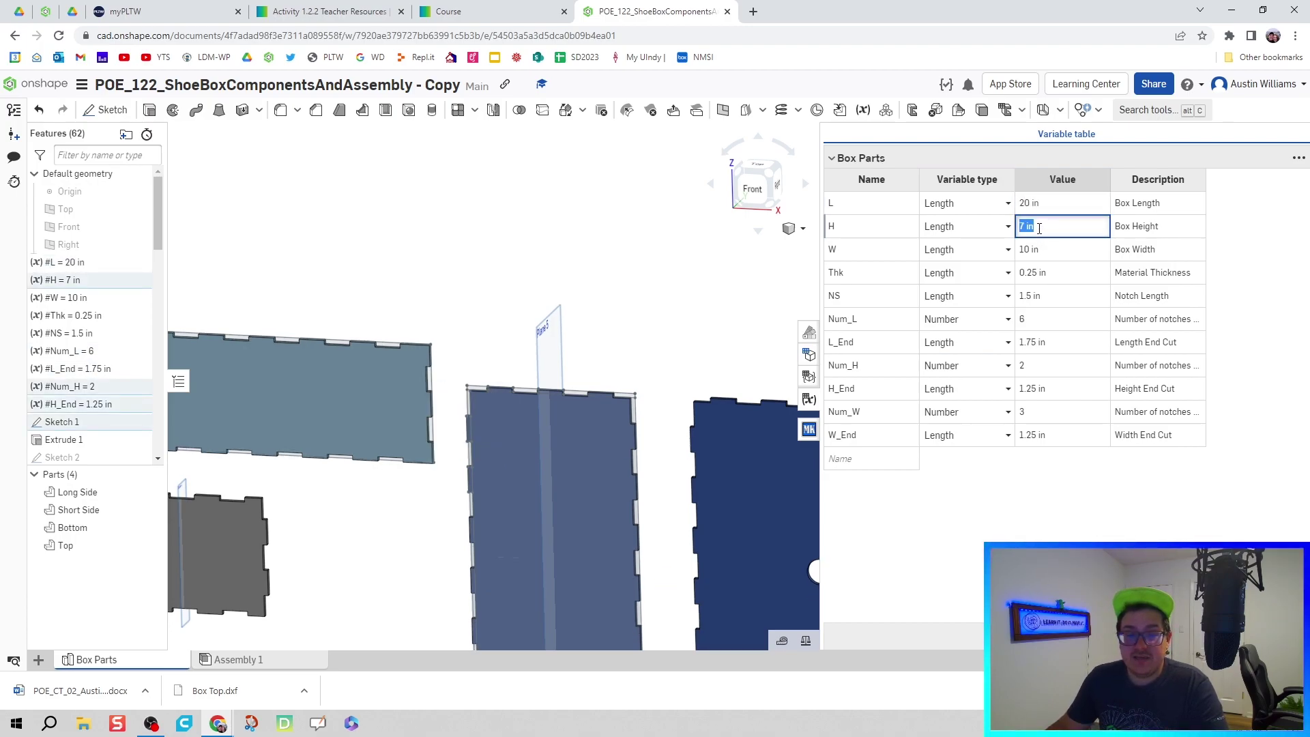
text(10)
key(Return)
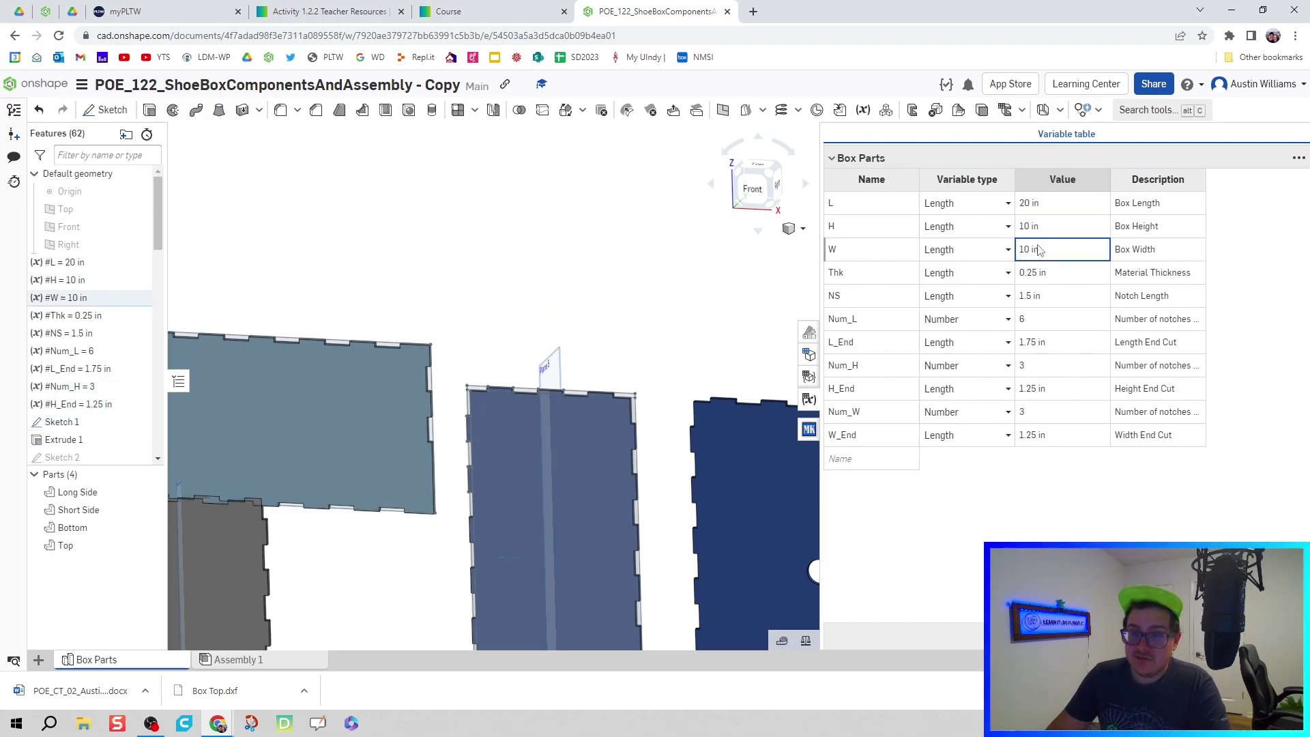
double_click(1038, 250)
text(6)
key(Return)
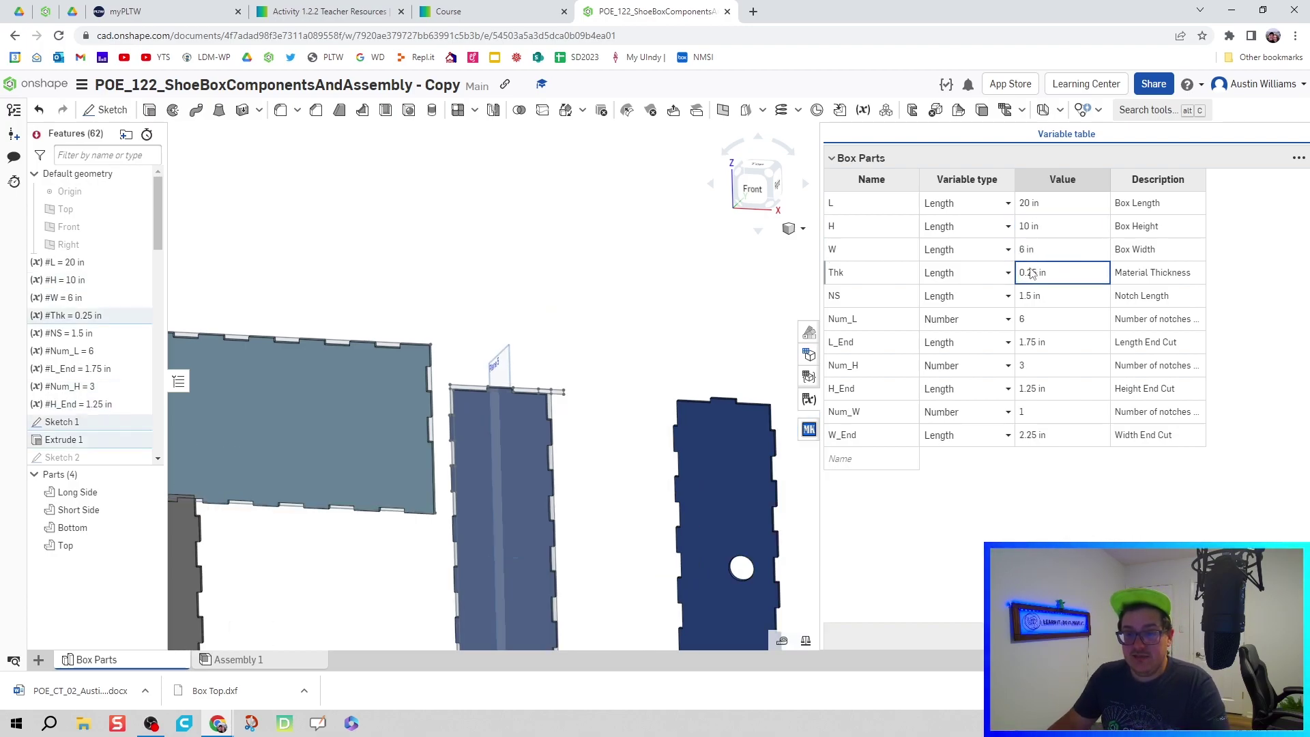
text(0.5)
key(Return)
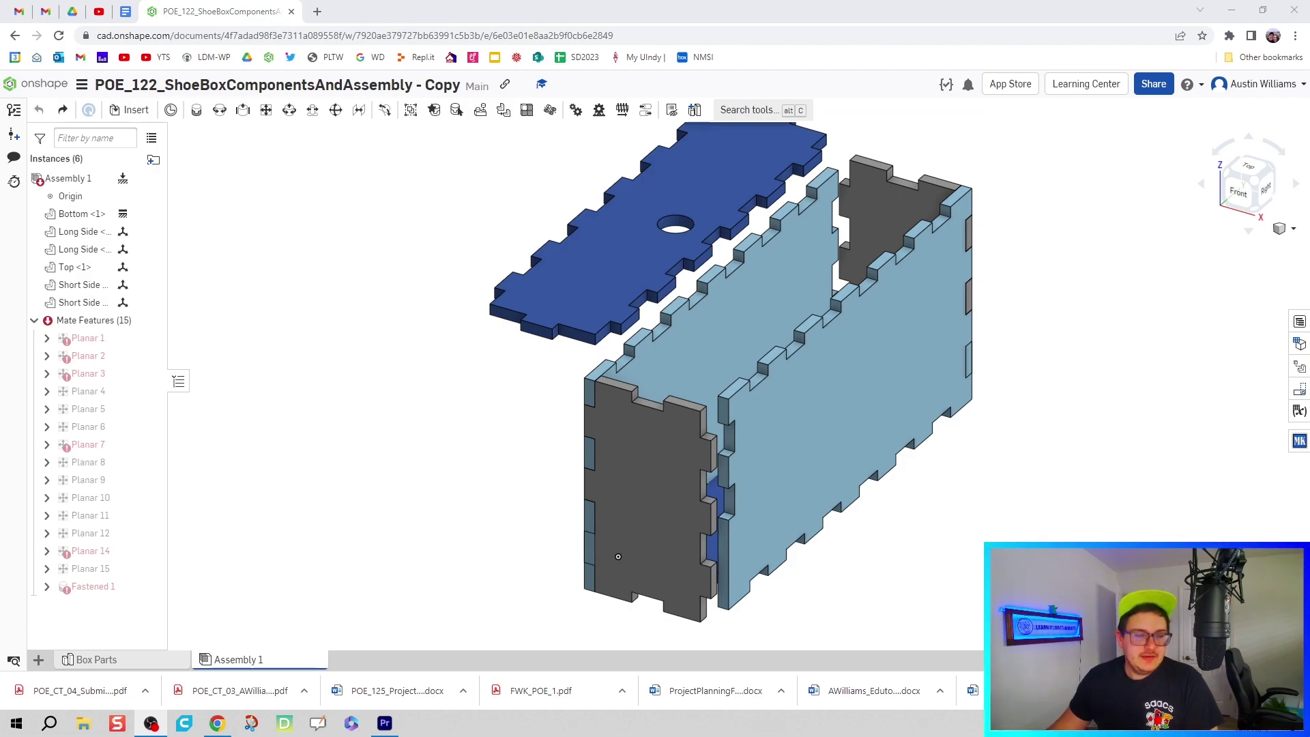
Set Box Width W back to 10 in and view the closed box in Assembly 1
click(97, 659)
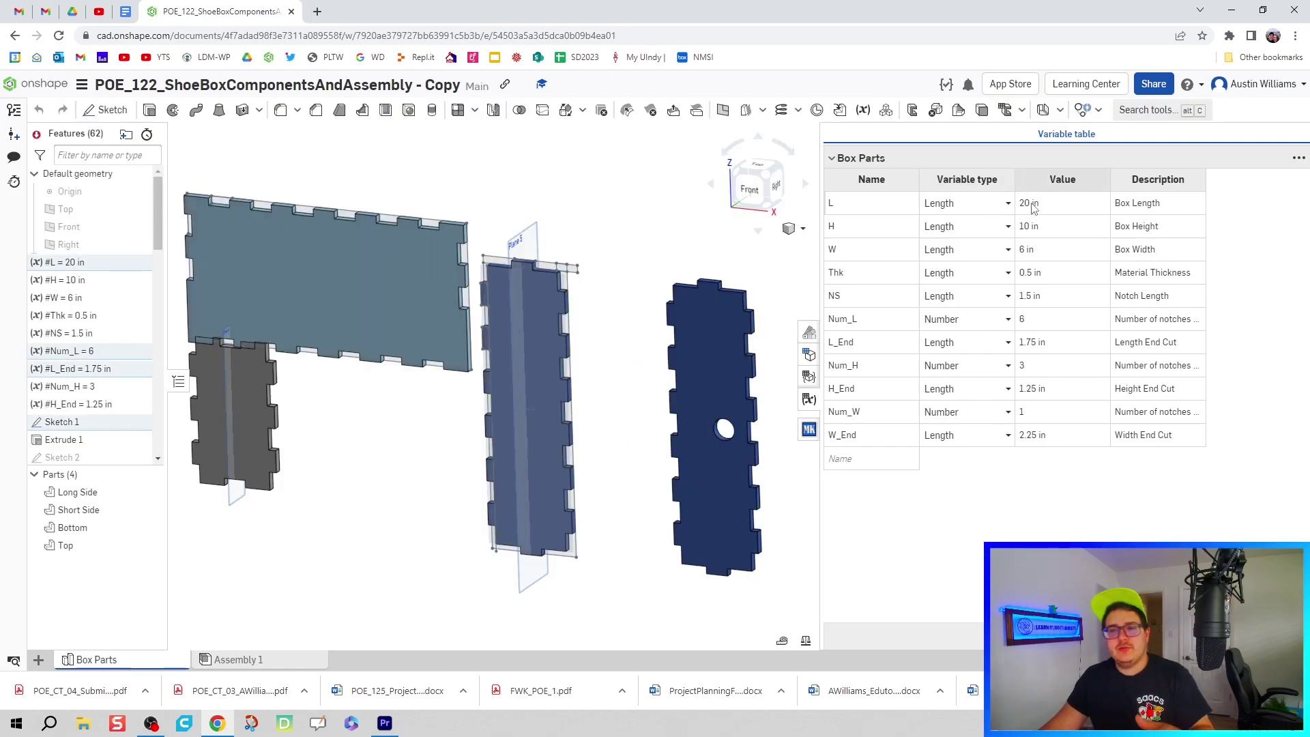
click(1047, 247)
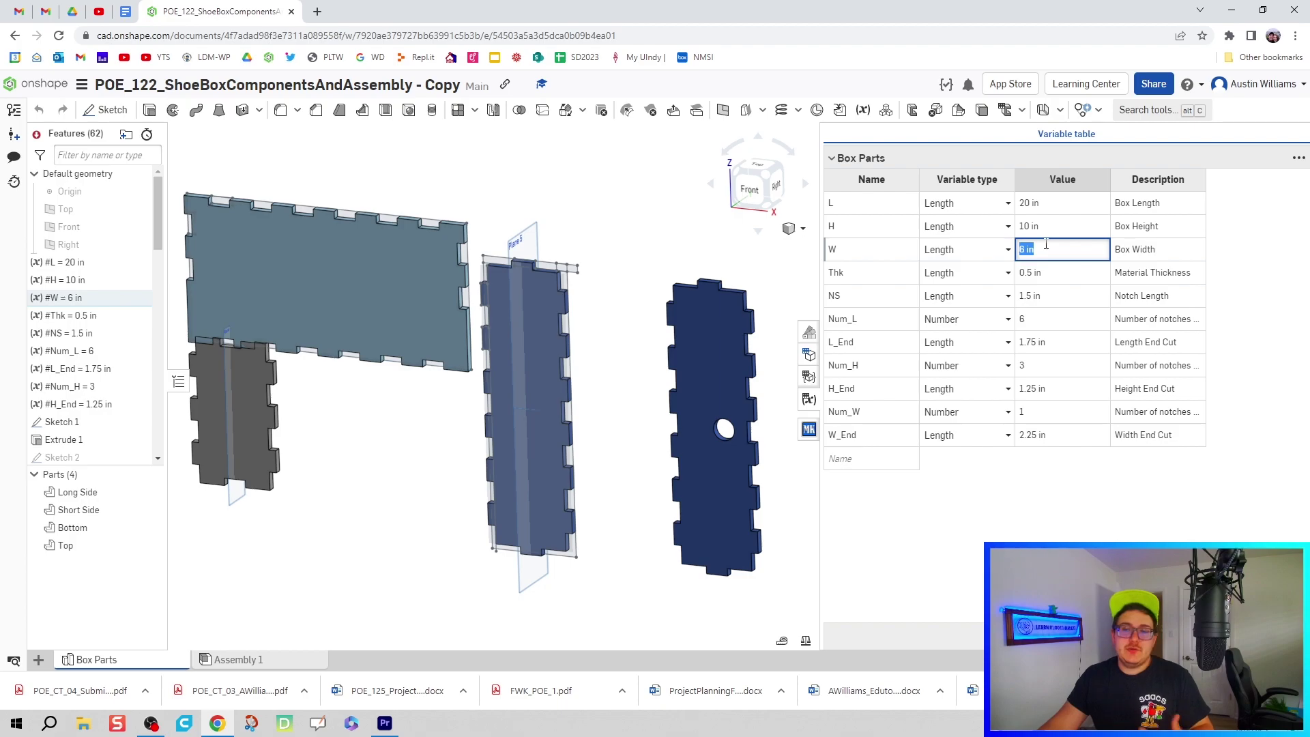
text(10)
key(Return)
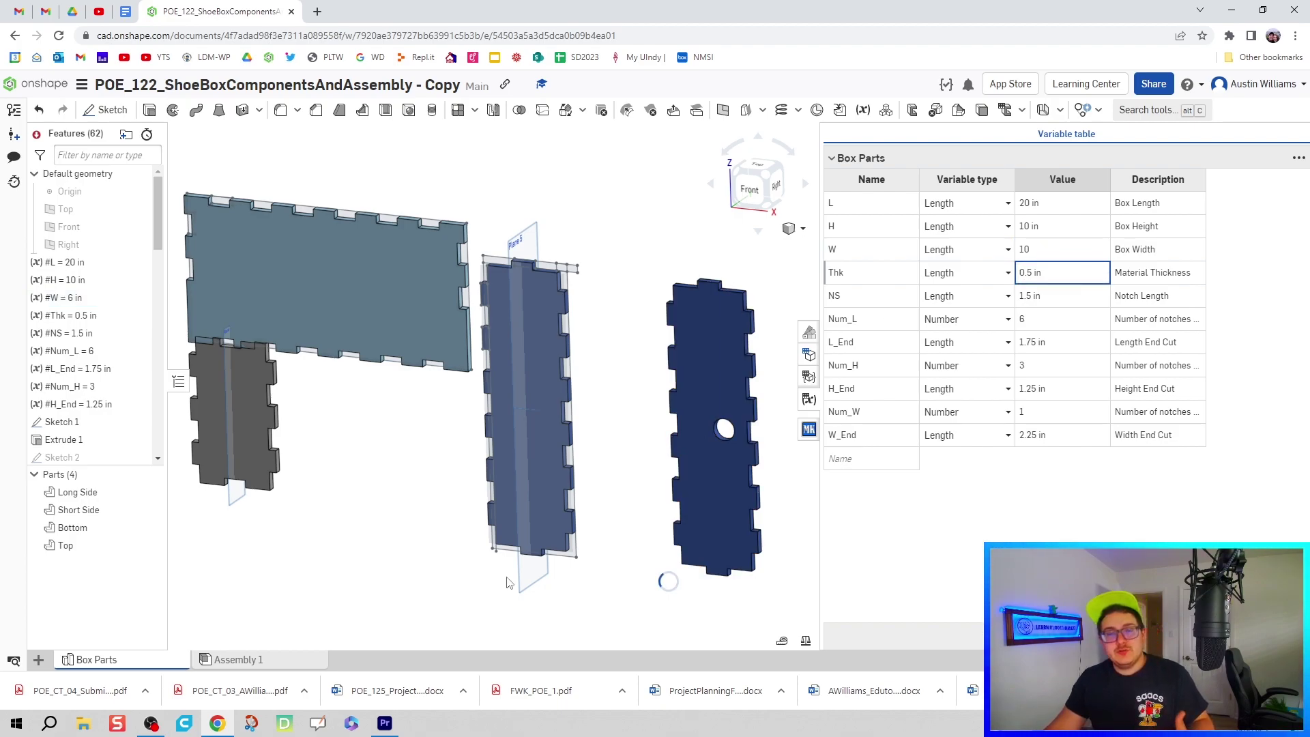
click(289, 663)
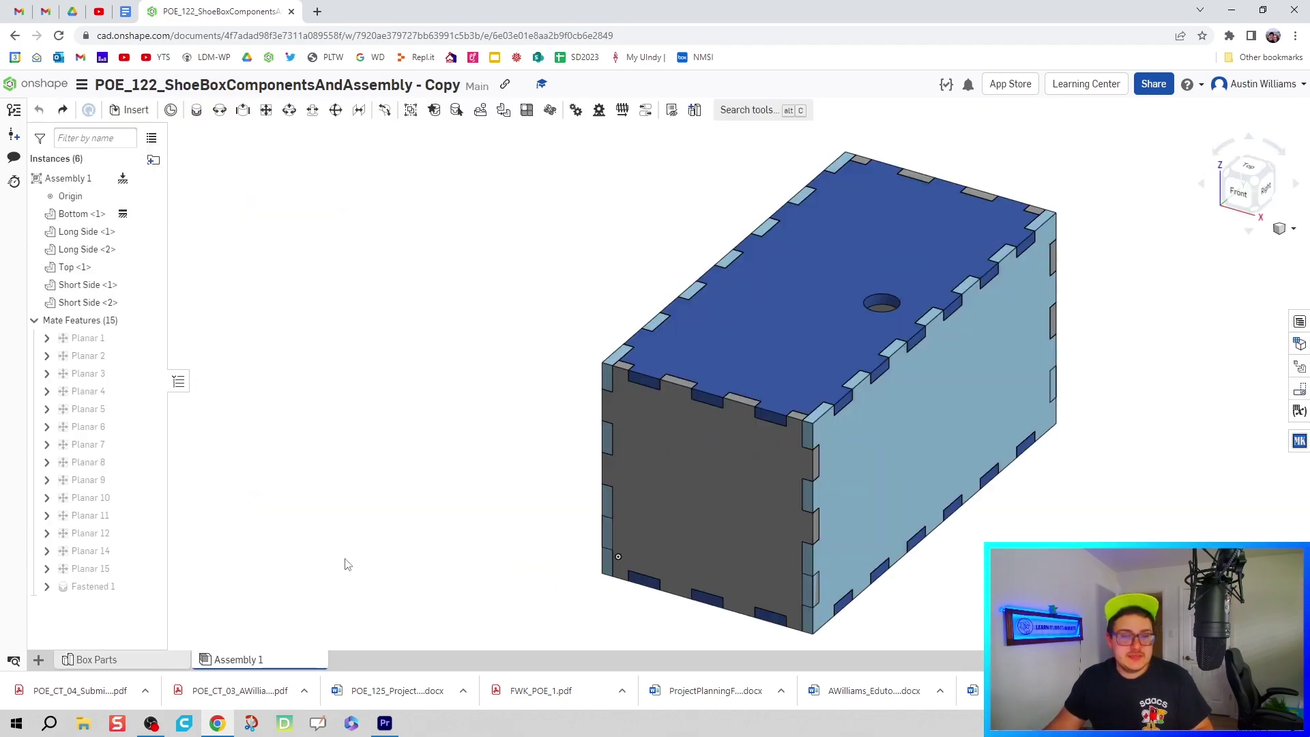
middle_drag(500, 533, 423, 518)
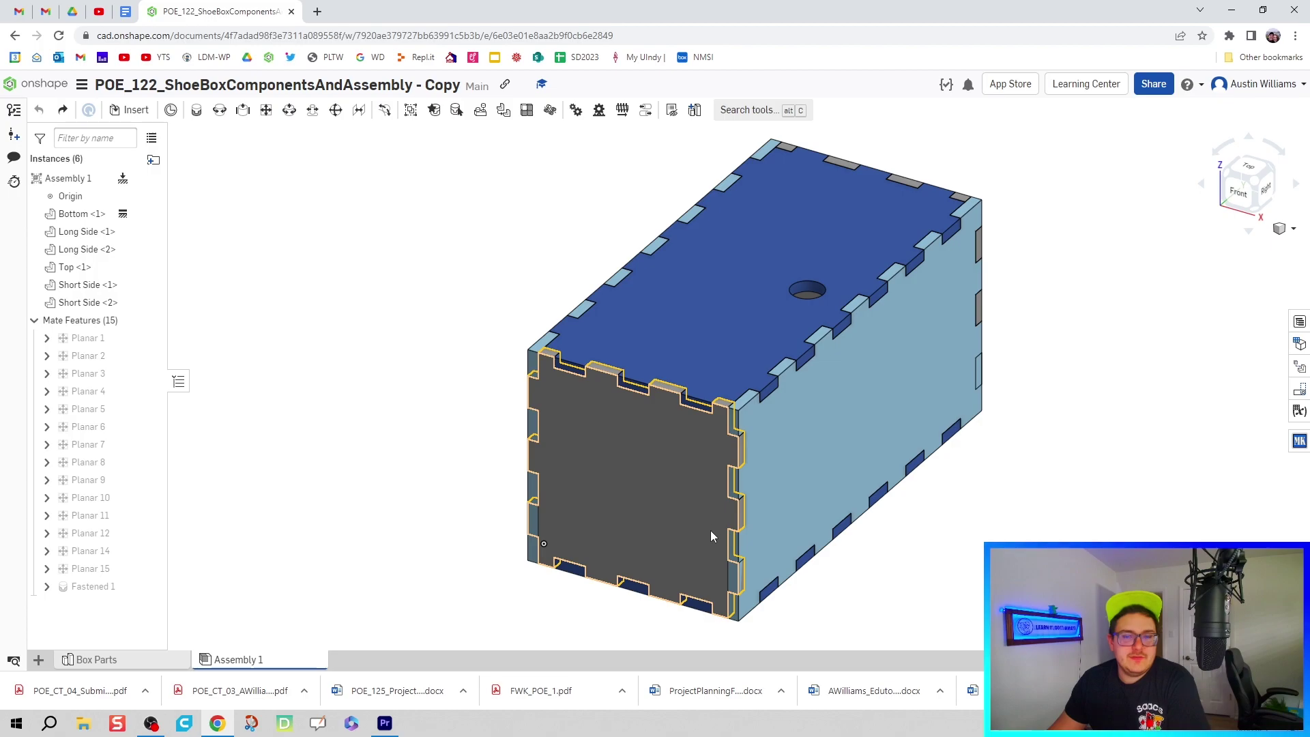
scroll(726, 590, up, 3)
scroll(724, 588, up, 5)
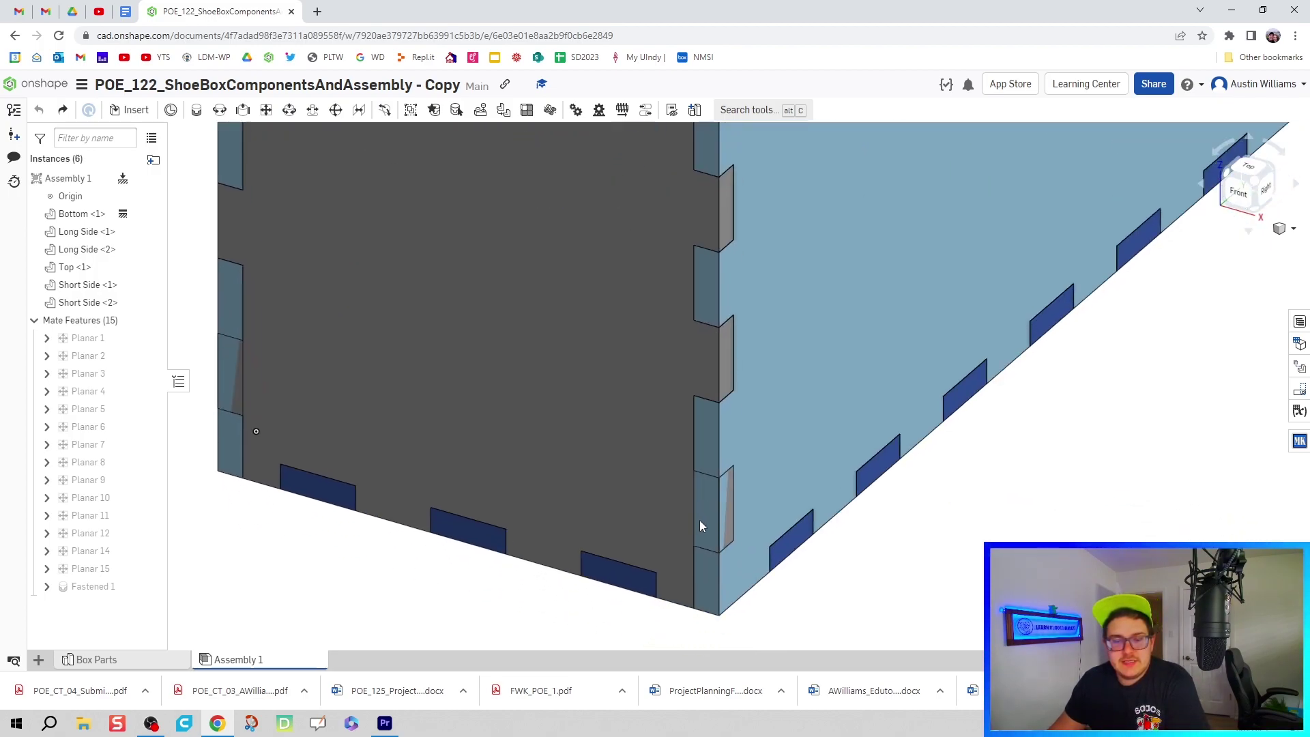
scroll(715, 508, up, 3)
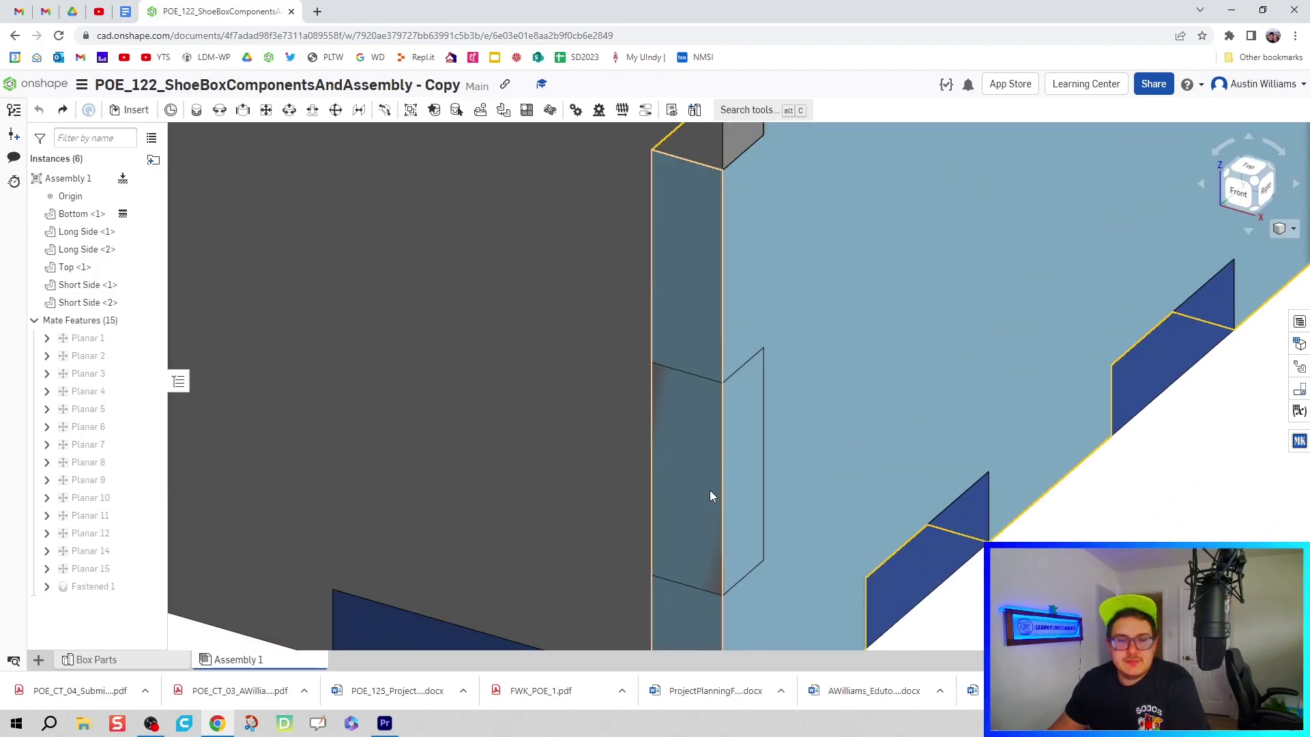
scroll(686, 482, down, 4)
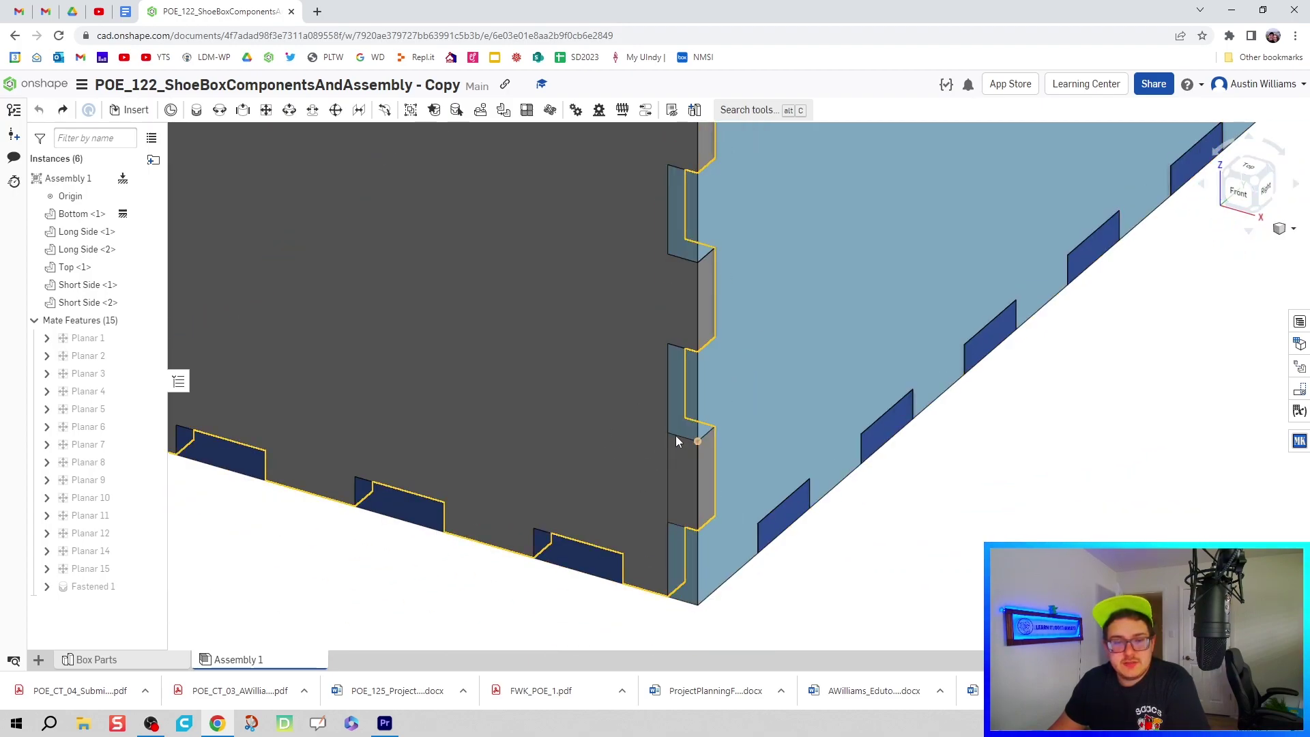
scroll(397, 520, down, 2)
middle_drag(397, 520, 435, 552)
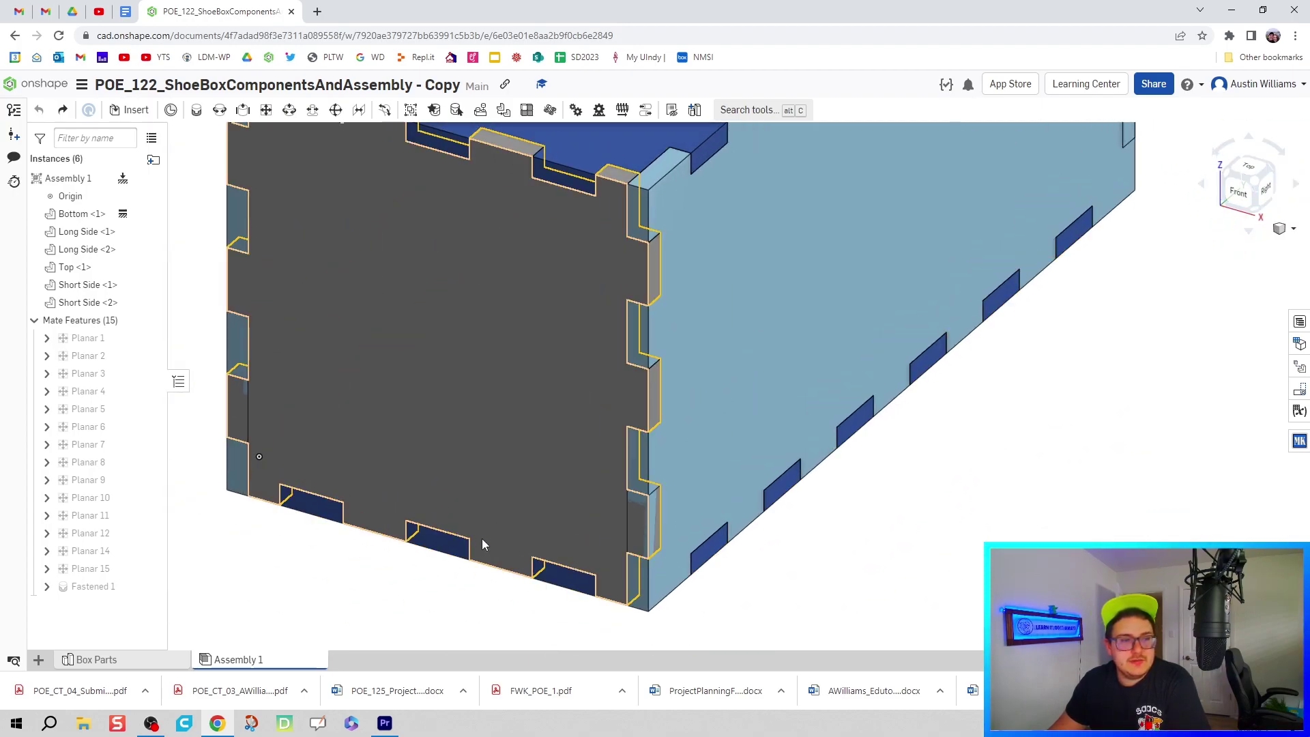
click(150, 286)
click(150, 286)
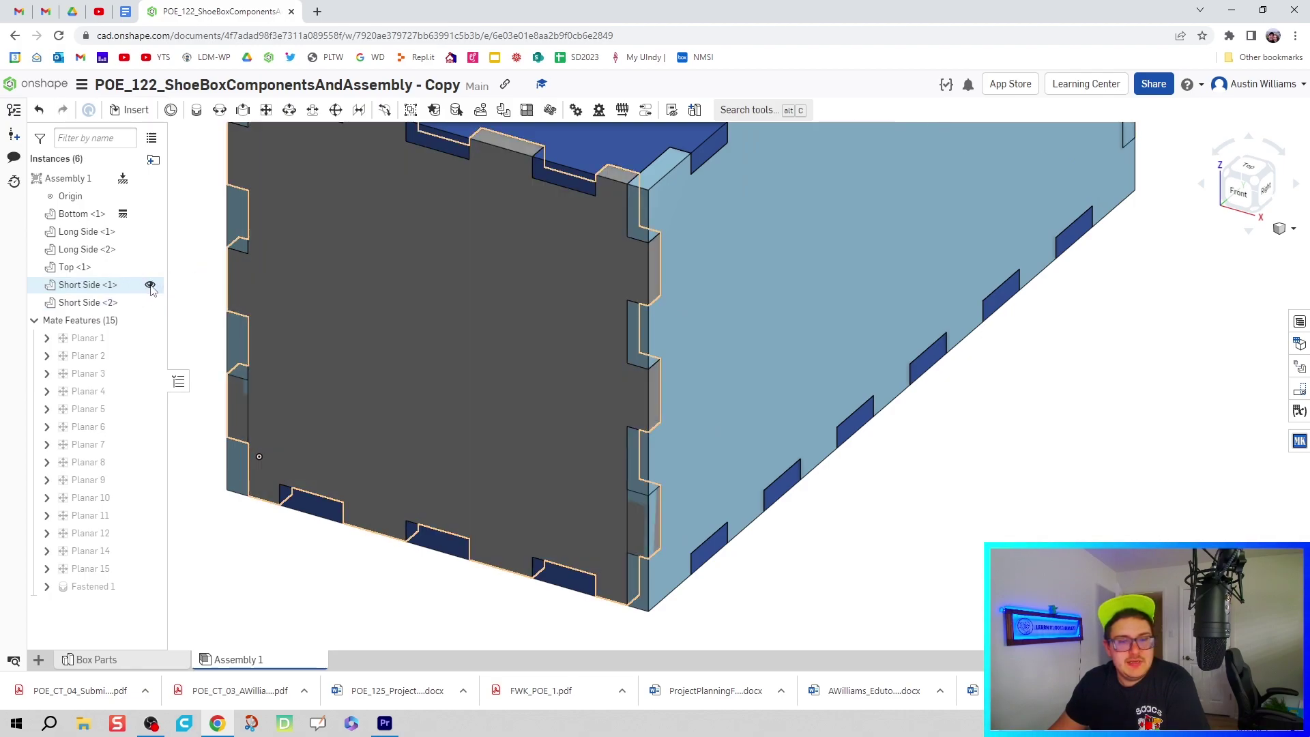
click(150, 286)
click(150, 286)
click(150, 286)
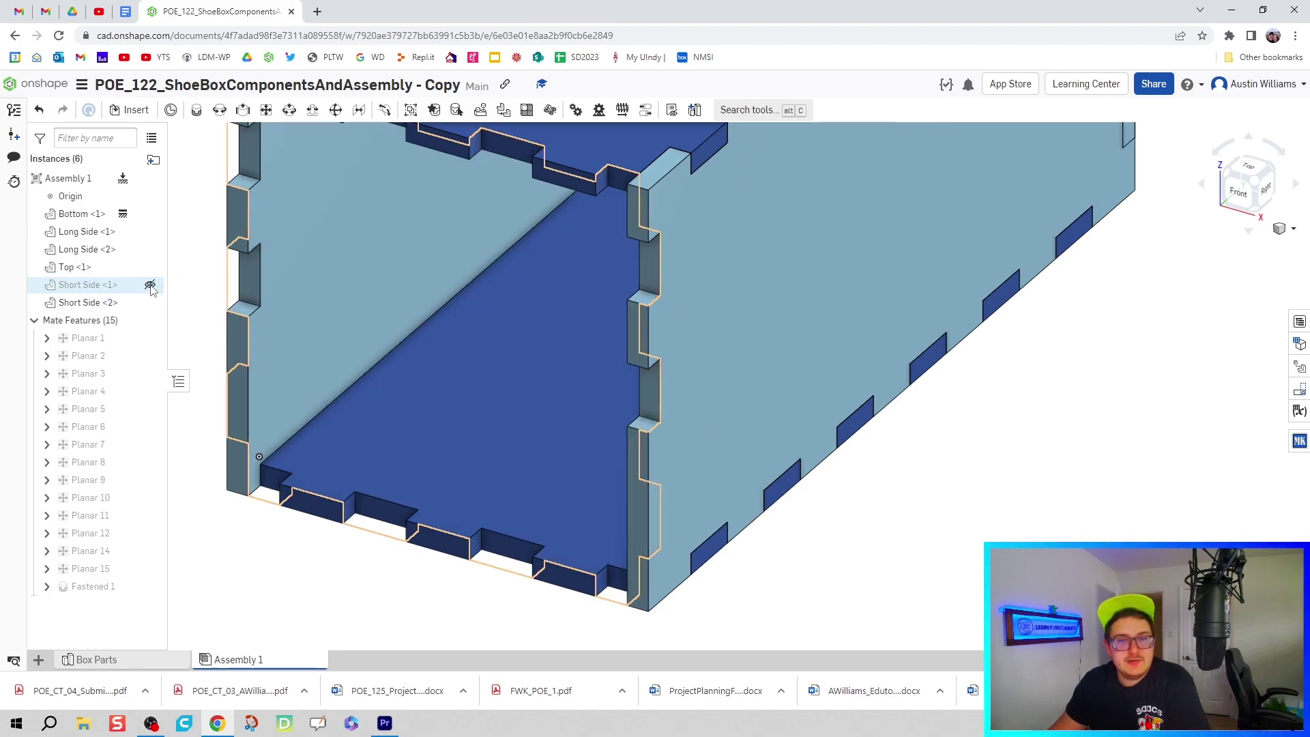
click(150, 286)
scroll(689, 307, down, 3)
middle_drag(764, 297, 768, 365)
click(768, 365)
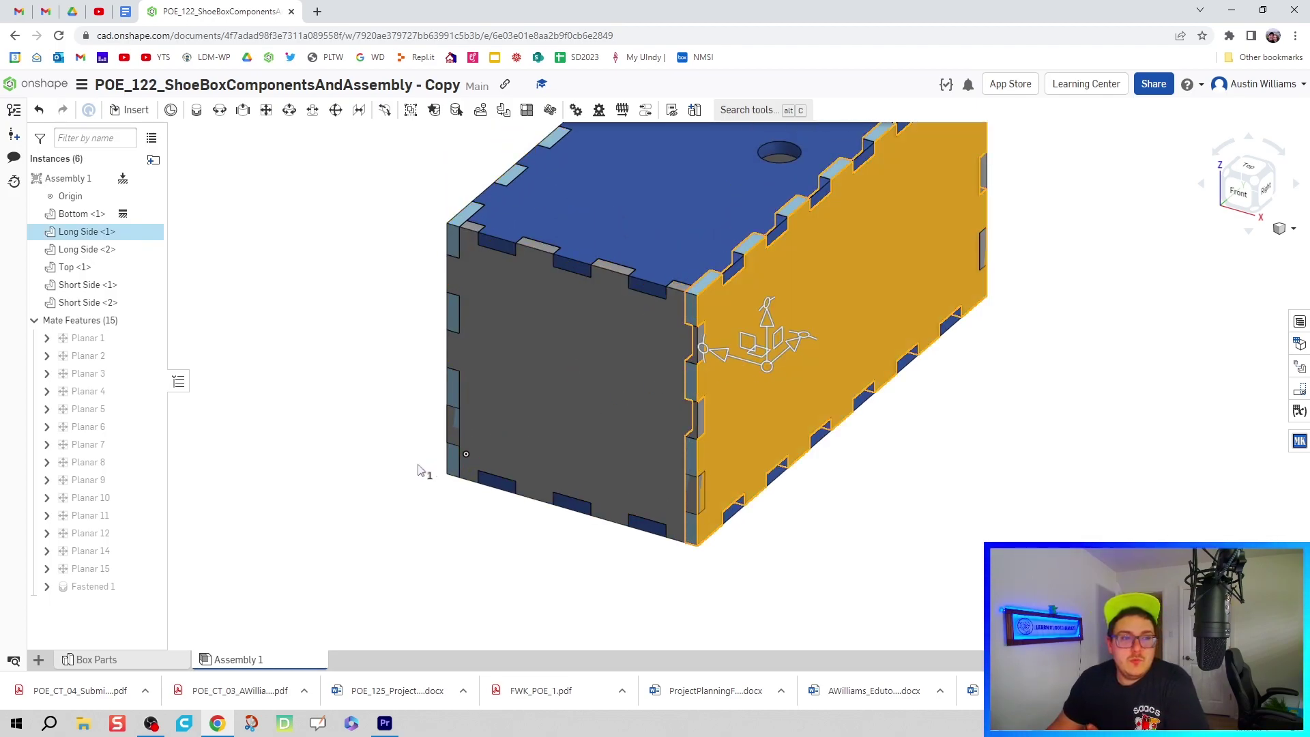
In the Box Parts studio, select the Long Side part
click(131, 660)
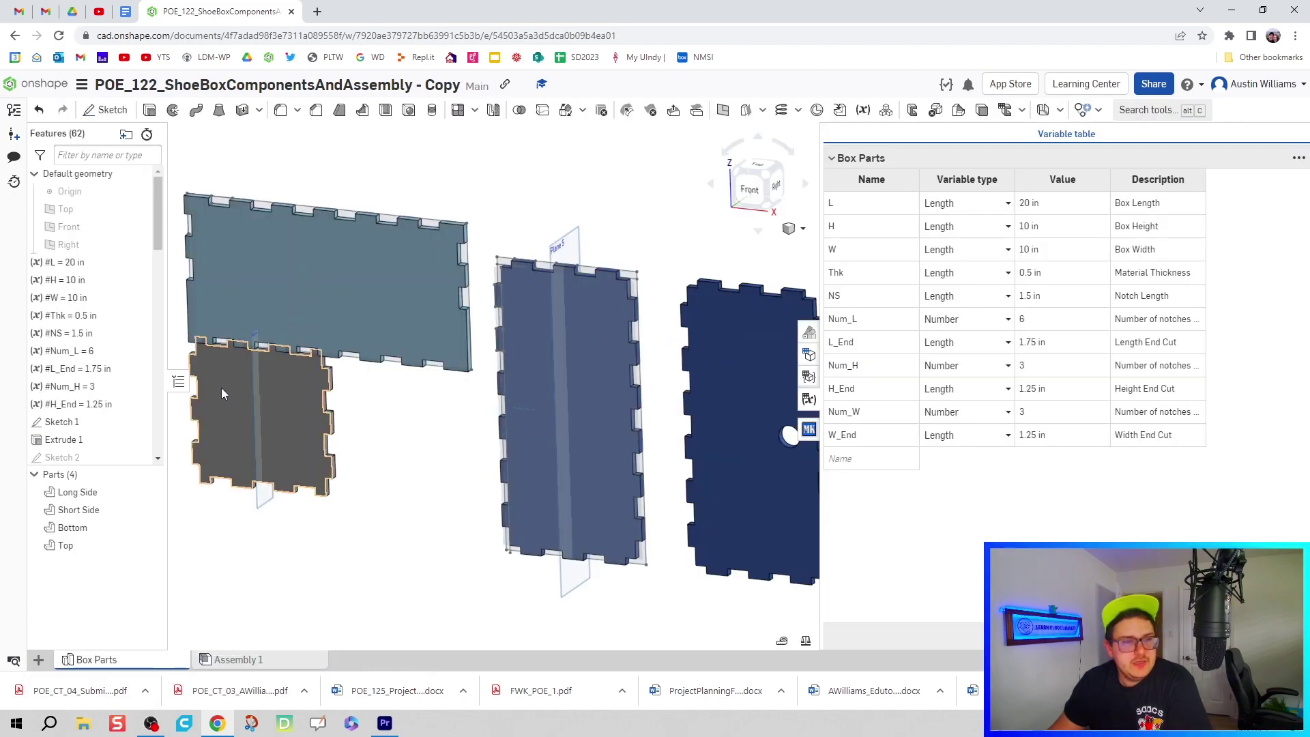
middle_drag(352, 323, 416, 389)
click(408, 383)
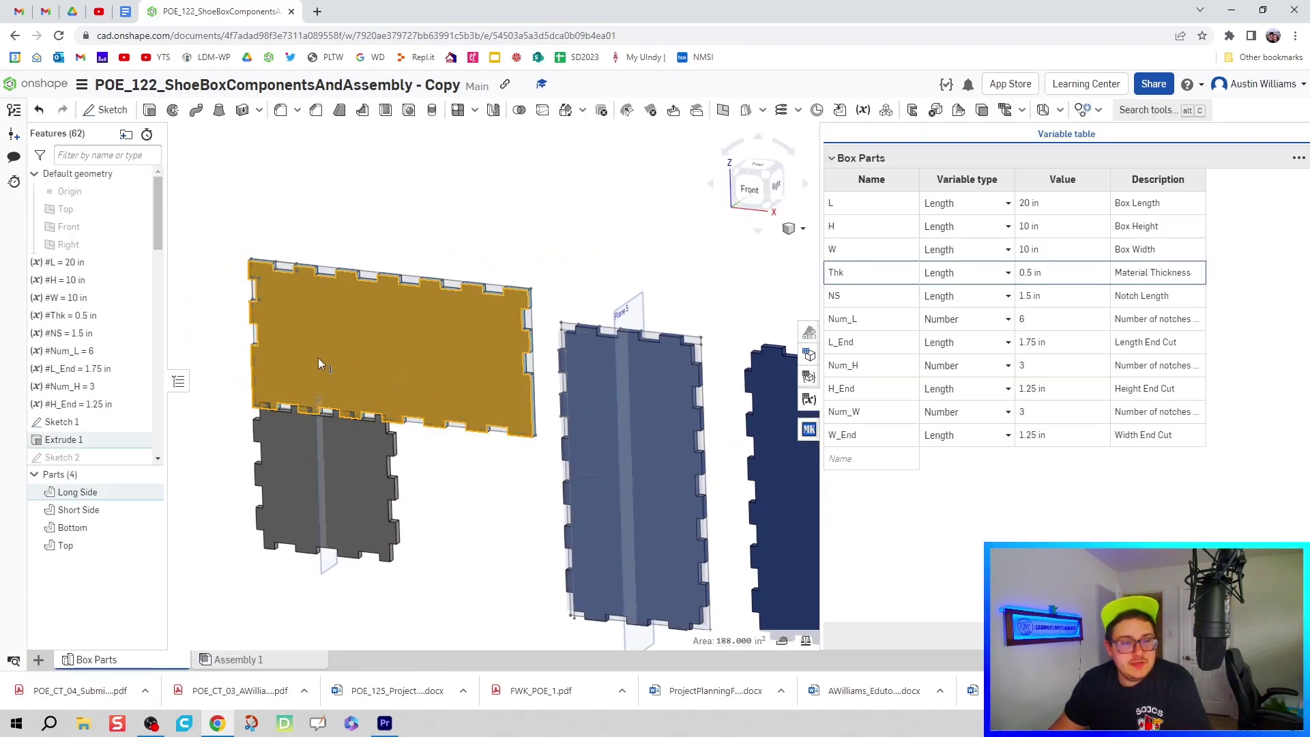
scroll(71, 294, down, 2)
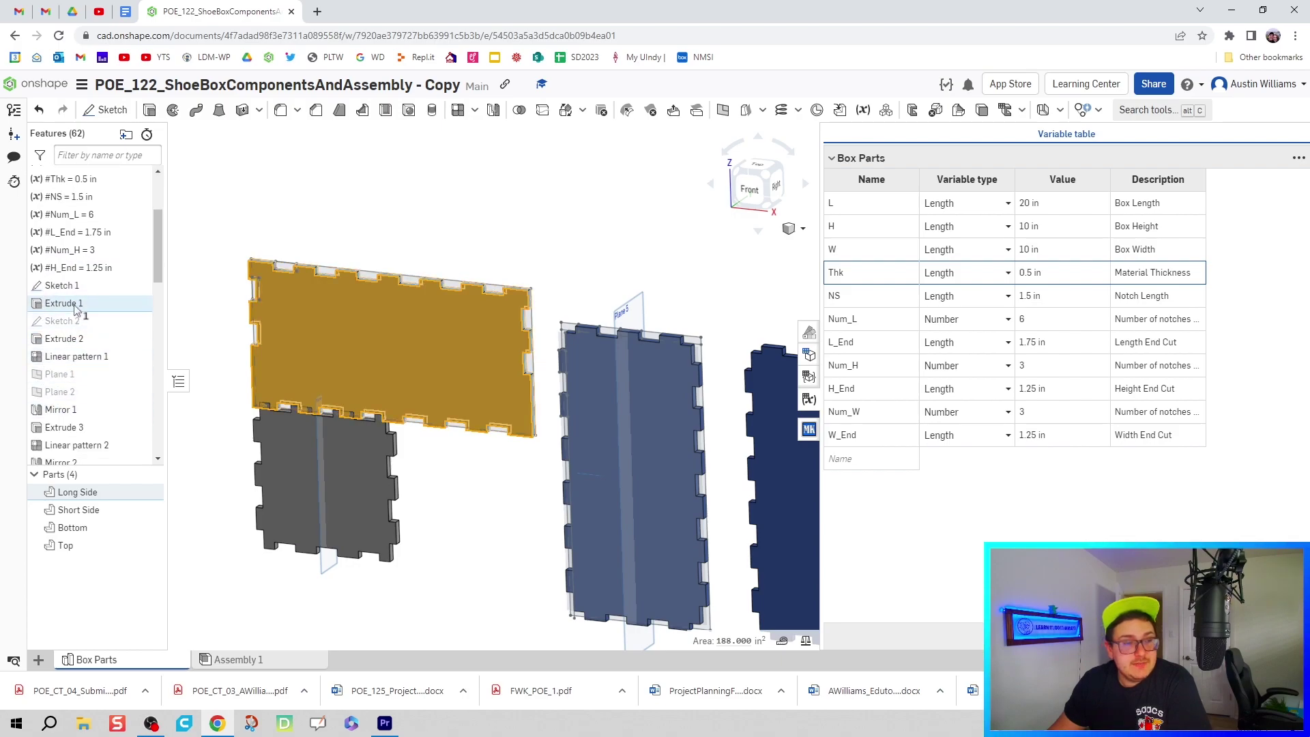
Check the variables behind Sketch 1's 1.25, 1.5 and 0.5 notch dimensions, then close it
double_click(70, 292)
scroll(393, 408, up, 5)
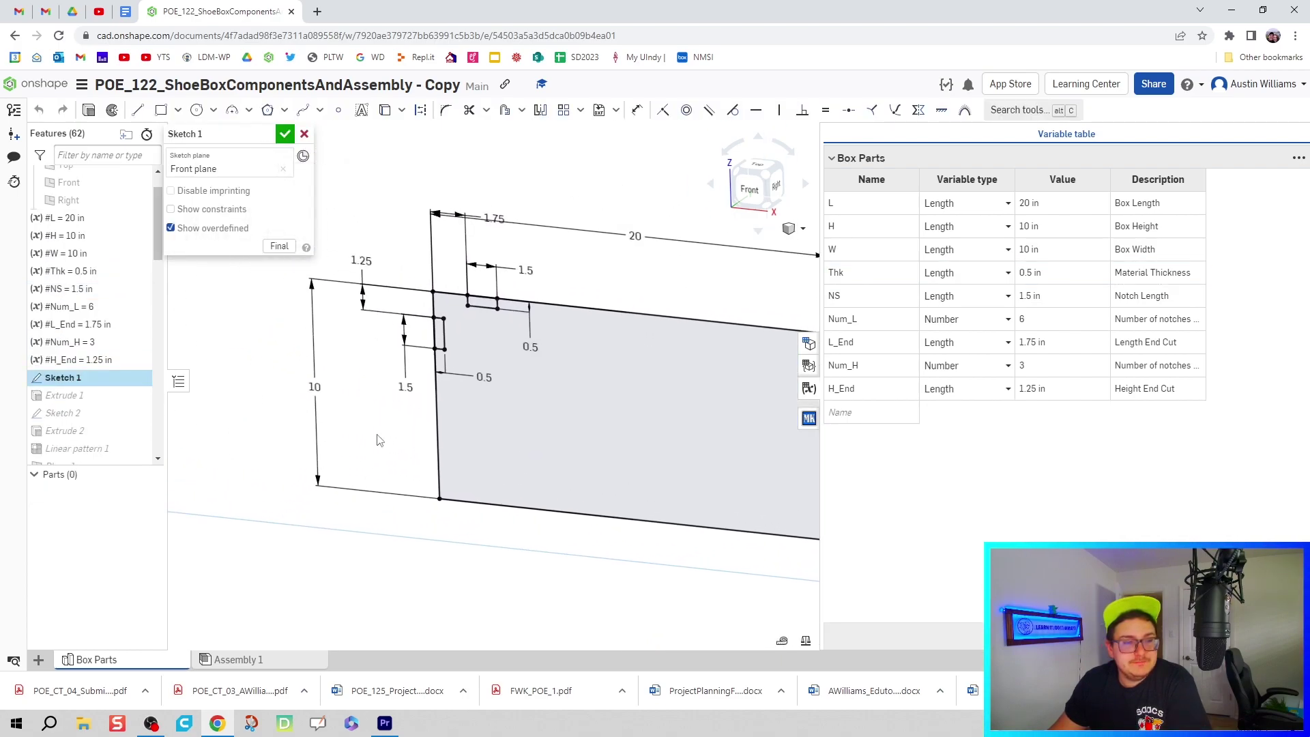
middle_drag(392, 408, 413, 436)
double_click(378, 263)
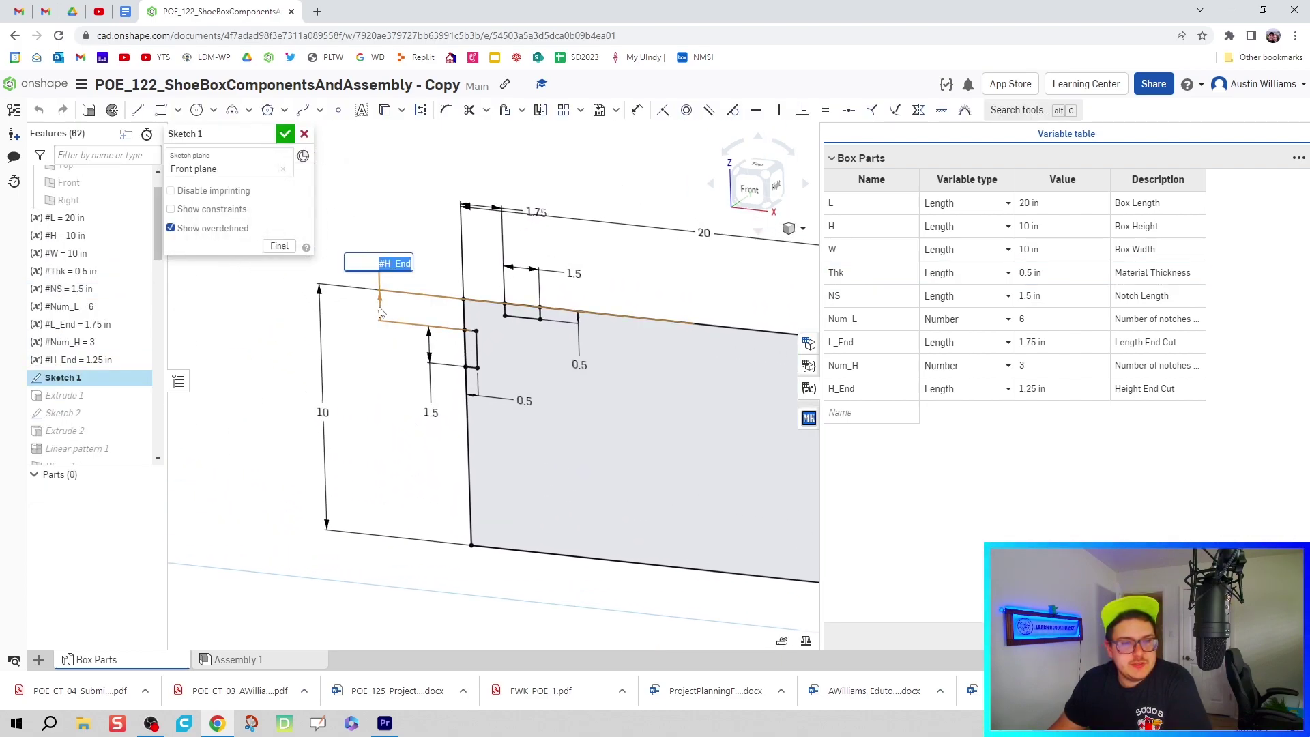
double_click(431, 409)
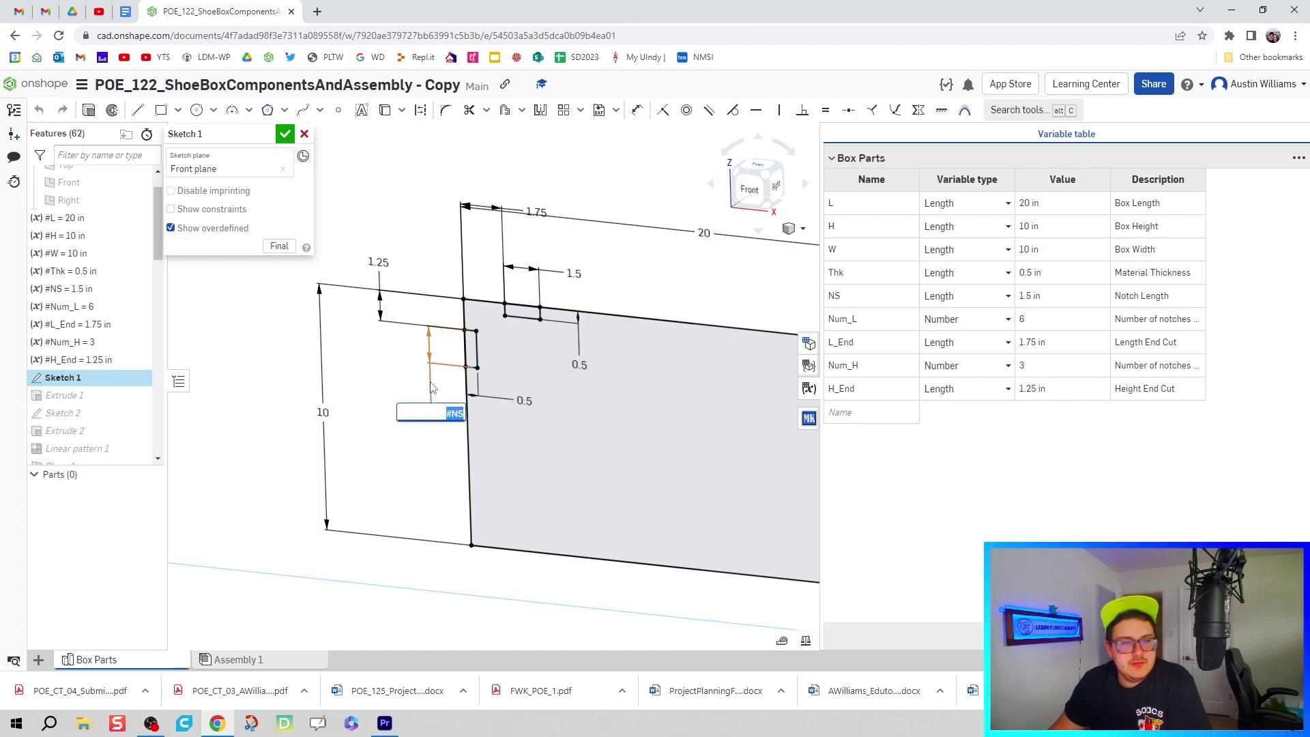
double_click(524, 402)
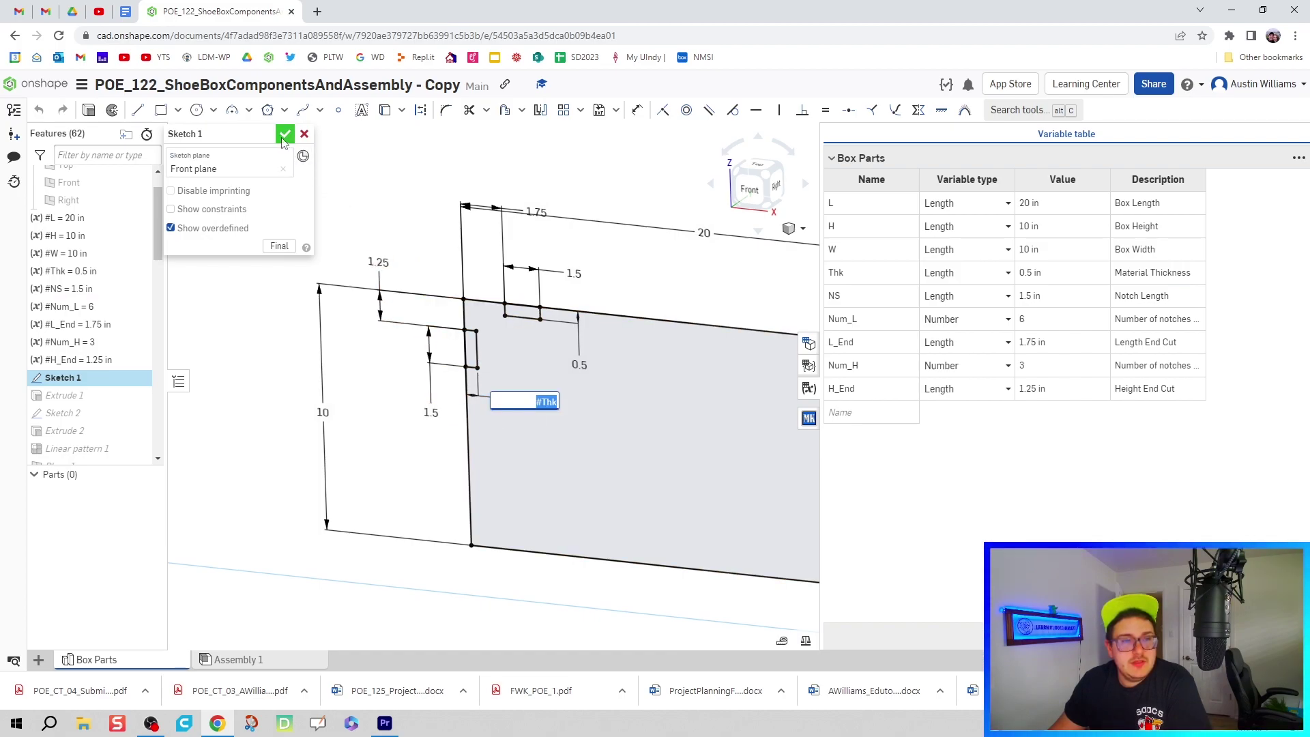
click(286, 134)
scroll(324, 402, down, 1)
middle_drag(451, 416, 326, 424)
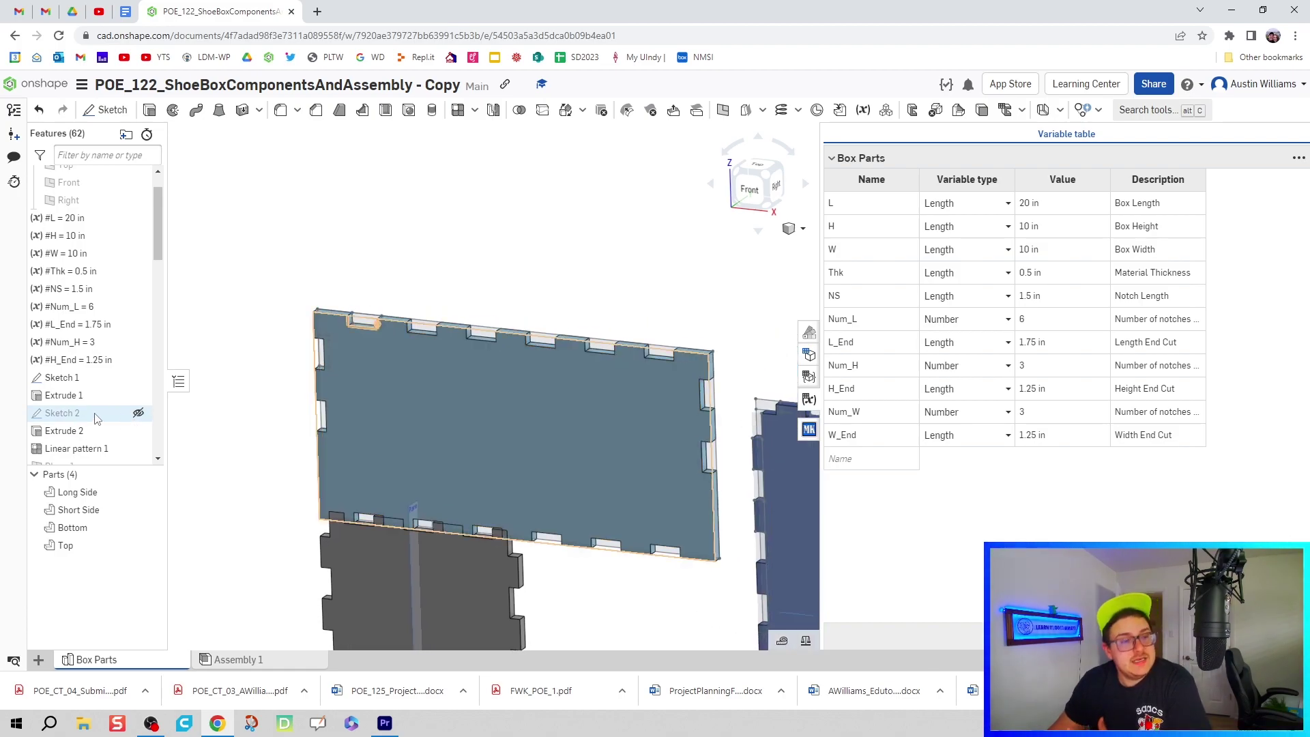
Set Linear pattern 2's instance count to #Num_H, fit the view, and check Assembly 1
scroll(93, 332, down, 2)
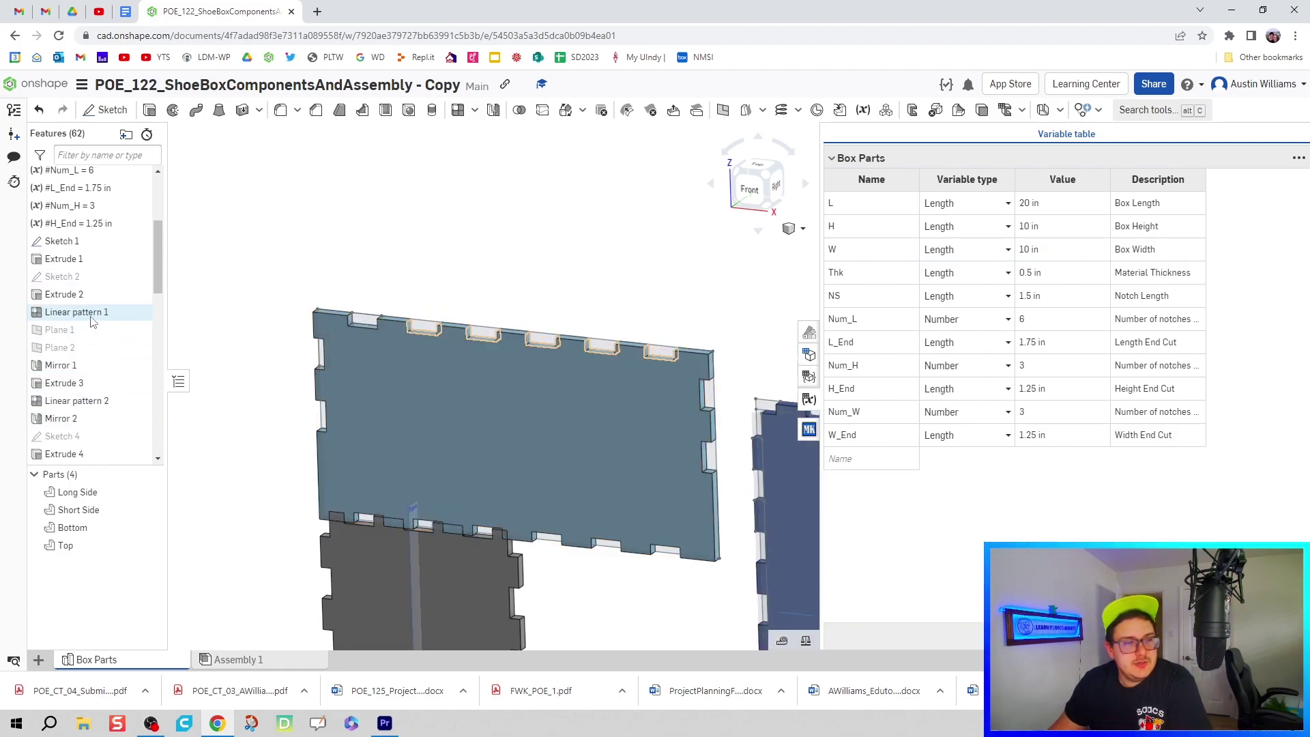
double_click(90, 403)
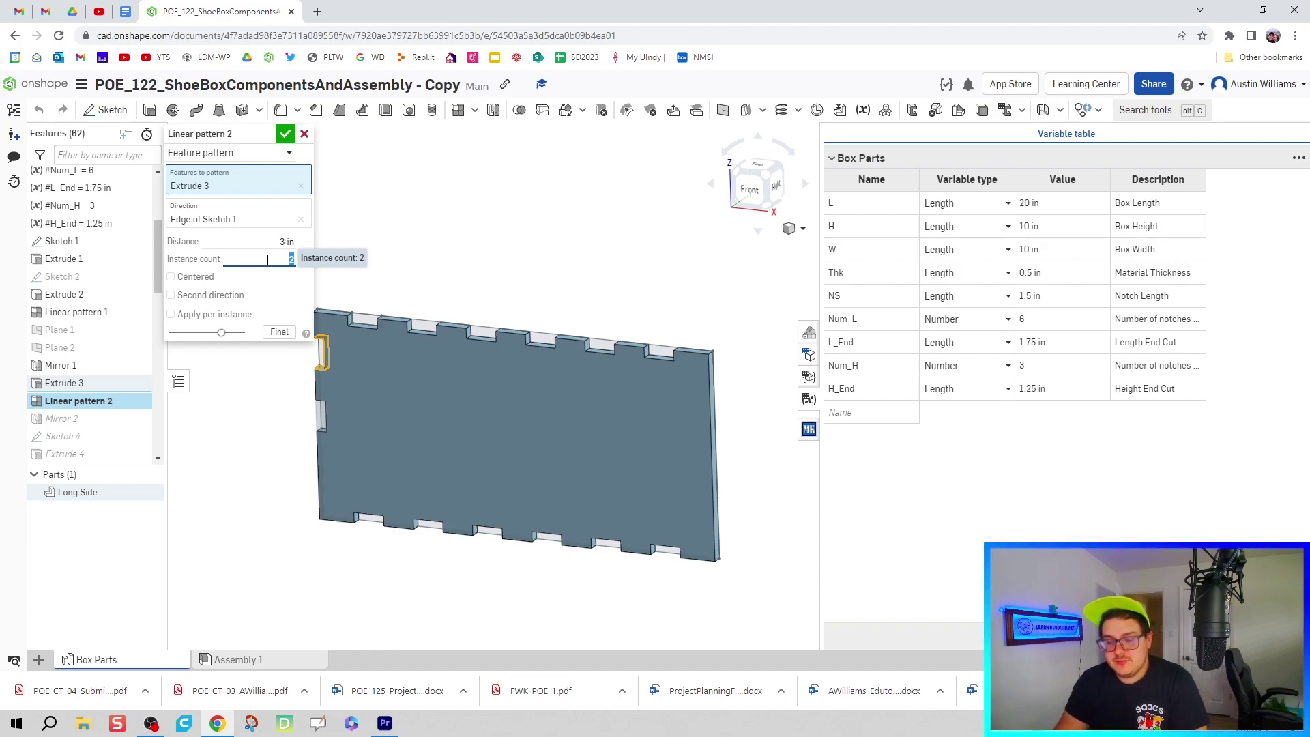
text(#num)
key(Return)
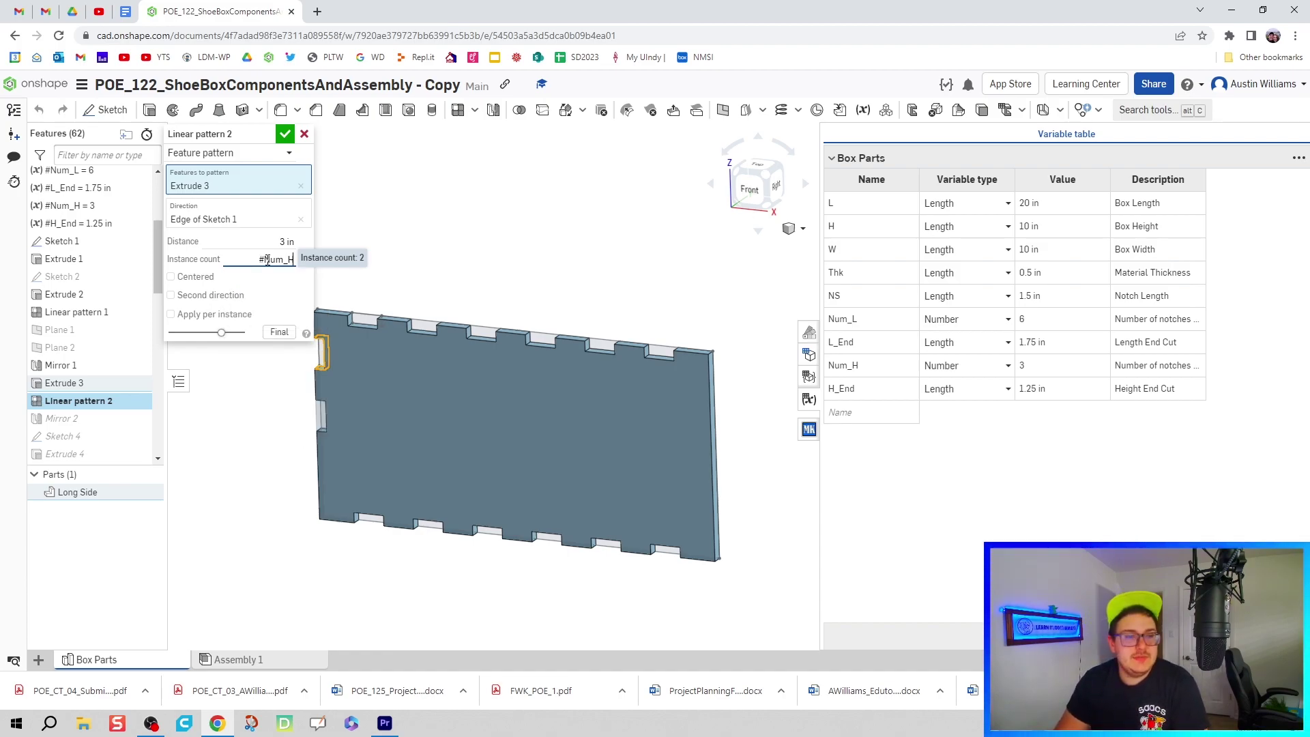
click(285, 136)
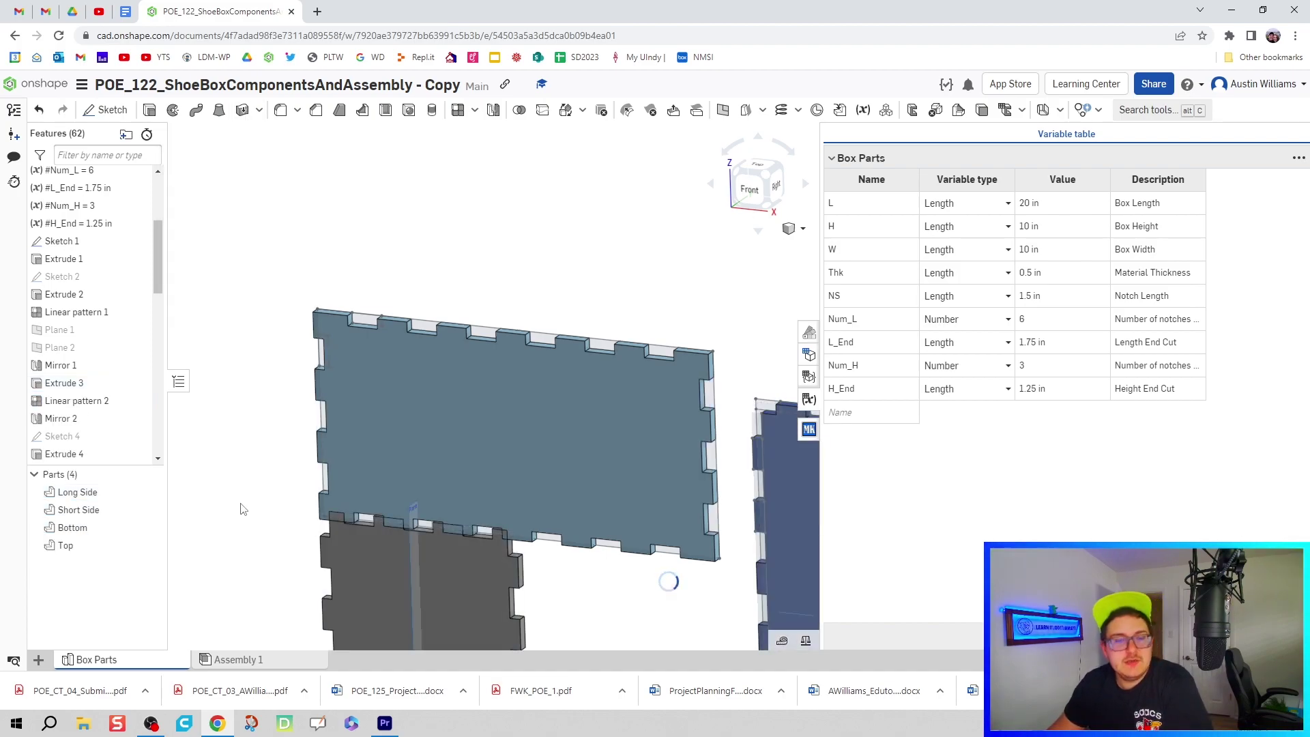
key(f)
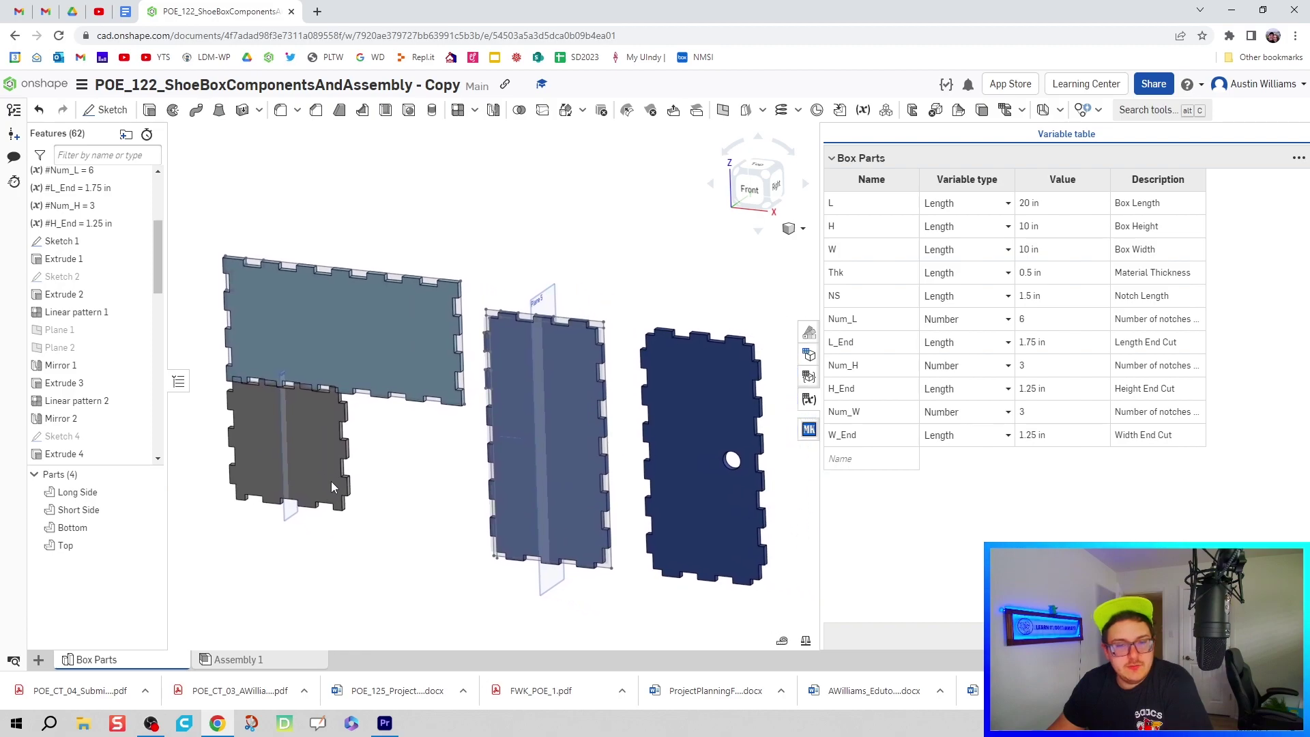
click(259, 659)
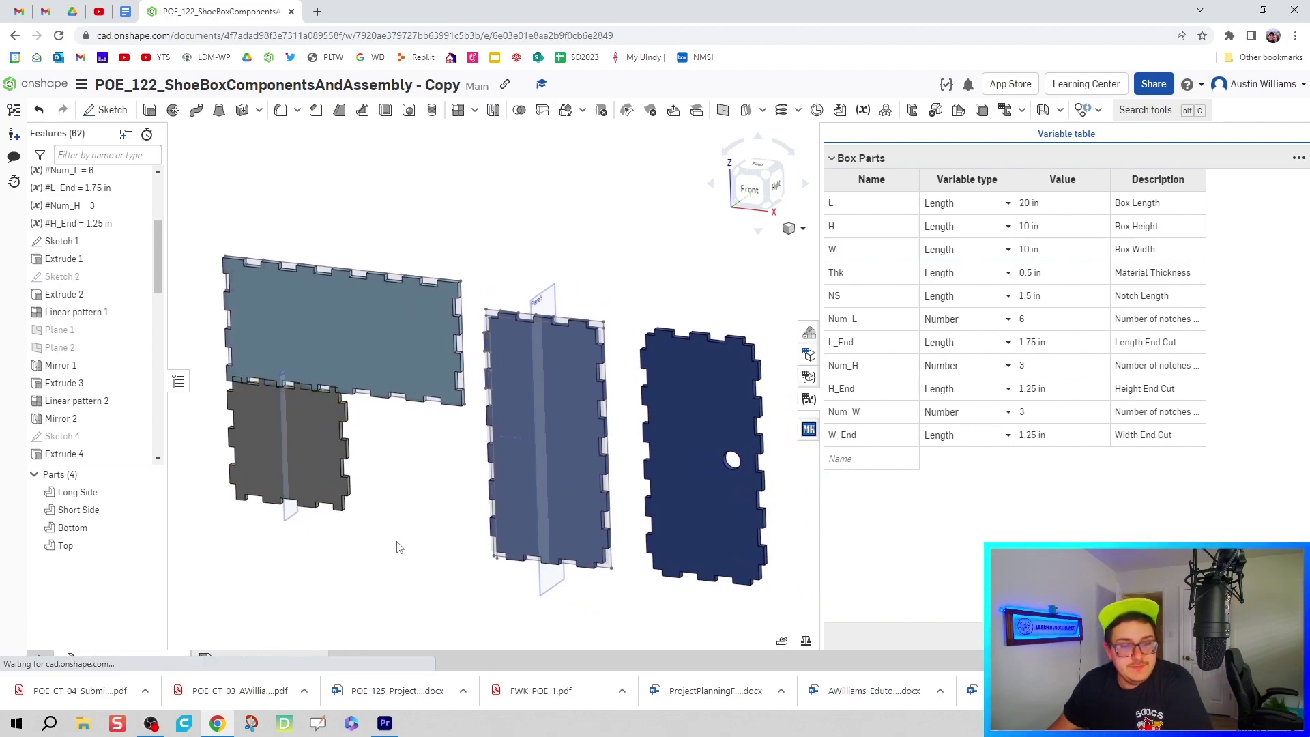